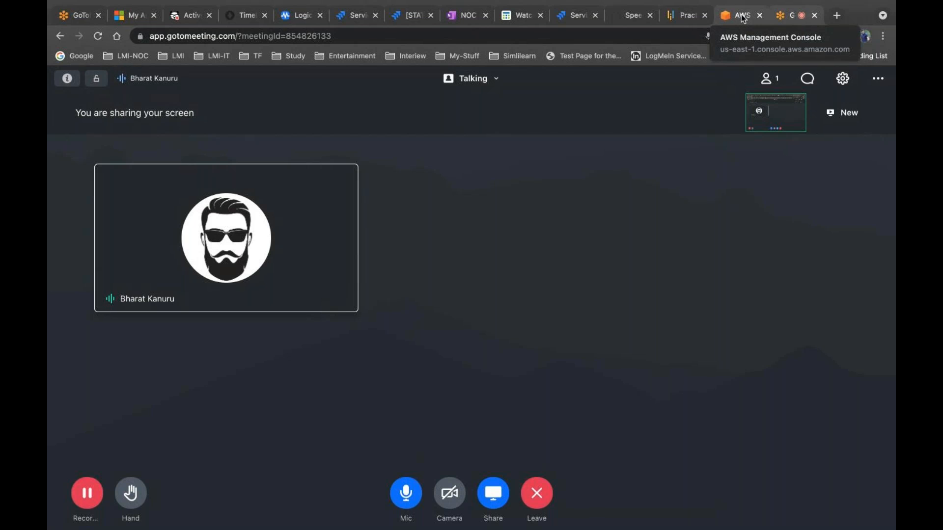
- Switch to the AWS Management Console and start a new S3 bucket, naming it with the owner's first name followed by ".s3.sample"
click(747, 18)
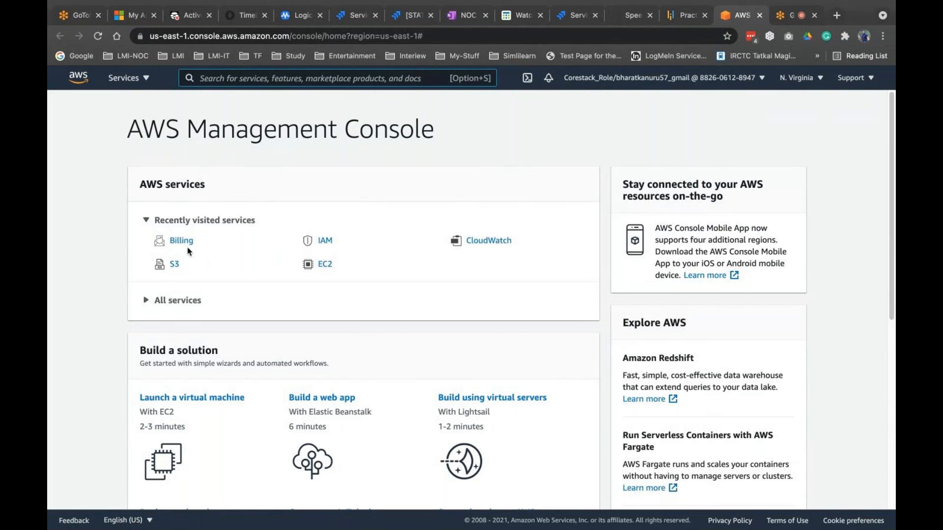
click(175, 265)
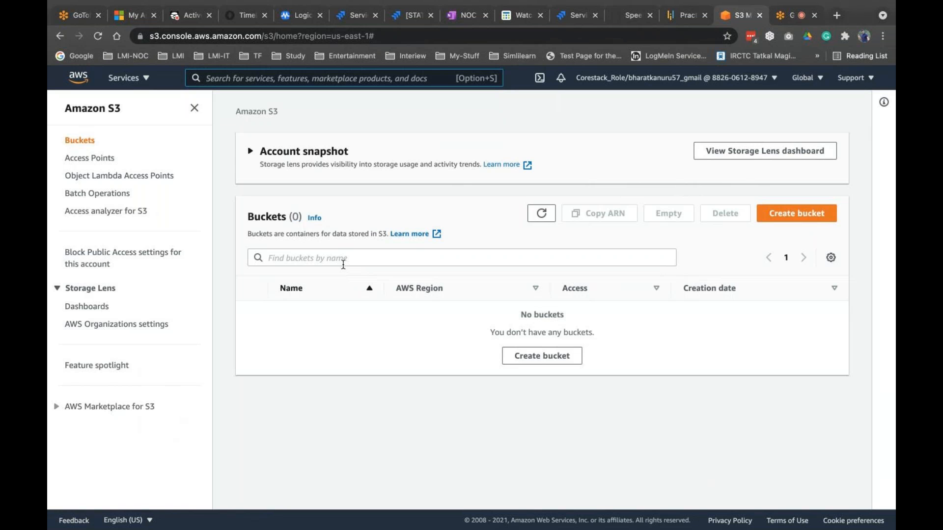
click(537, 365)
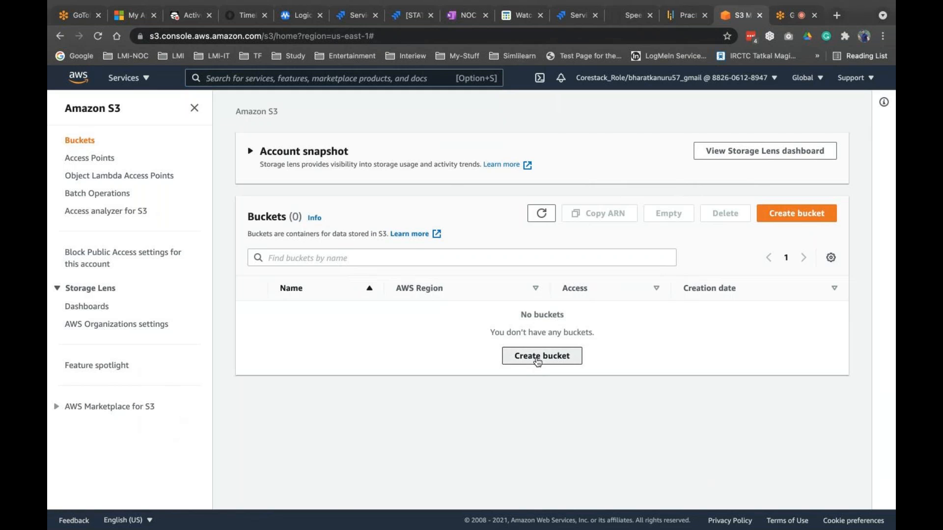
click(310, 248)
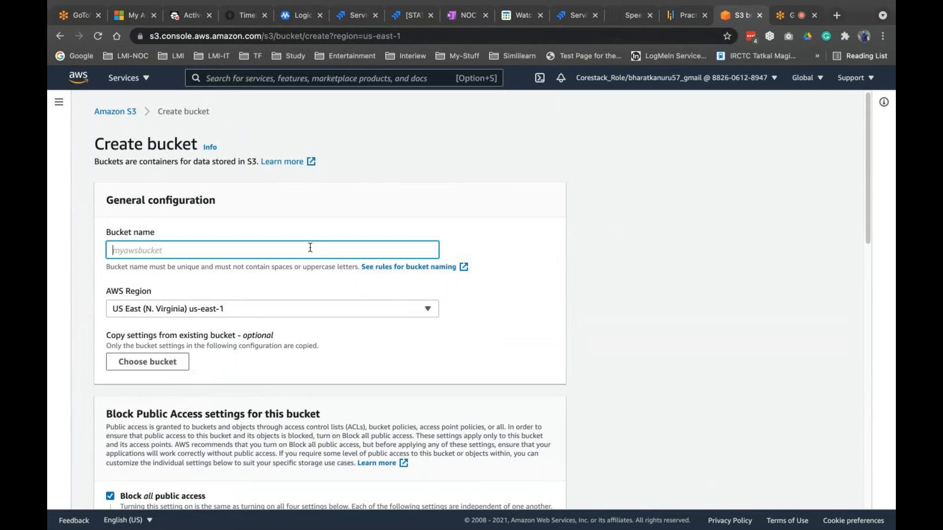
text(bharat.s3.sample)
- Choose US East (N. Virginia) us-east-1 as the new bucket's AWS region
click(264, 313)
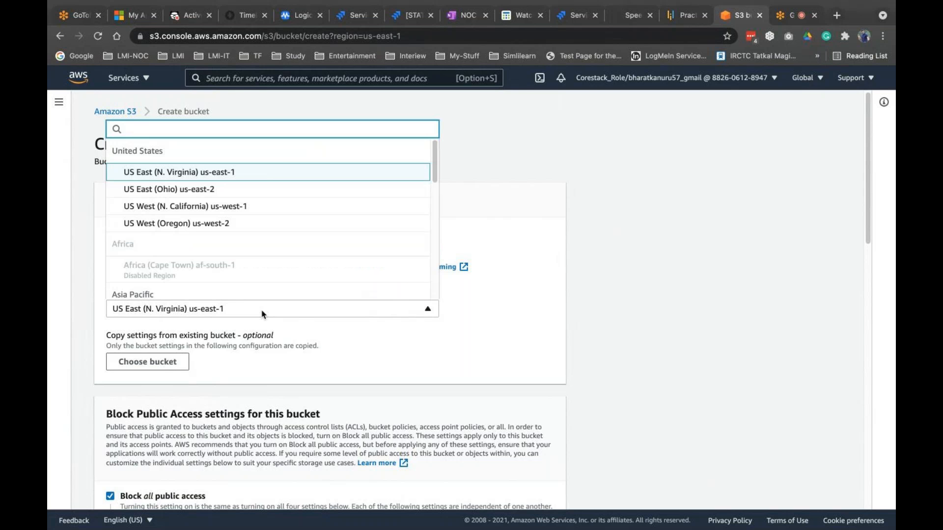
click(263, 313)
click(263, 312)
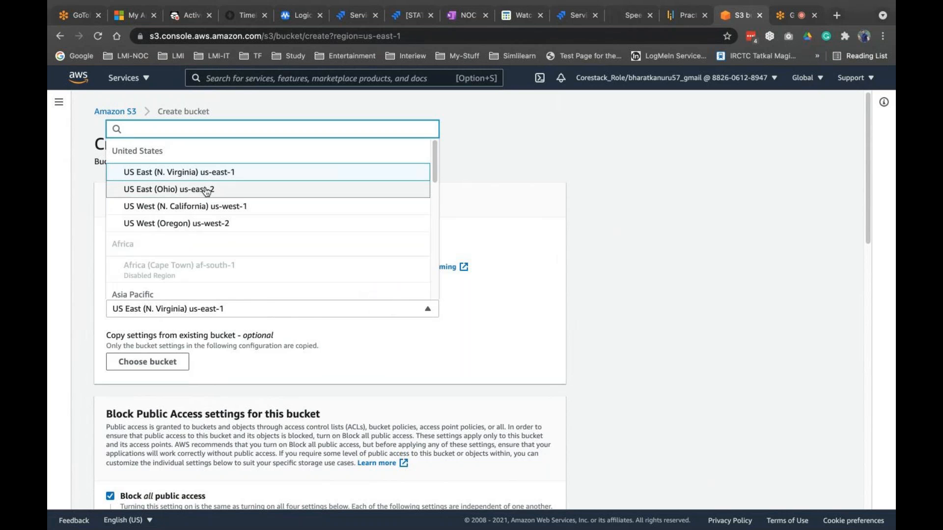
click(230, 174)
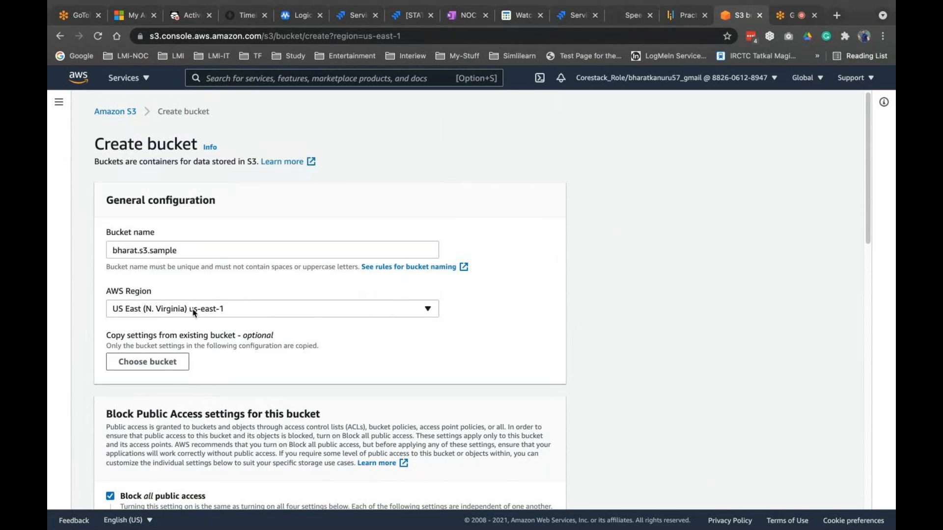
- Turn off Block all public access for the bucket and acknowledge that its objects might become public
scroll(173, 371, down, 5)
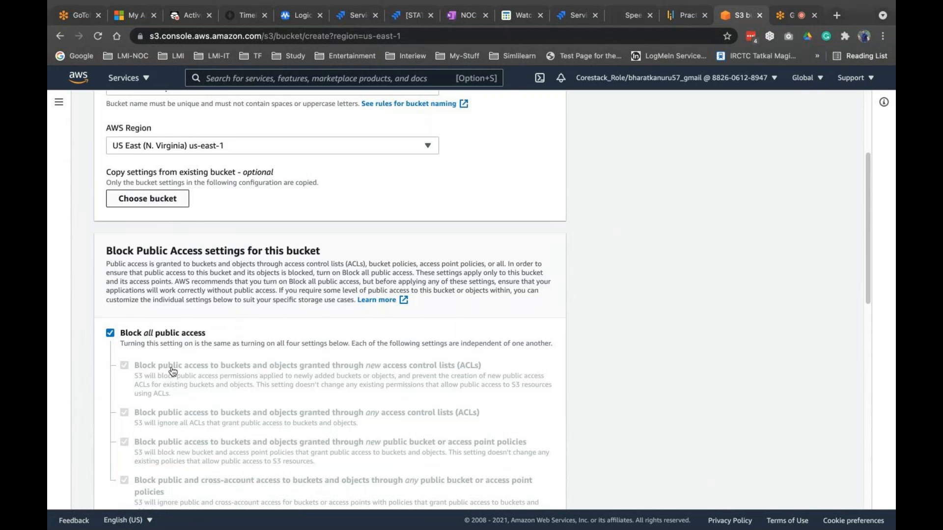
click(111, 296)
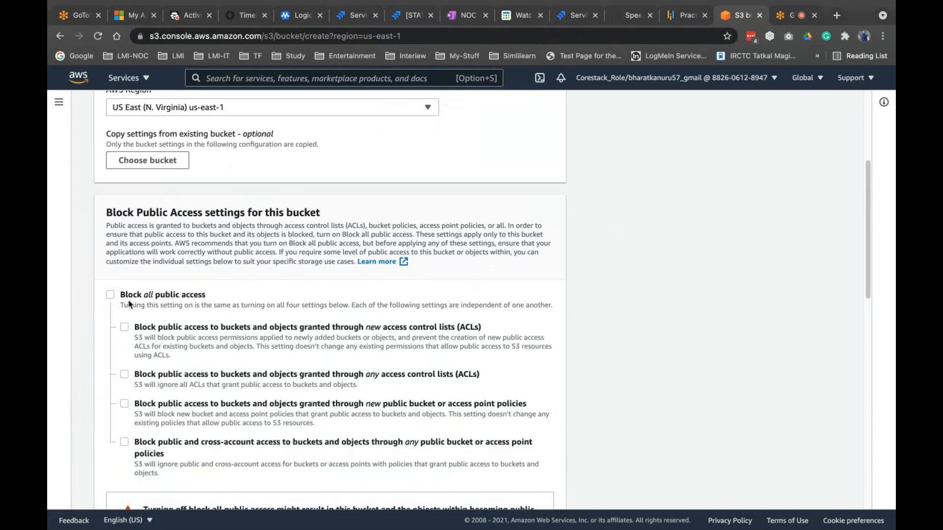
scroll(162, 343, down, 2)
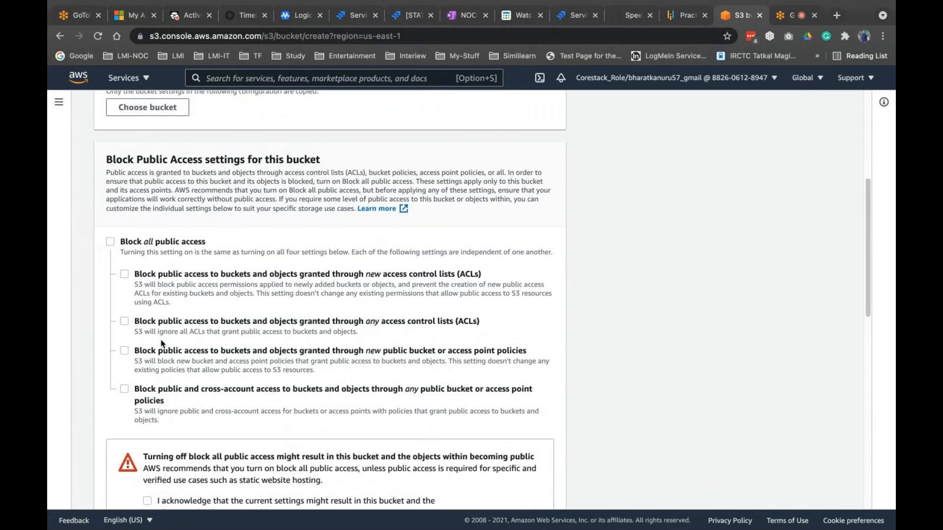
scroll(162, 344, down, 4)
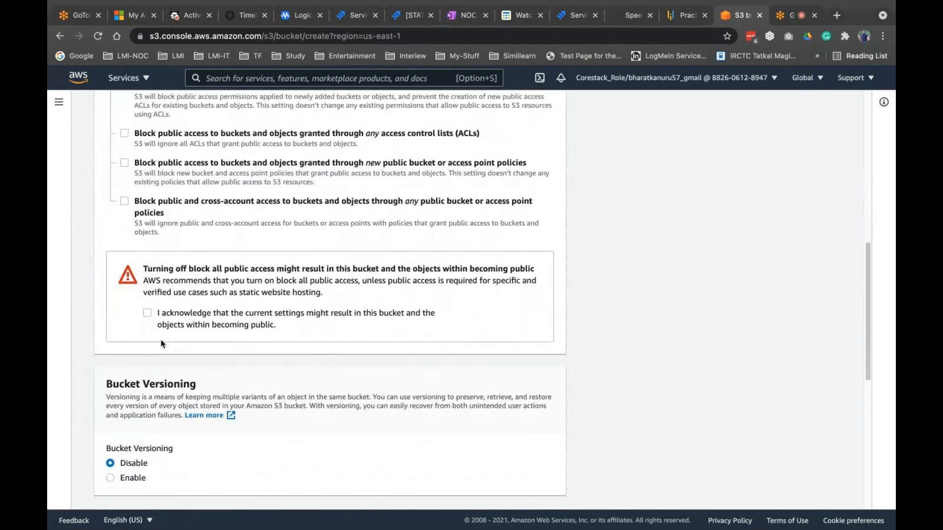
click(207, 315)
scroll(206, 315, up, 2)
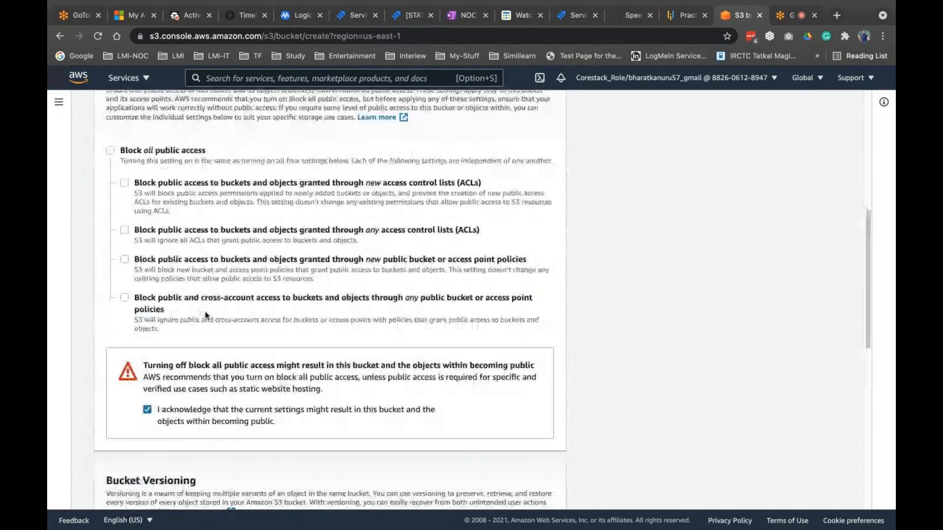
- Enable Bucket Versioning, leave default encryption disabled, and create the bucket
scroll(206, 315, down, 6)
click(111, 264)
scroll(239, 271, down, 1)
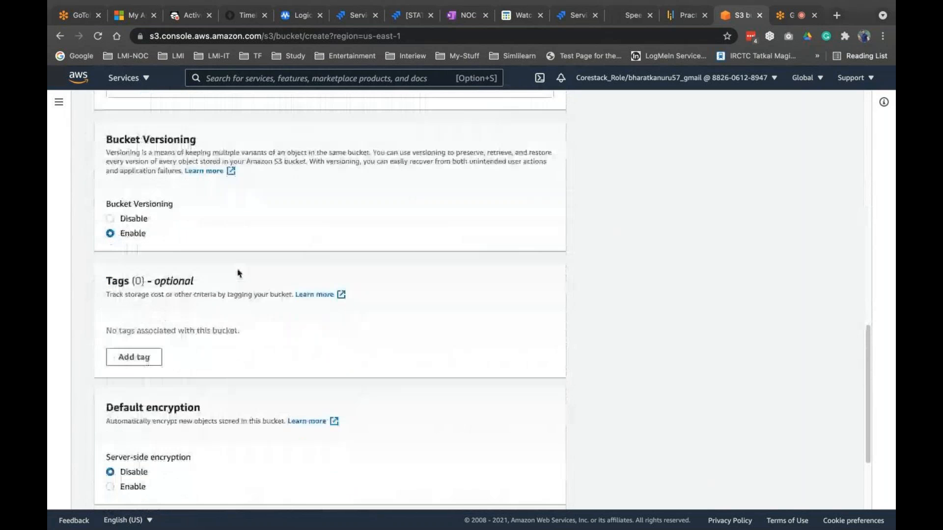
scroll(239, 273, down, 1)
scroll(239, 273, down, 2)
scroll(240, 274, up, 3)
scroll(239, 274, down, 1)
scroll(239, 274, down, 2)
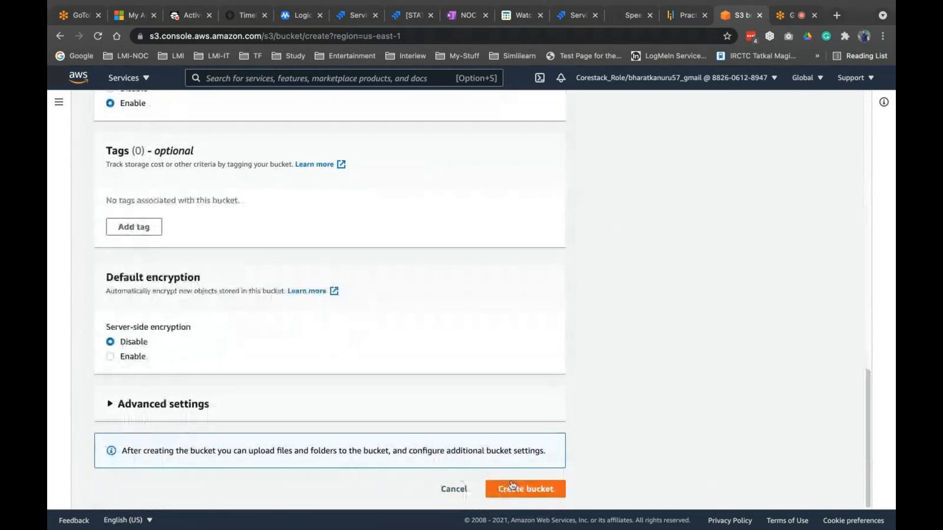
click(510, 491)
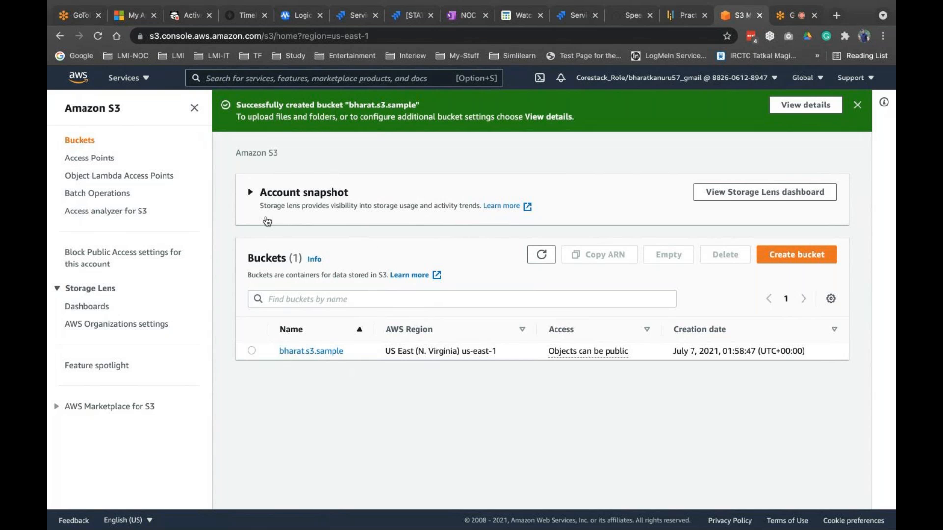
- Open the new bucket and add index.html and error.html from the Desktop to its upload list
click(310, 351)
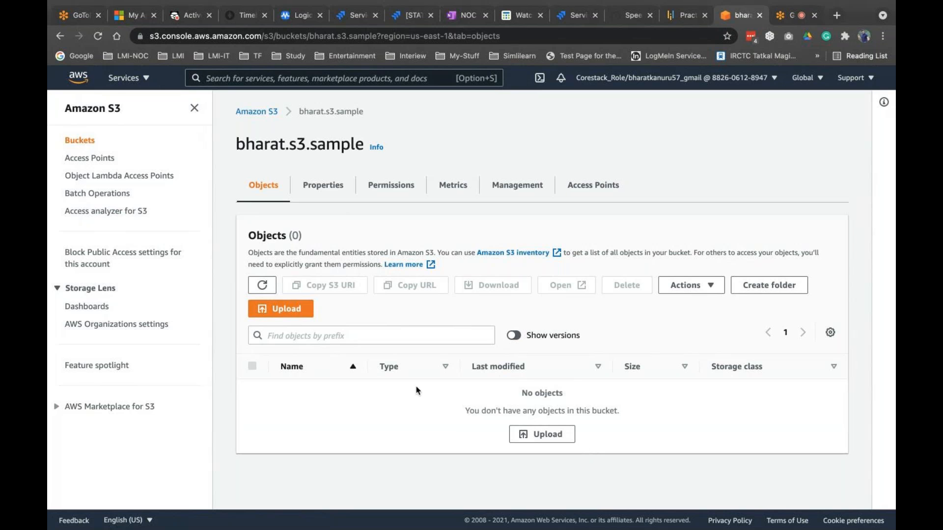
click(297, 314)
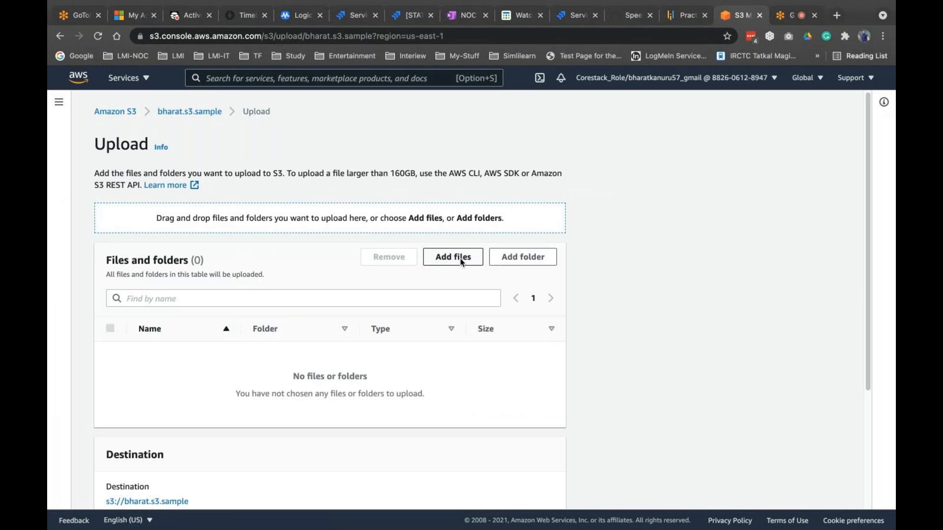
click(461, 260)
click(149, 211)
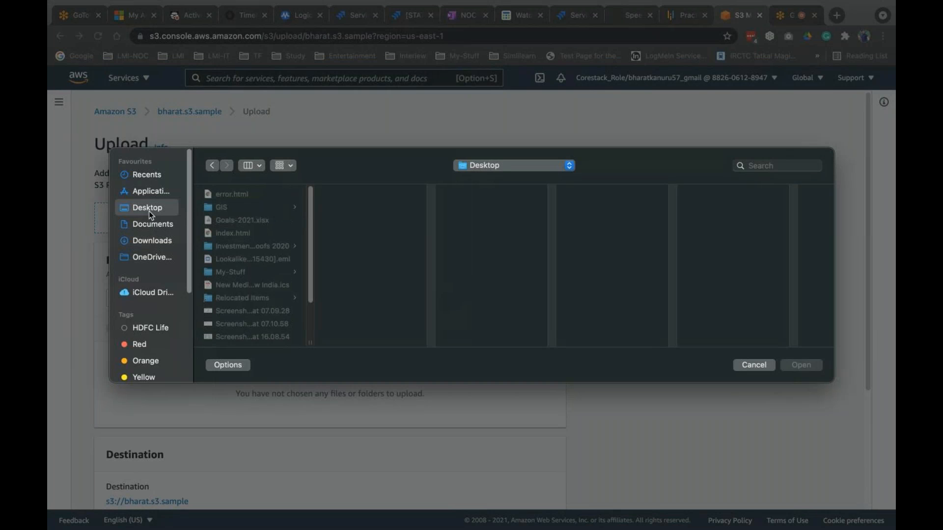
scroll(246, 260, down, 3)
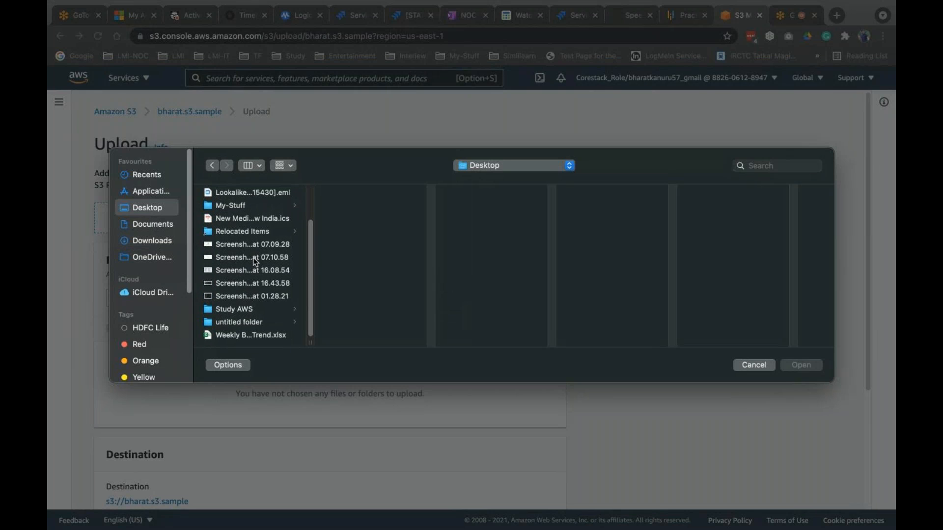
scroll(256, 263, up, 3)
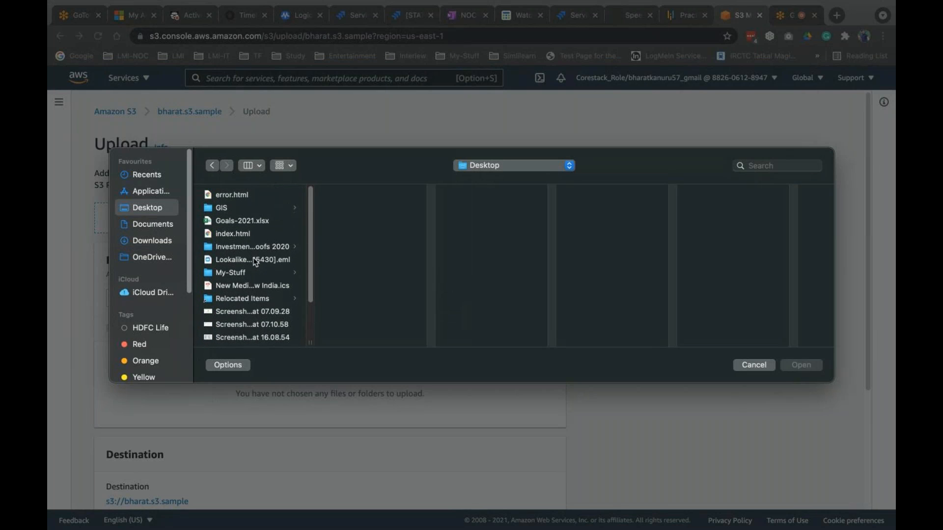
click(248, 233)
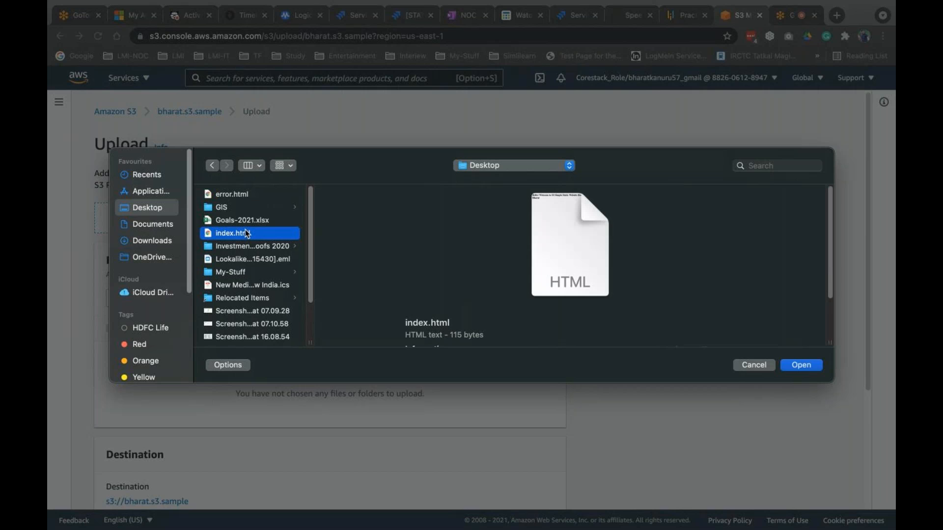
super+click(239, 199)
click(802, 365)
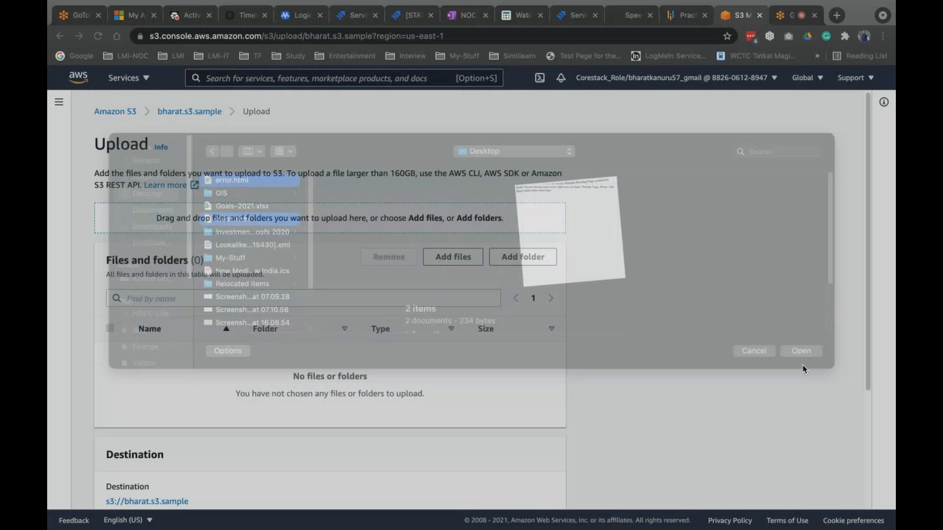
- Upload the two listed HTML files to the bucket and close the upload status page
scroll(384, 322, down, 3)
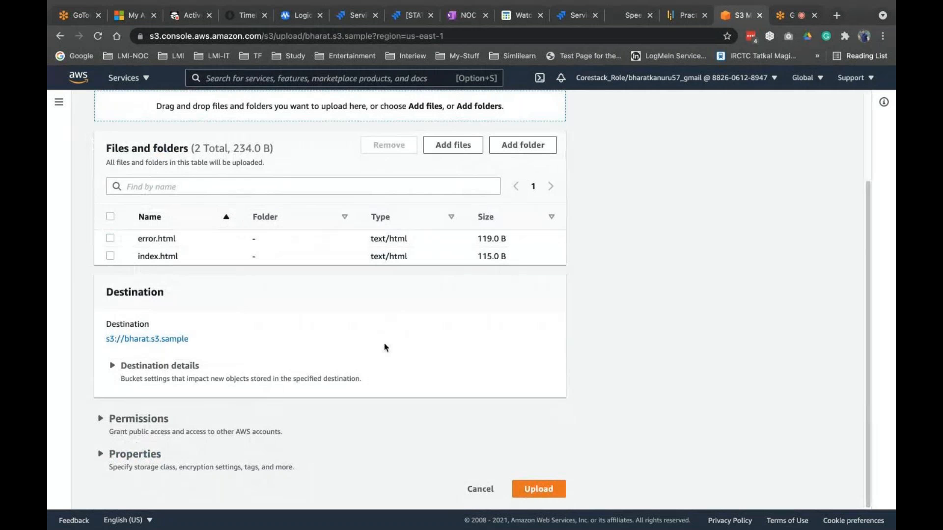
click(539, 480)
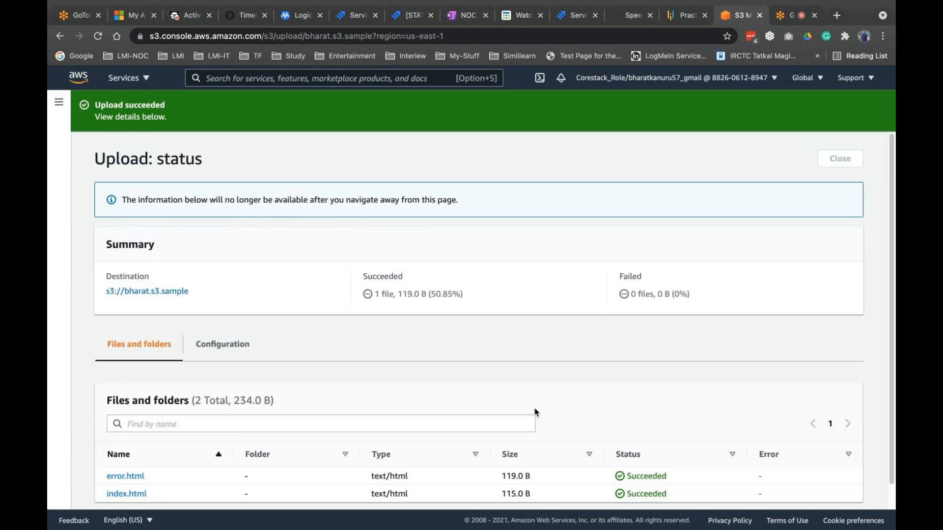
click(840, 161)
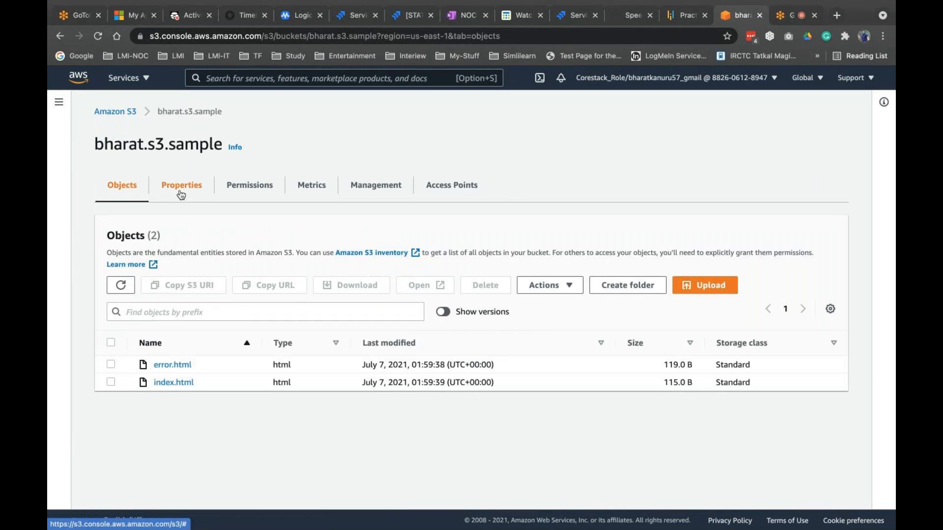
- Edit static website hosting in the bucket's properties and enable it with the Host a static website type
click(182, 189)
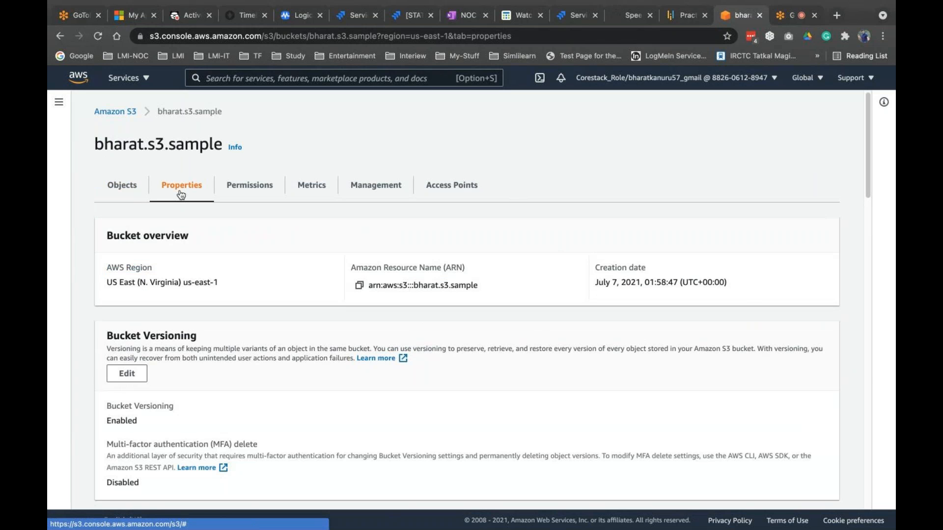
scroll(273, 330, down, 5)
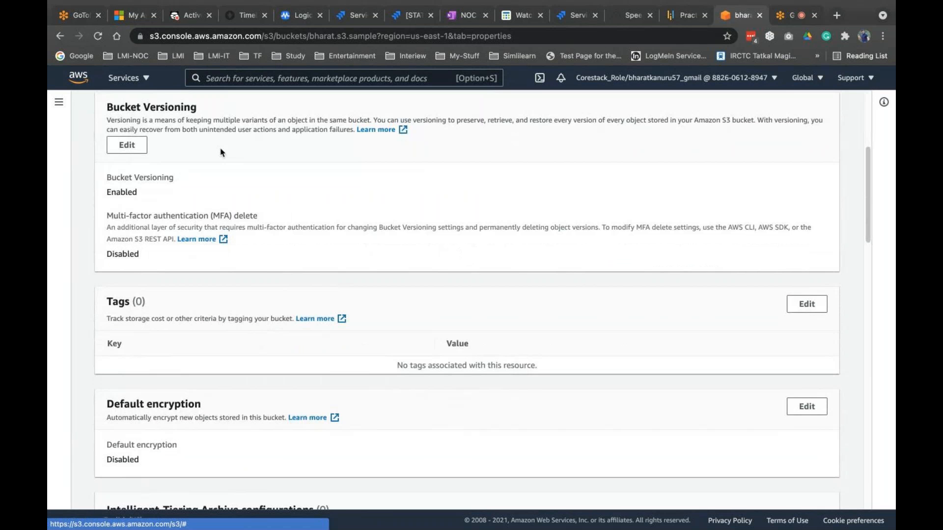
scroll(234, 280, down, 8)
scroll(235, 282, down, 6)
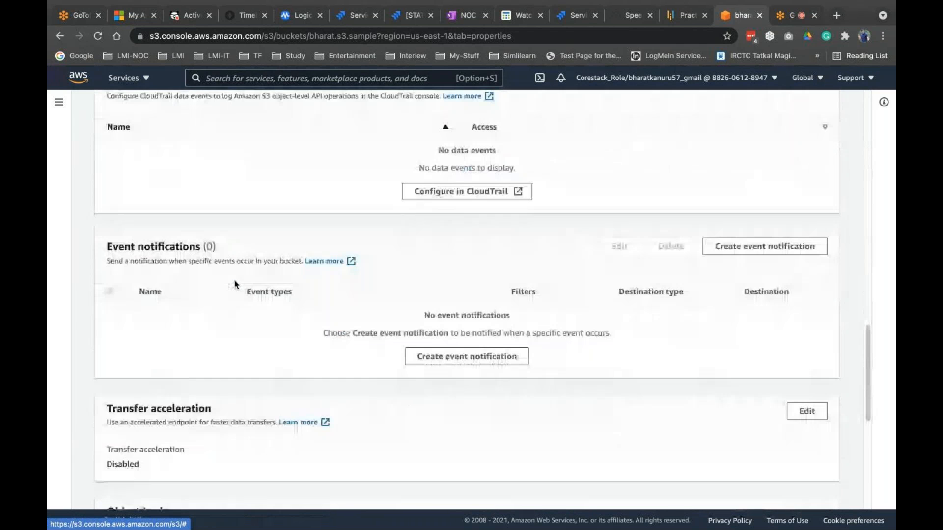
scroll(235, 284, down, 1)
scroll(235, 284, down, 3)
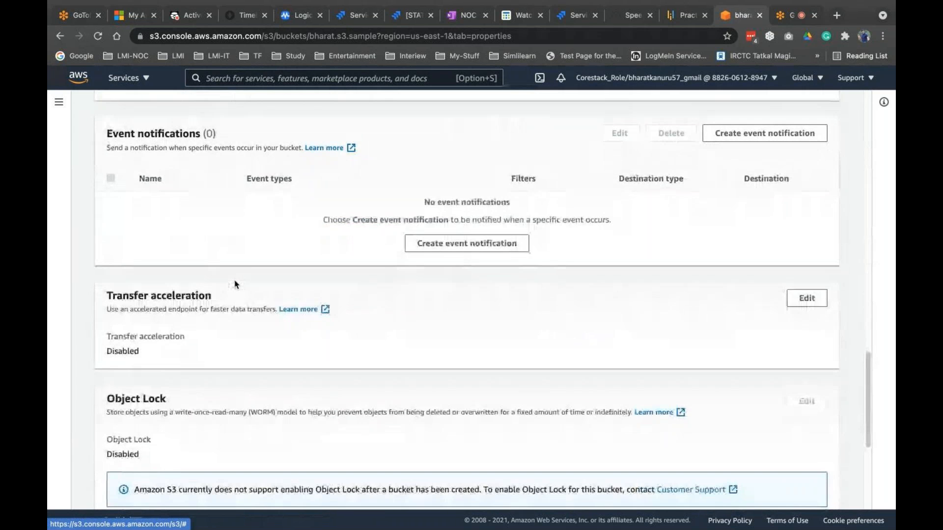
scroll(235, 284, down, 8)
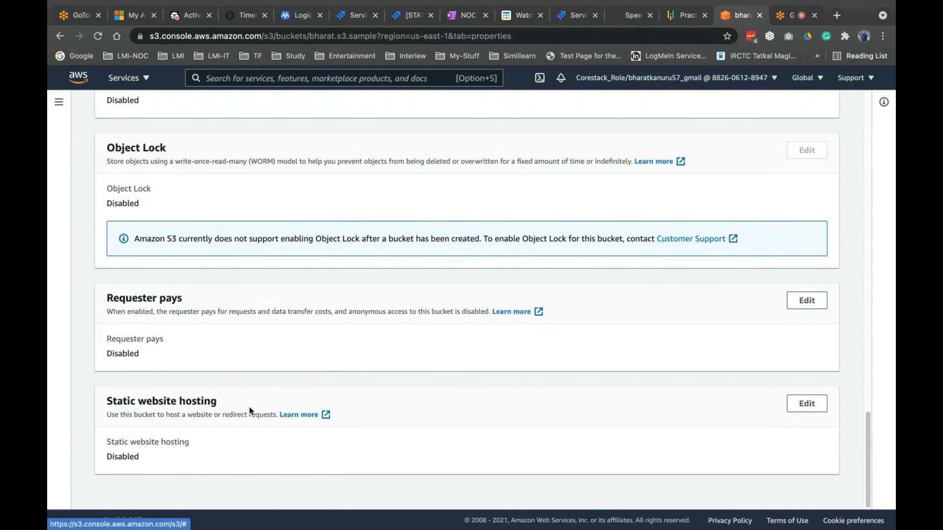
click(811, 403)
click(122, 268)
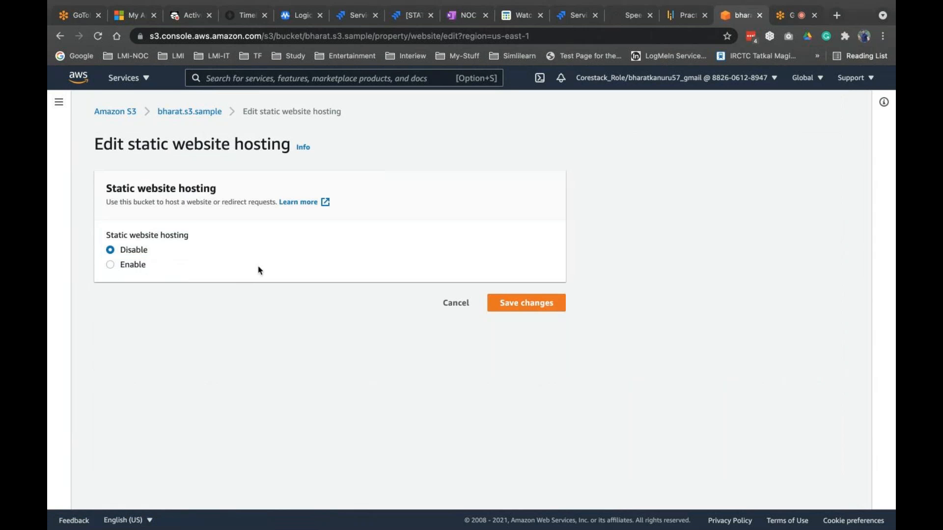
scroll(358, 332, down, 1)
scroll(360, 333, down, 5)
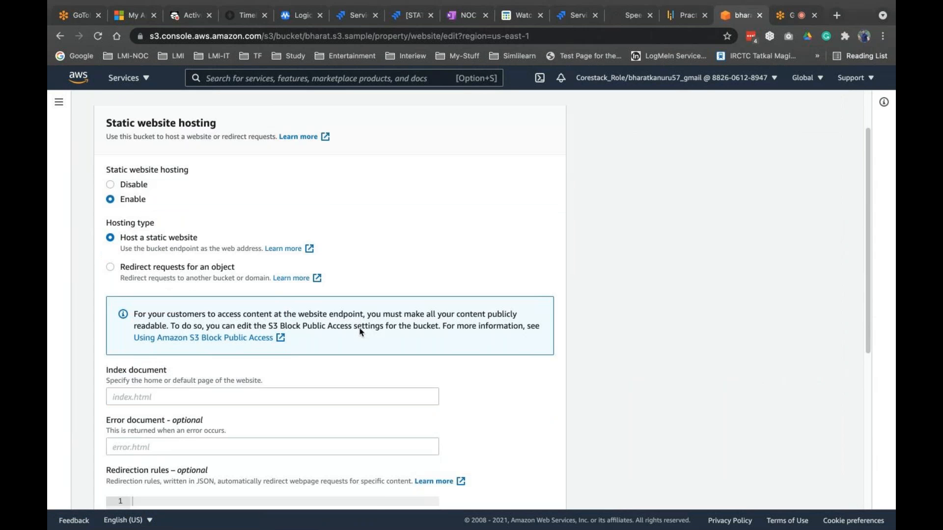
- Set the index document to index.html and the error document to error.html
click(215, 260)
text(in)
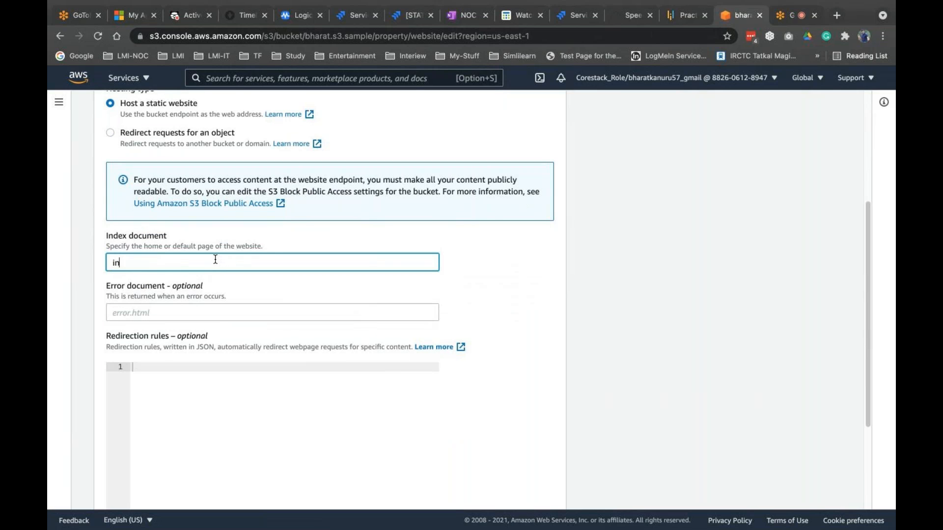
text(dex.html)
click(181, 307)
text(e)
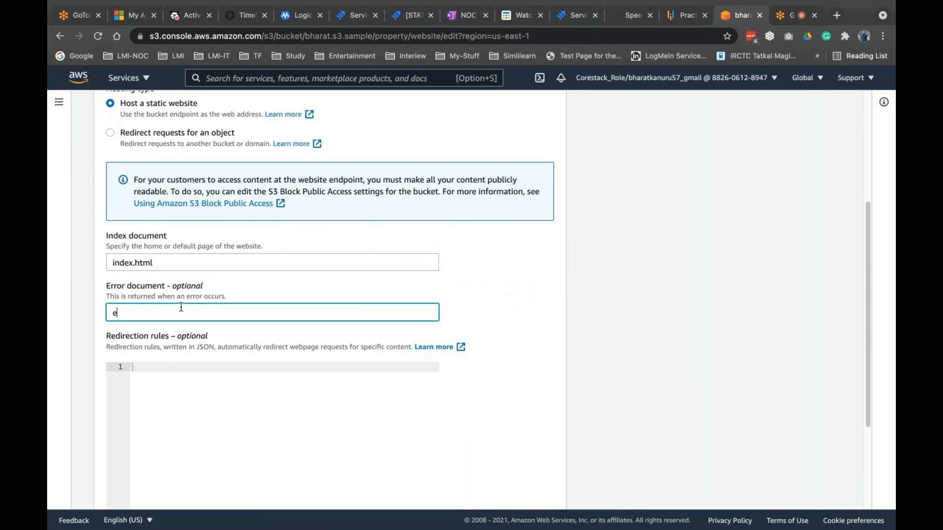
text(rror.html)
drag(170, 264, 102, 266)
drag(155, 312, 114, 311)
click(175, 310)
click(159, 265)
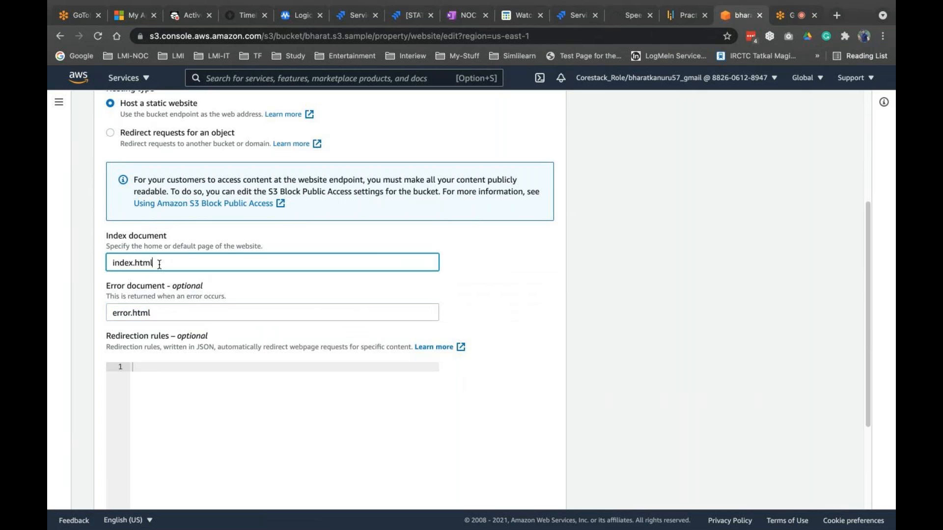
- Check the index and error document names and save the static website hosting settings
drag(159, 264, 113, 265)
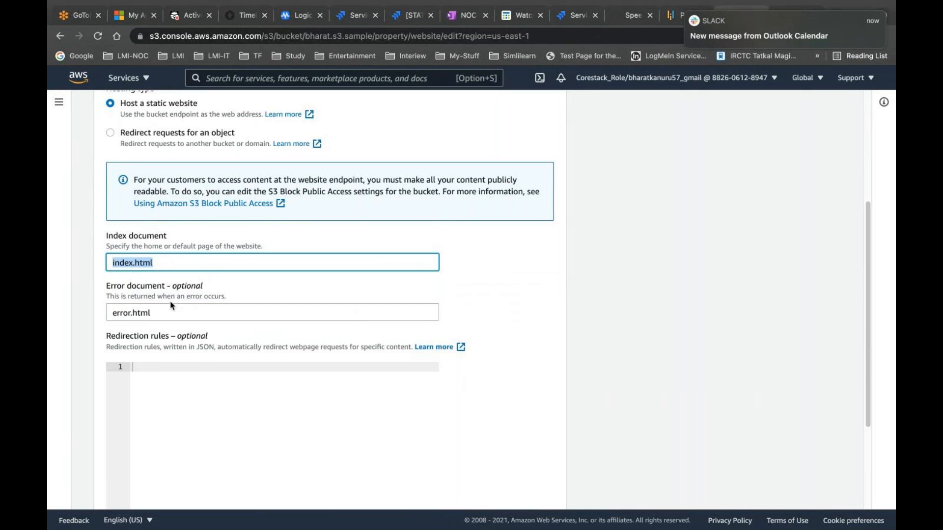
scroll(276, 343, down, 5)
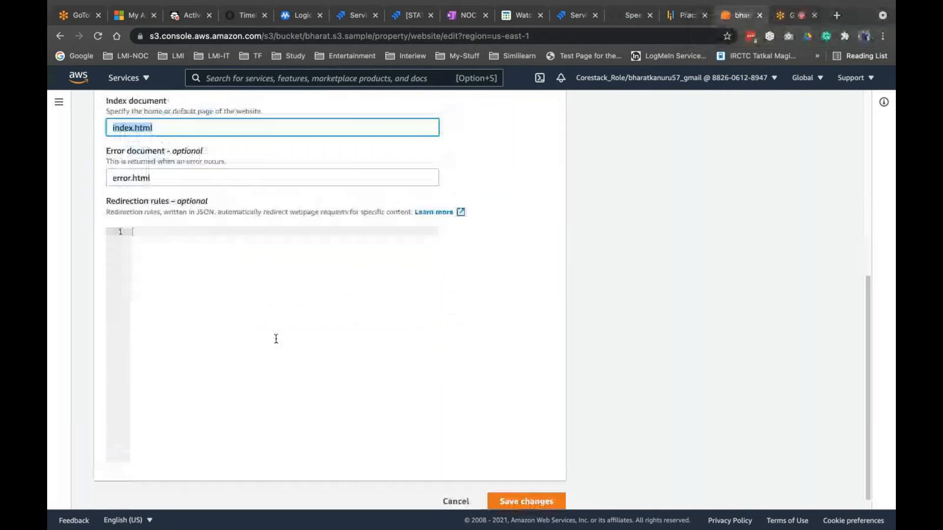
click(501, 485)
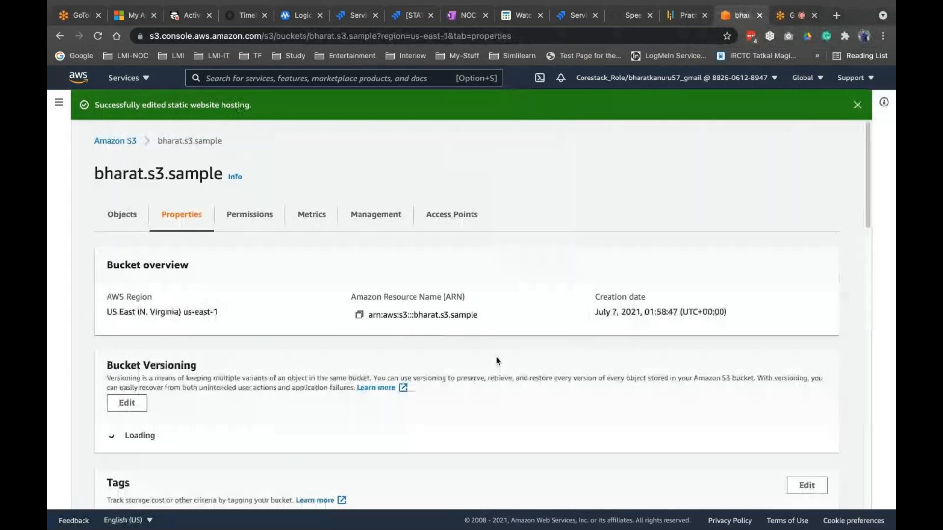
- Copy the bucket website endpoint, open it in a new browser tab and check the page that loads
scroll(496, 361, down, 15)
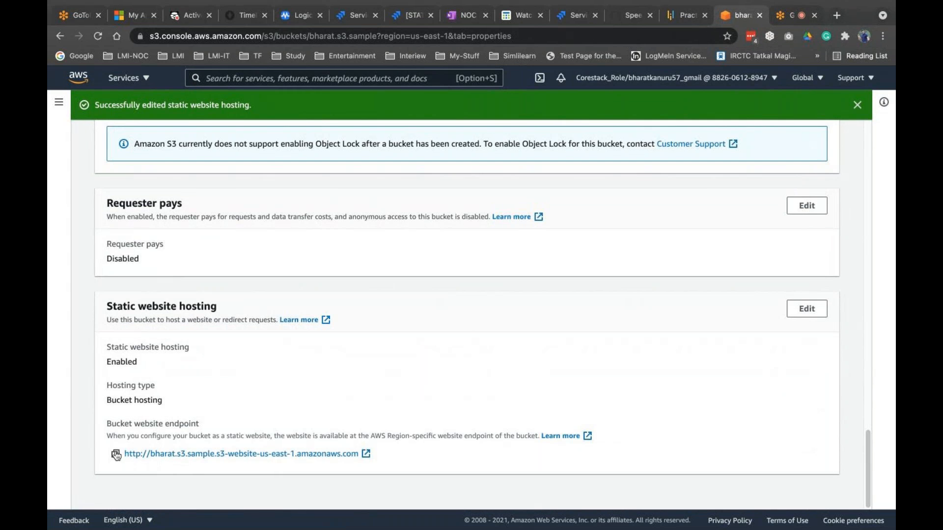
click(116, 455)
click(836, 17)
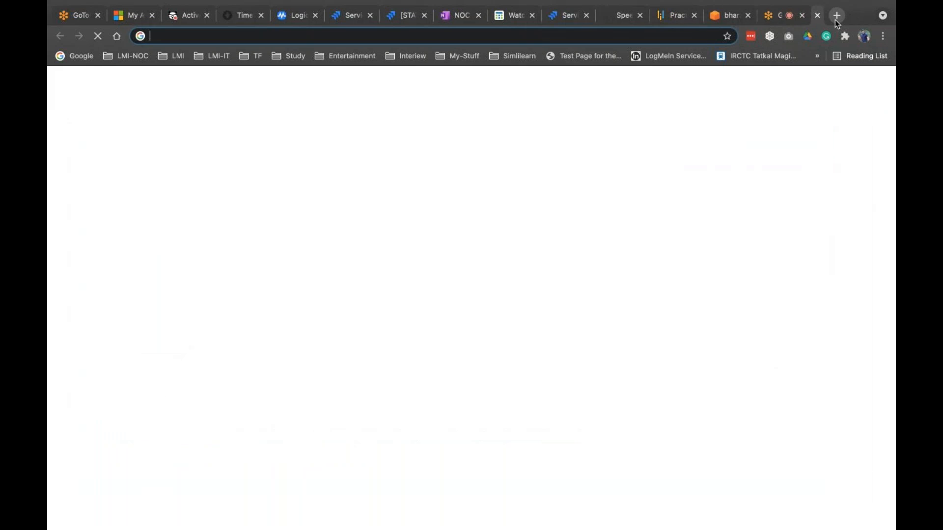
key(super+v)
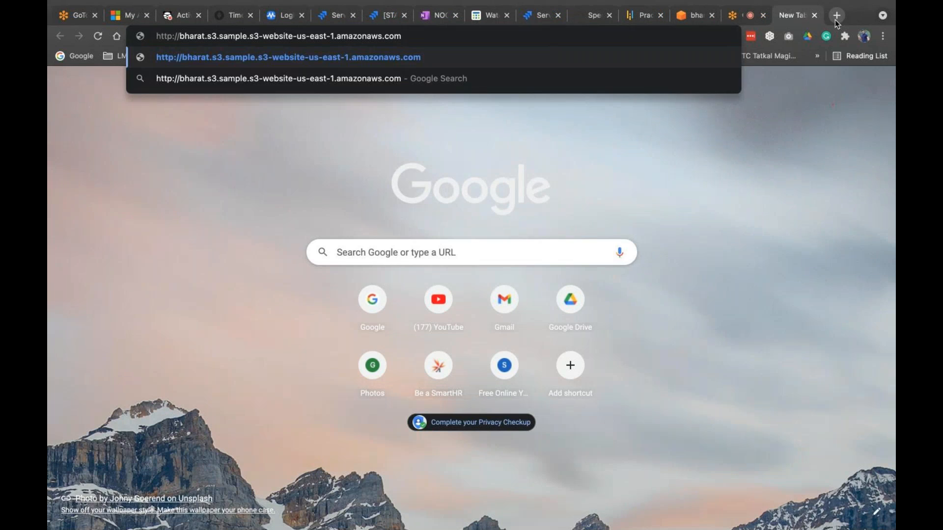
key(Return)
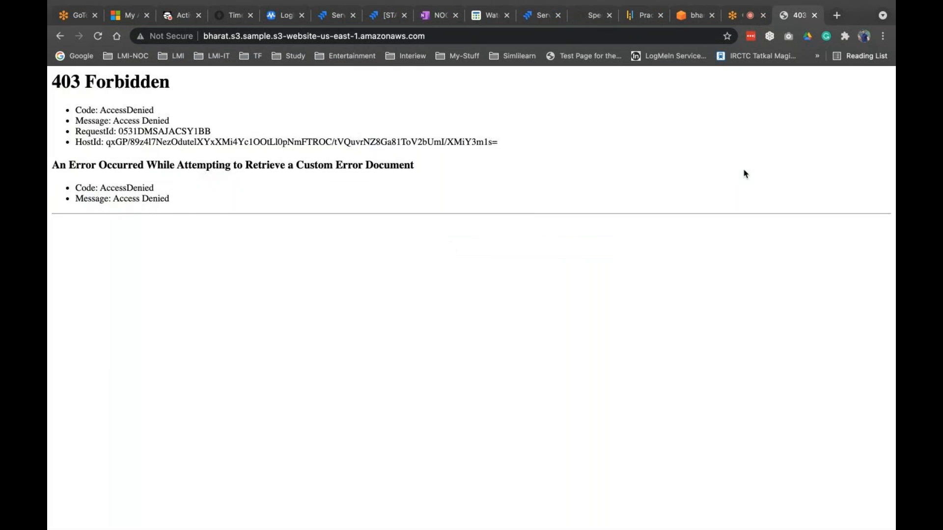
drag(169, 199, 49, 60)
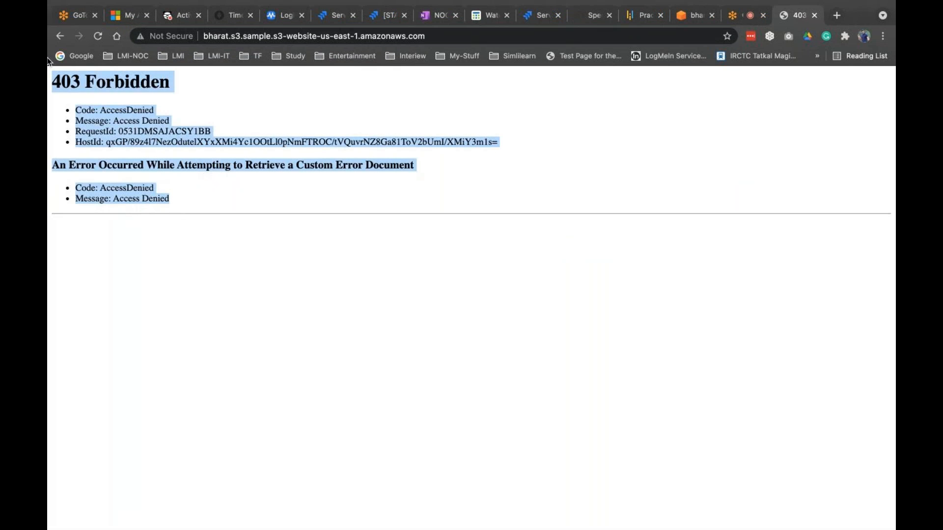
click(737, 18)
click(796, 15)
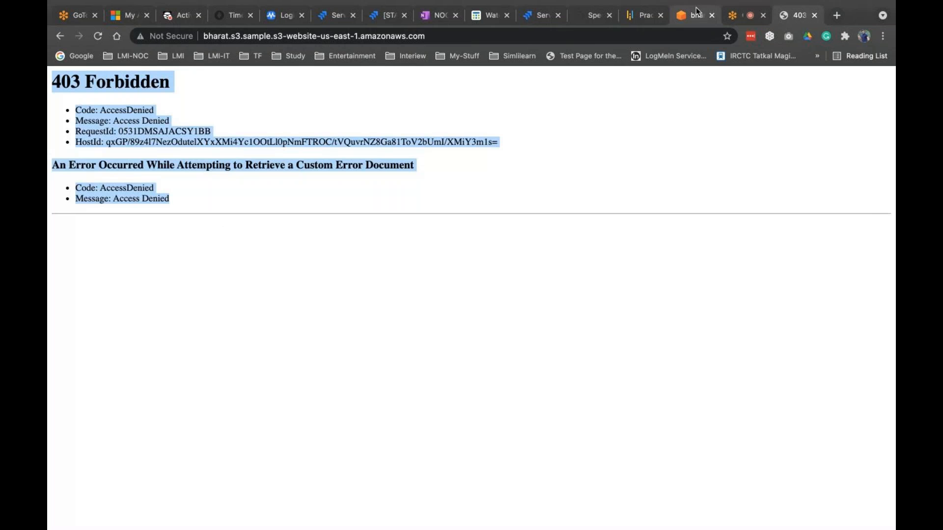
- Return to the bucket's console page and open its permissions
click(695, 15)
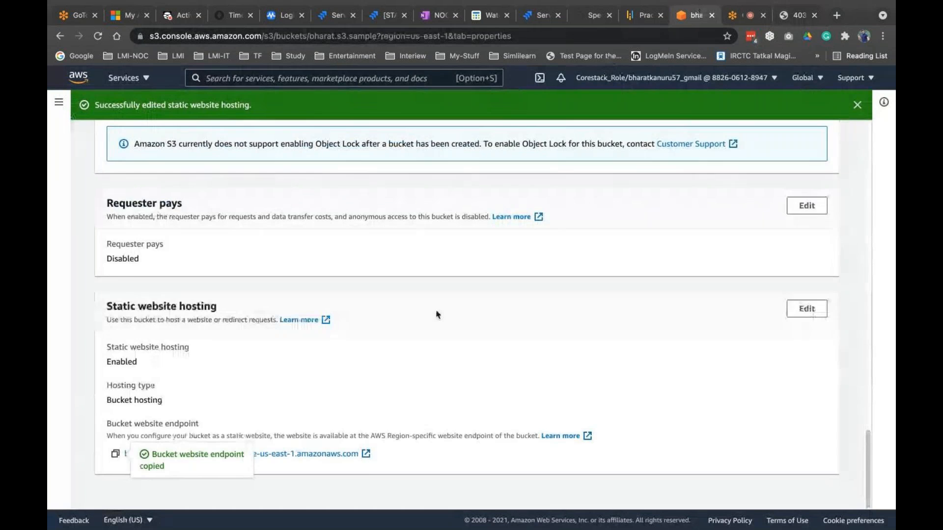
scroll(437, 314, up, 8)
scroll(437, 313, up, 3)
scroll(438, 313, down, 20)
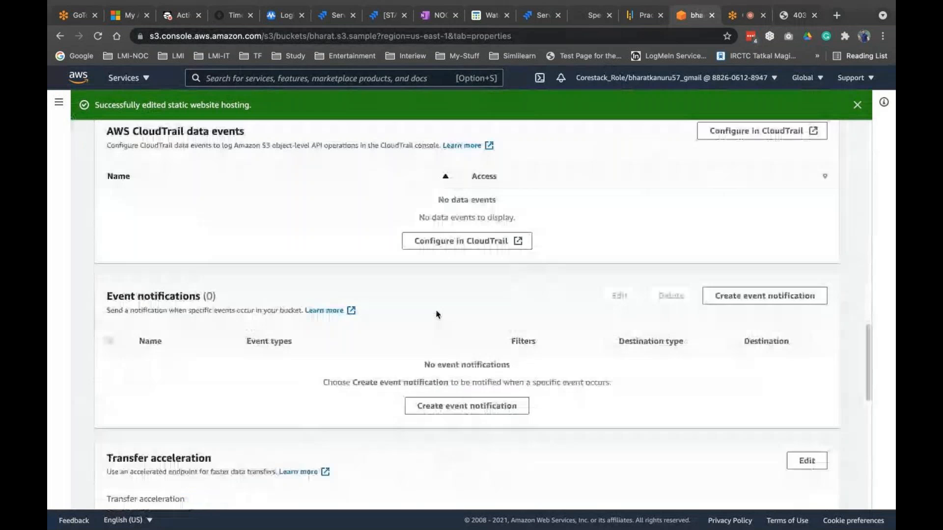
scroll(438, 313, up, 1)
scroll(438, 314, up, 10)
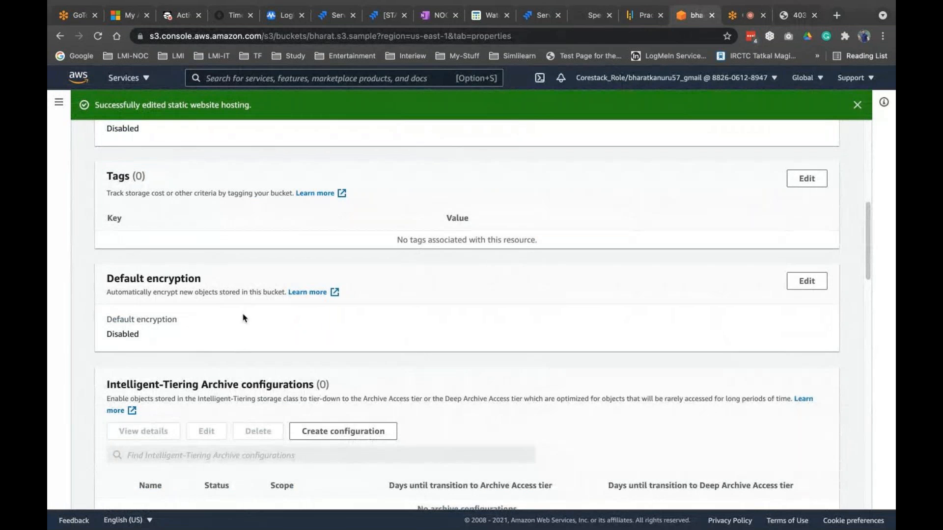
scroll(242, 318, up, 10)
click(239, 216)
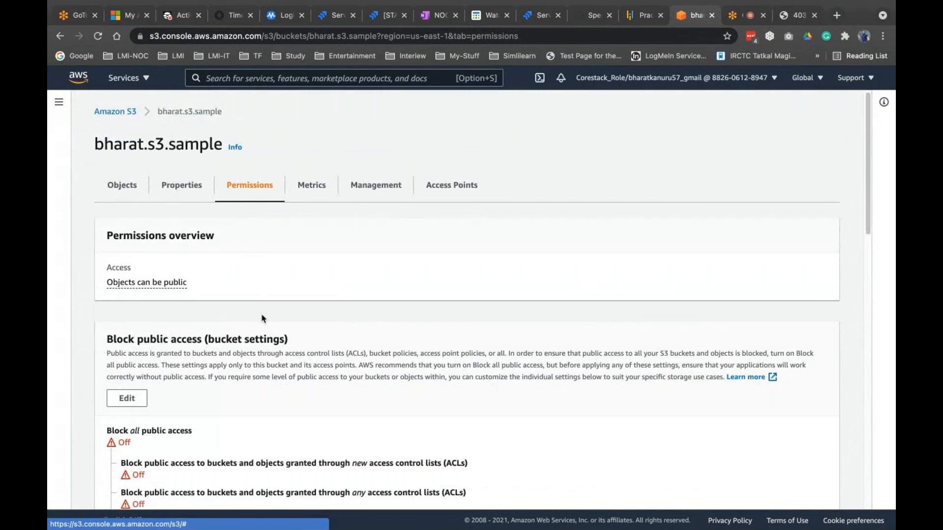
- Examine the block public access settings and the access control list's grantee permissions, leaving the ACL editor without saving
scroll(263, 316, down, 2)
scroll(263, 318, down, 3)
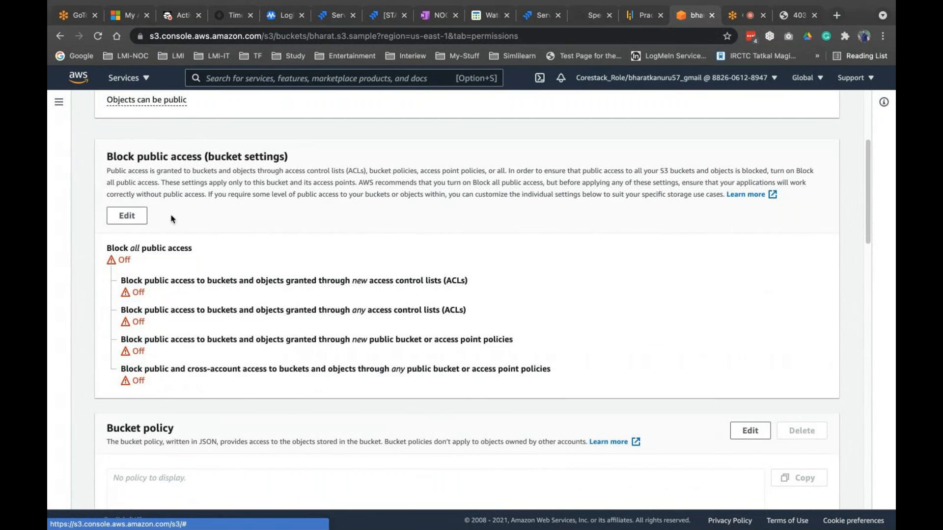
scroll(247, 373, down, 1)
scroll(247, 373, down, 15)
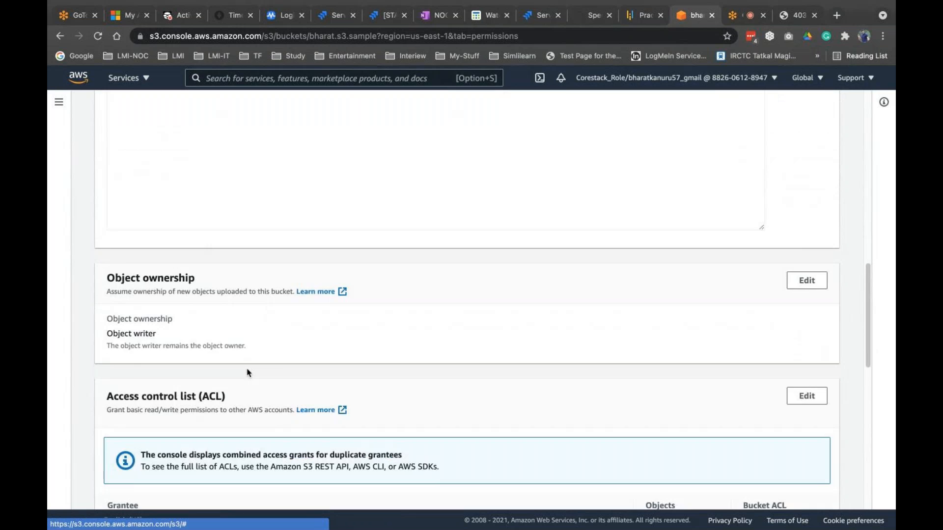
scroll(247, 368, down, 1)
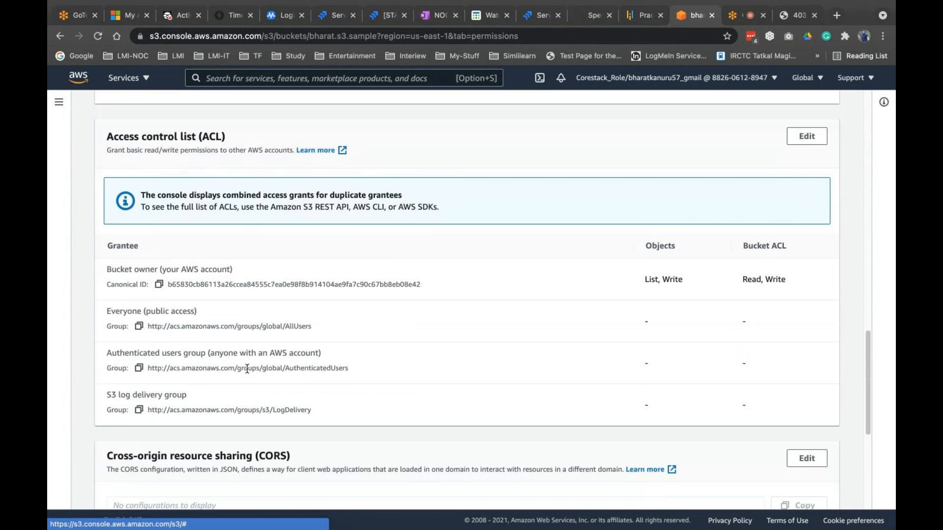
click(807, 137)
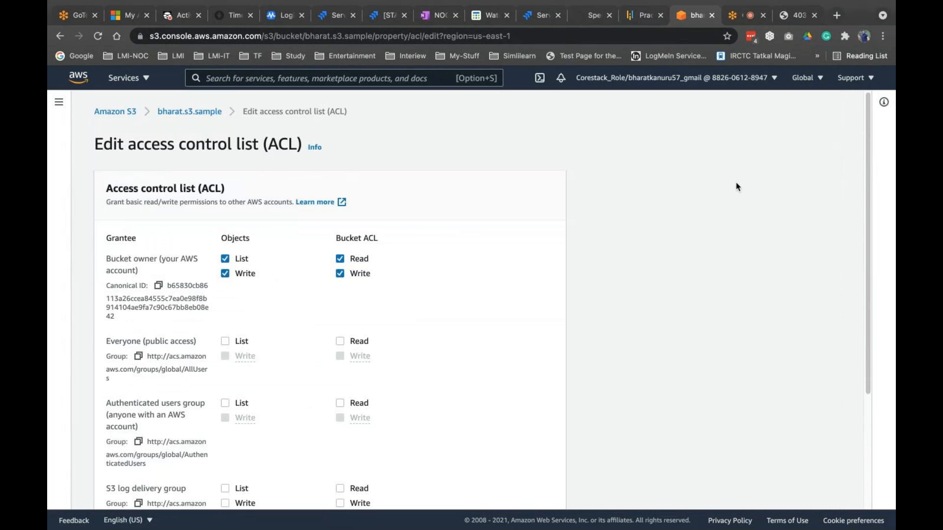
scroll(480, 358, down, 3)
scroll(214, 369, down, 2)
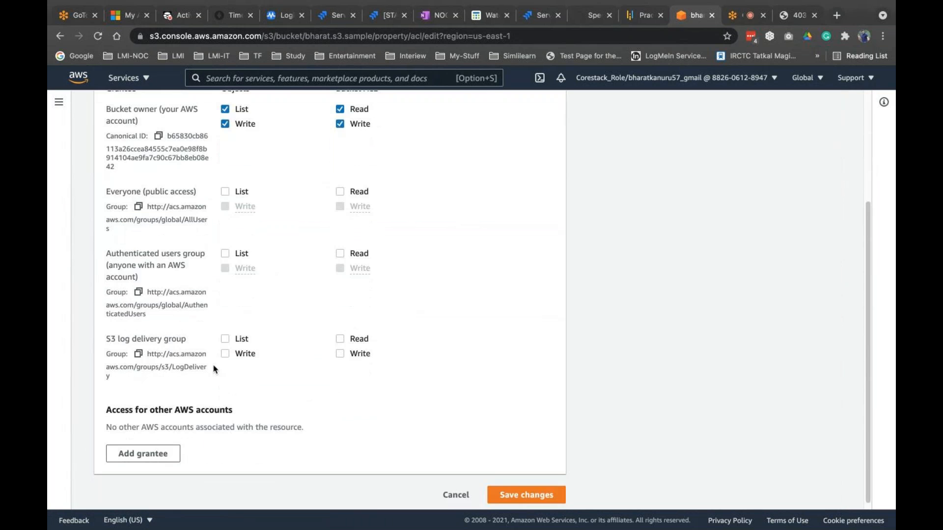
scroll(221, 295, up, 1)
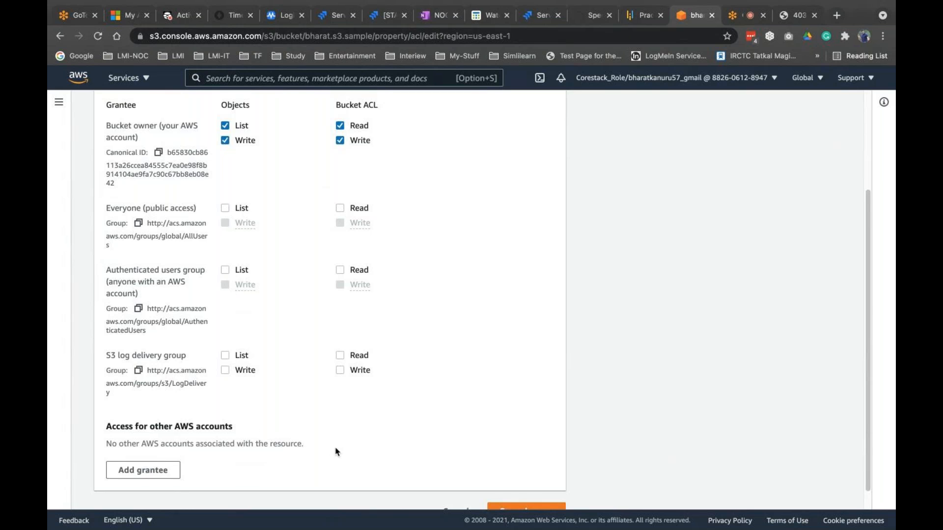
scroll(442, 413, down, 1)
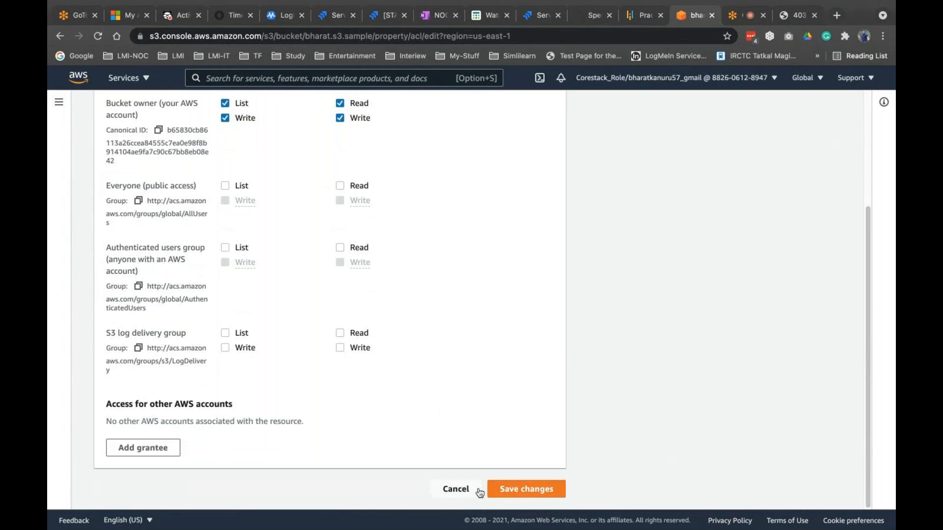
click(456, 489)
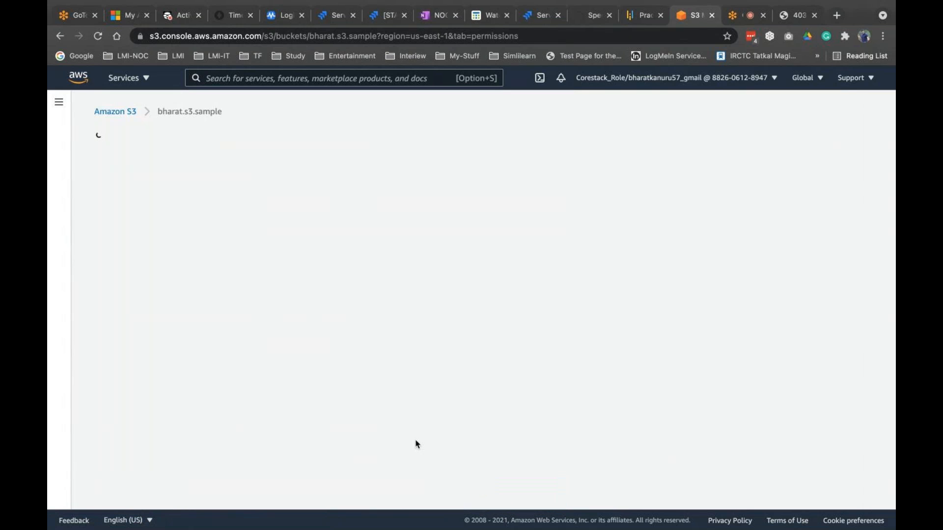
- Open the bucket policy for editing from the bucket's permissions
scroll(358, 388, down, 10)
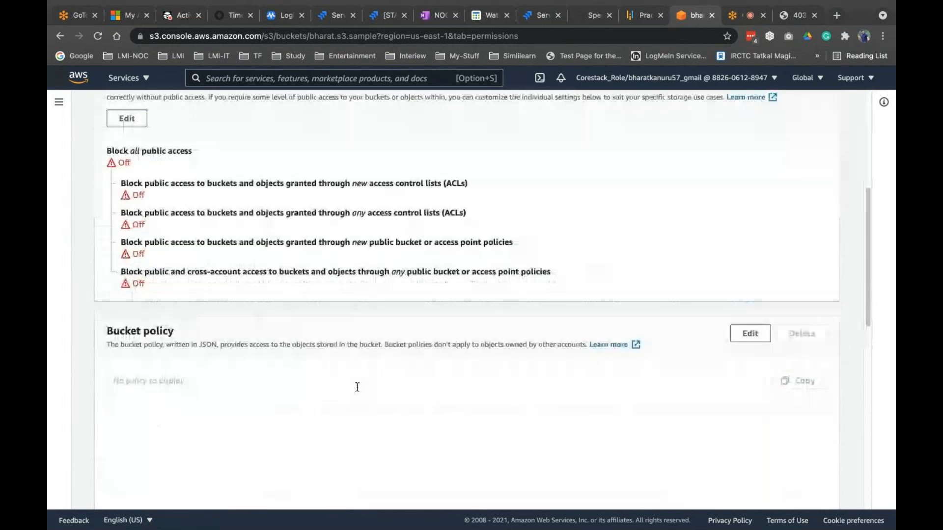
scroll(297, 261, up, 2)
click(190, 228)
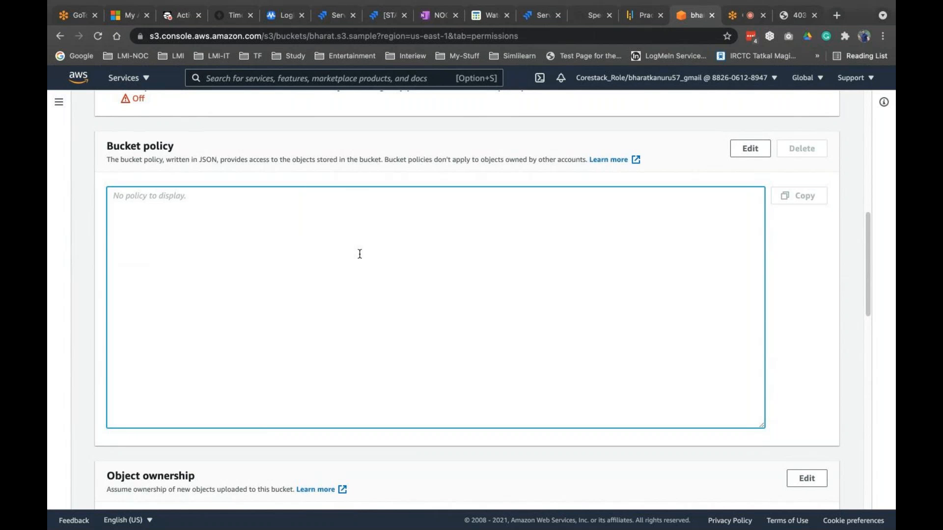
click(749, 149)
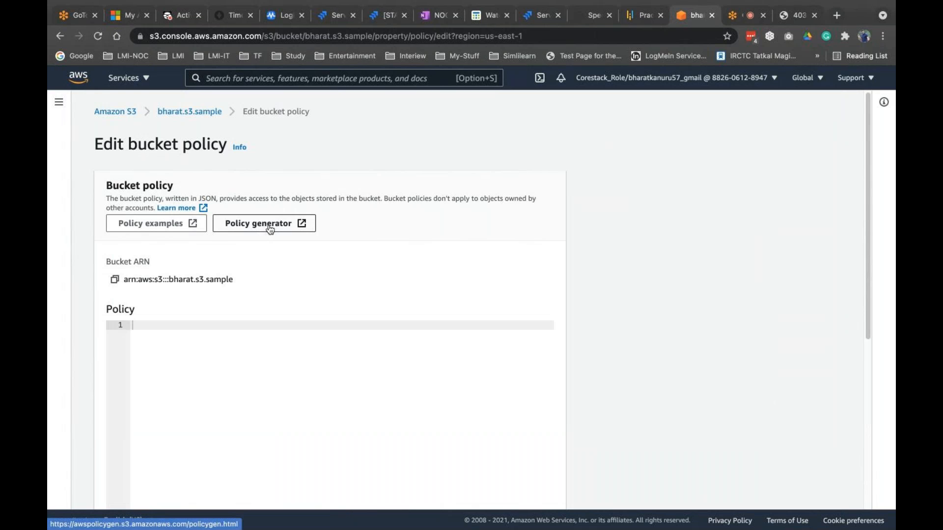
- Copy the AWS documentation's example policy granting read-only permission to an anonymous user and paste it into the bucket policy
click(180, 227)
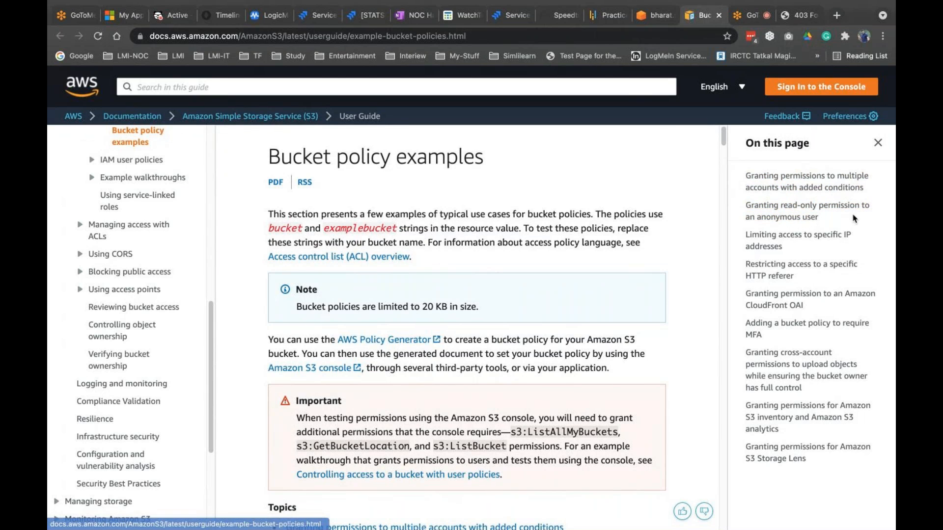
click(777, 209)
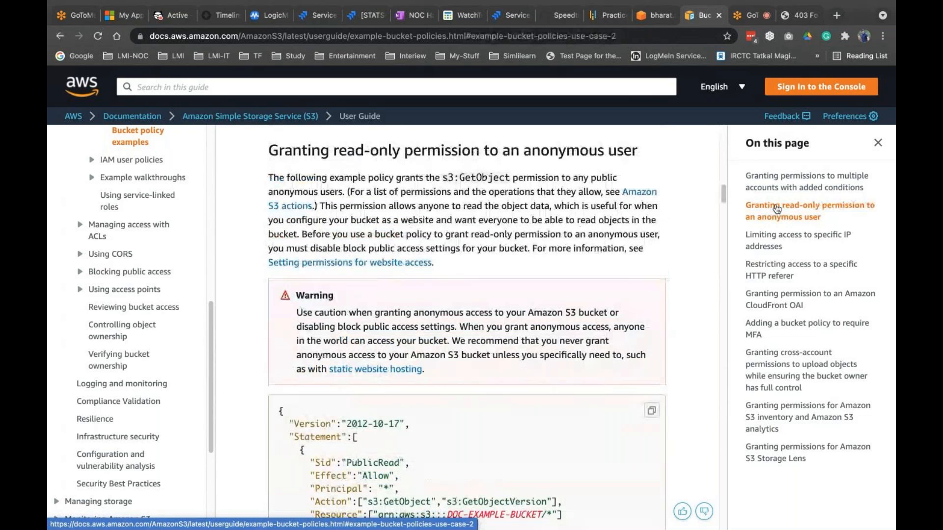
scroll(386, 315, down, 2)
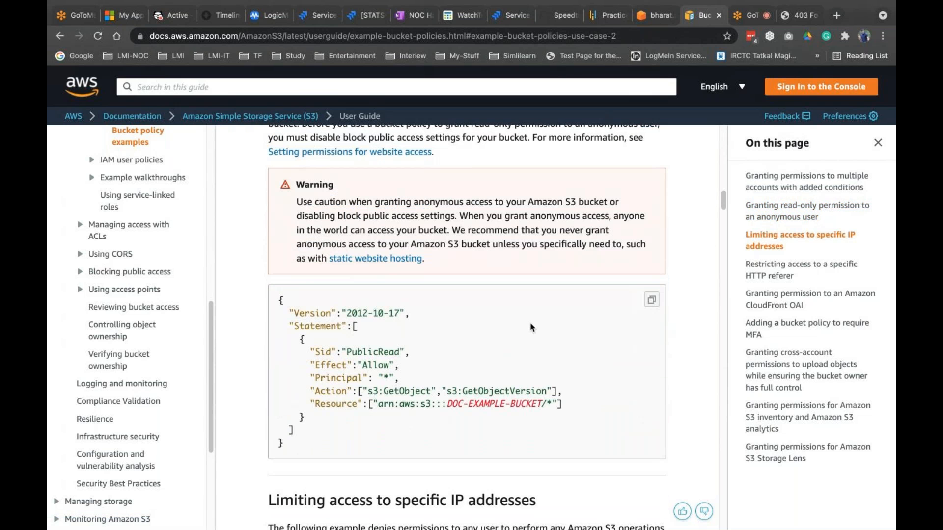
click(651, 301)
click(653, 15)
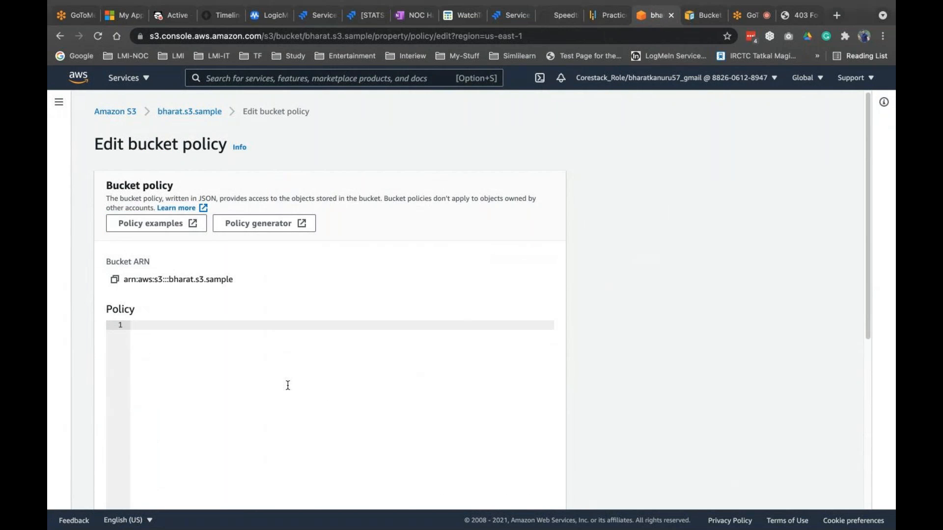
key(super+v)
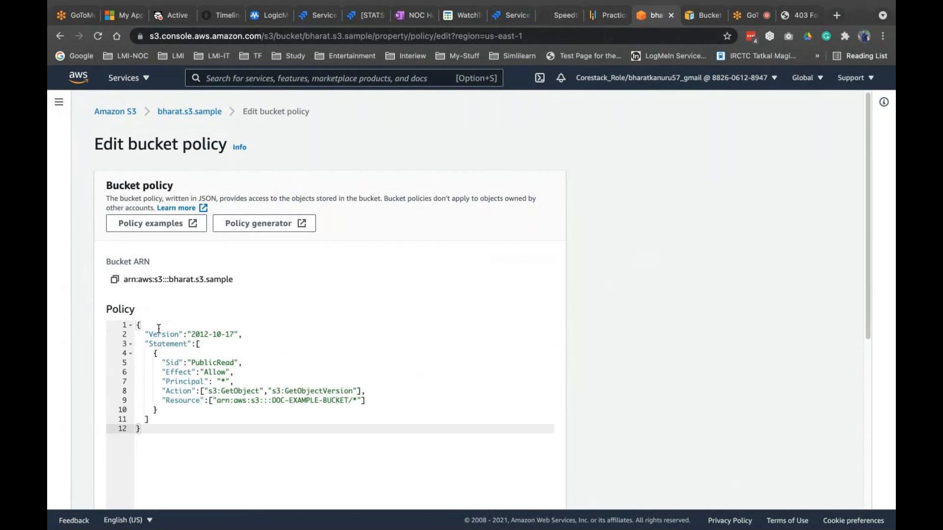
- Examine the Version, Sid, Effect and Principal entries of the pasted policy
drag(242, 339, 145, 339)
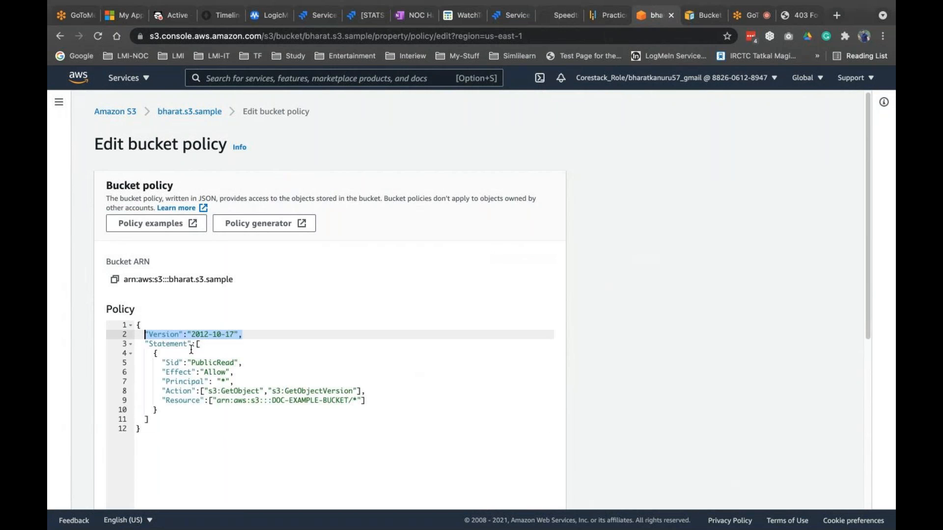
drag(248, 362, 162, 357)
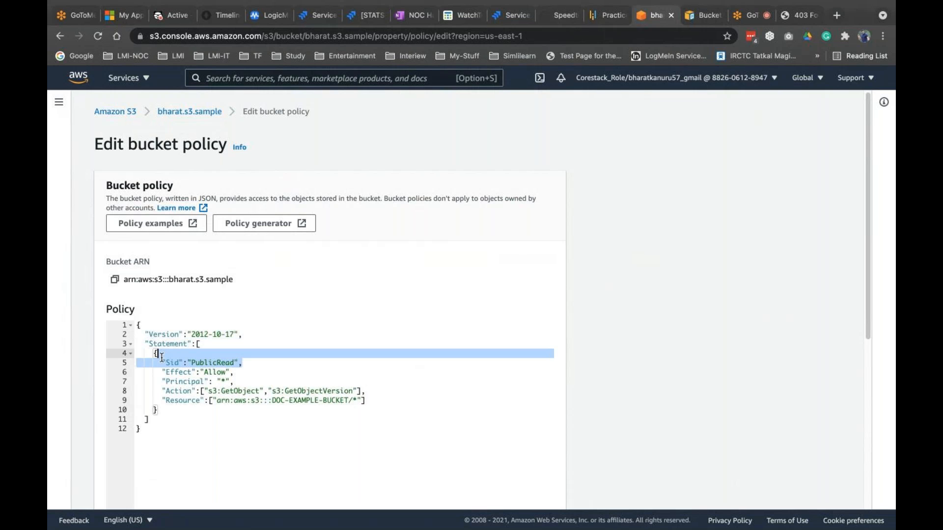
click(206, 377)
drag(235, 372, 166, 382)
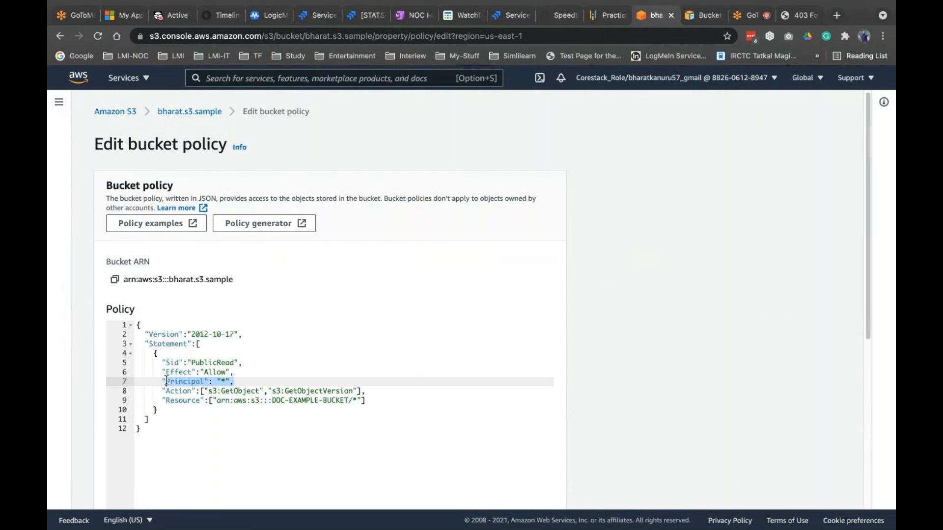
click(233, 382)
drag(249, 382, 158, 382)
click(230, 383)
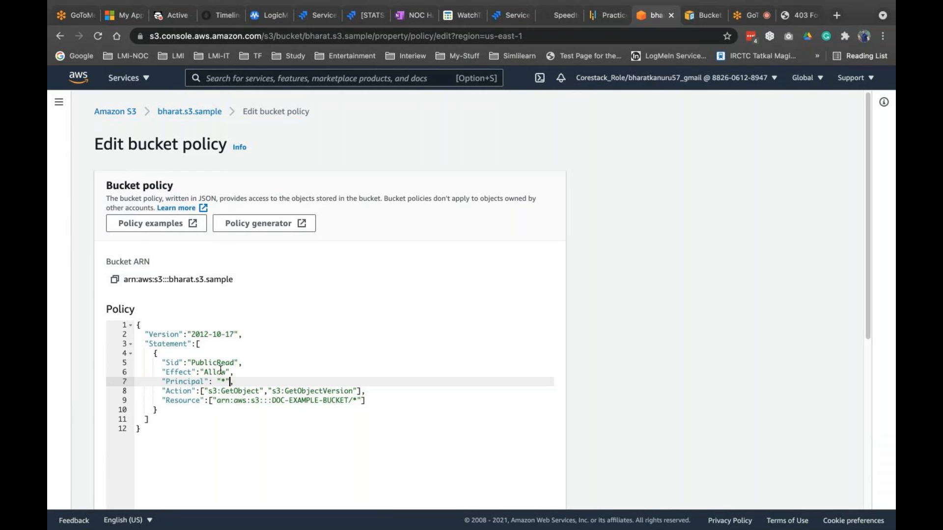
- Replace the placeholder ARN in the policy's Resource entry with this bucket's own ARN, keeping the /* suffix, and save the bucket policy
click(114, 280)
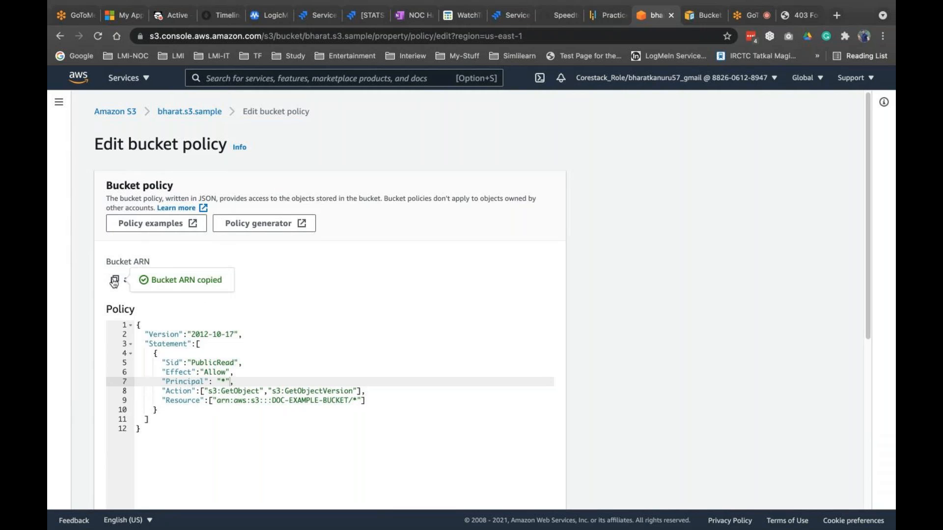
drag(217, 400, 348, 403)
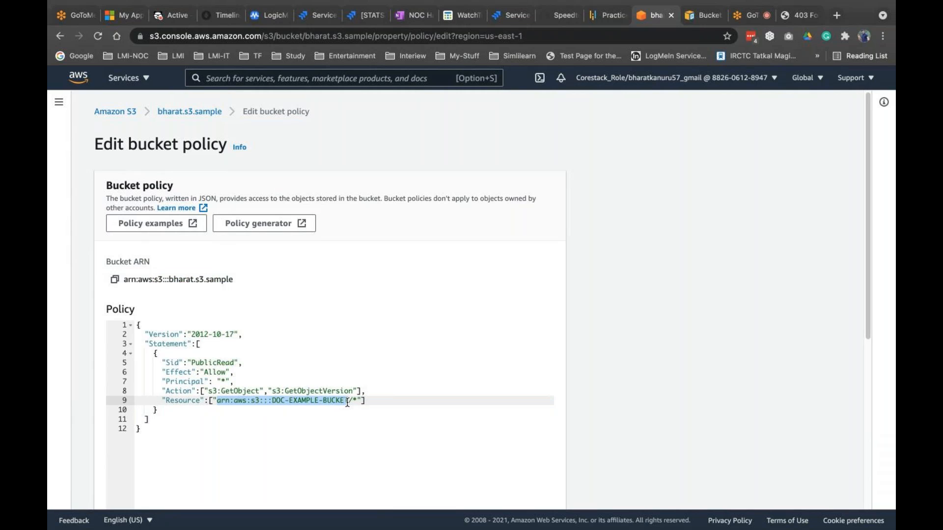
key(super+v)
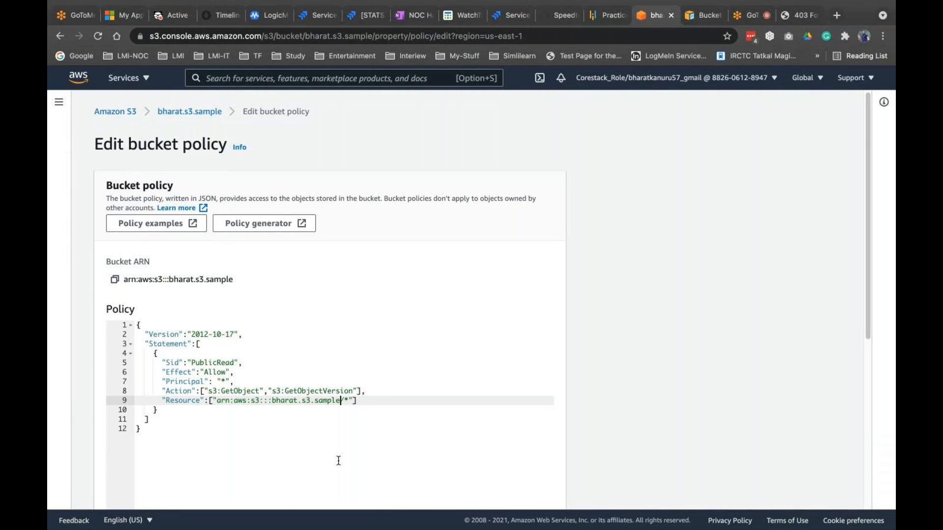
scroll(338, 460, down, 10)
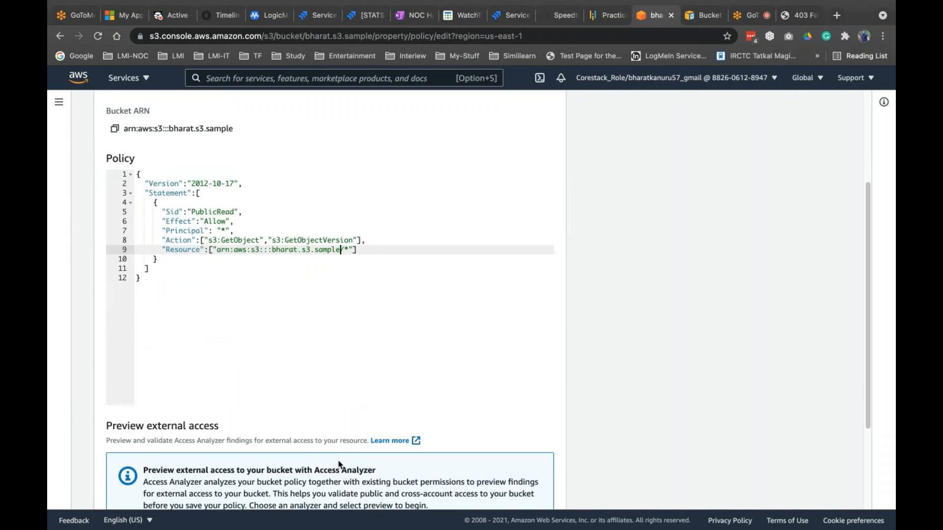
click(520, 490)
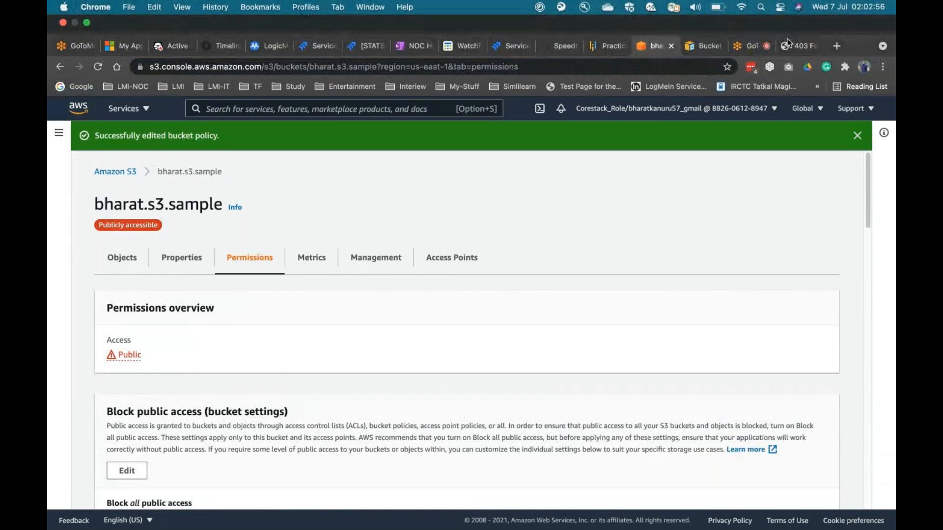
- Reload the bucket's static website endpoint and examine the heading of the page it serves
click(795, 45)
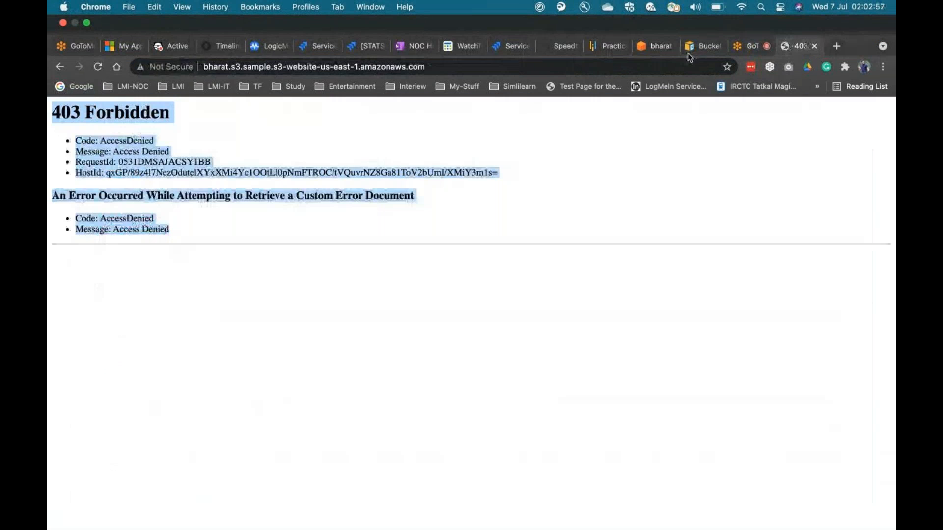
click(98, 67)
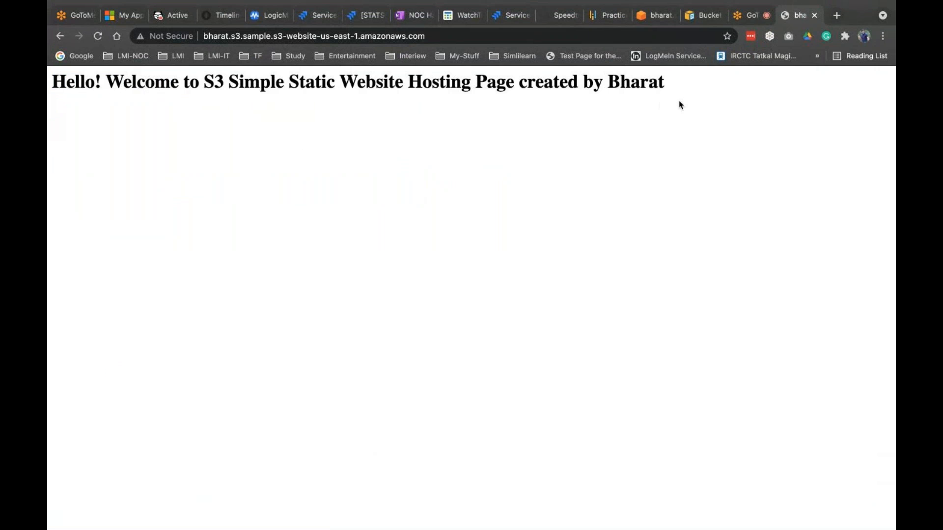
drag(674, 86, 423, 83)
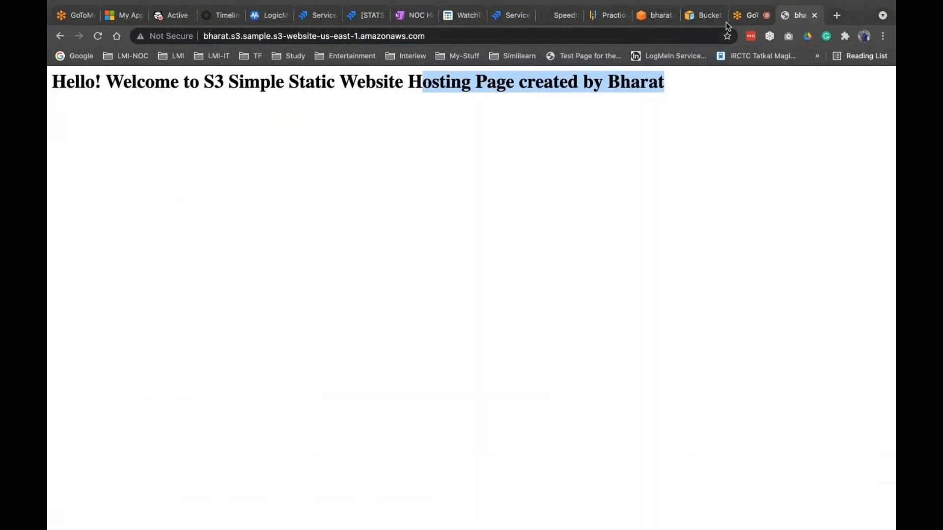
- Delete the bucket policy from the bucket's permissions, confirming the deletion with "delete"
click(697, 17)
click(654, 15)
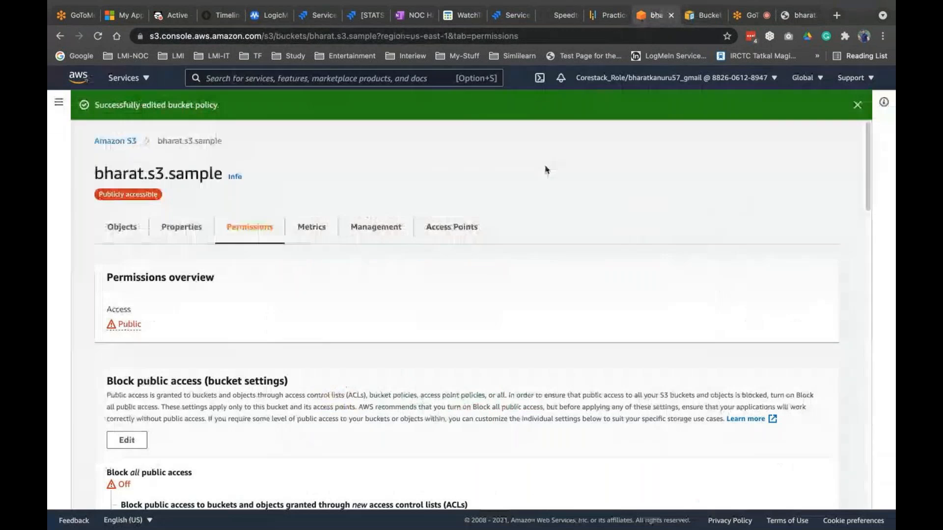
click(182, 230)
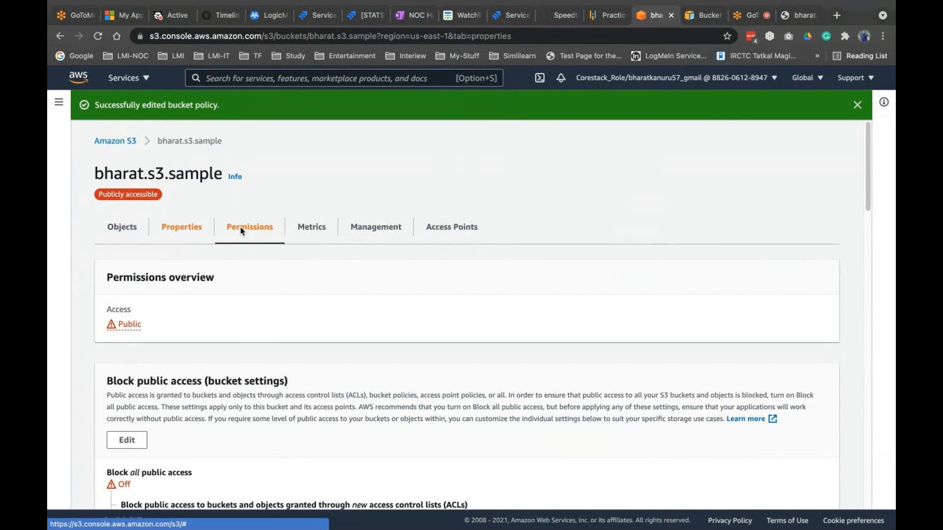
click(247, 206)
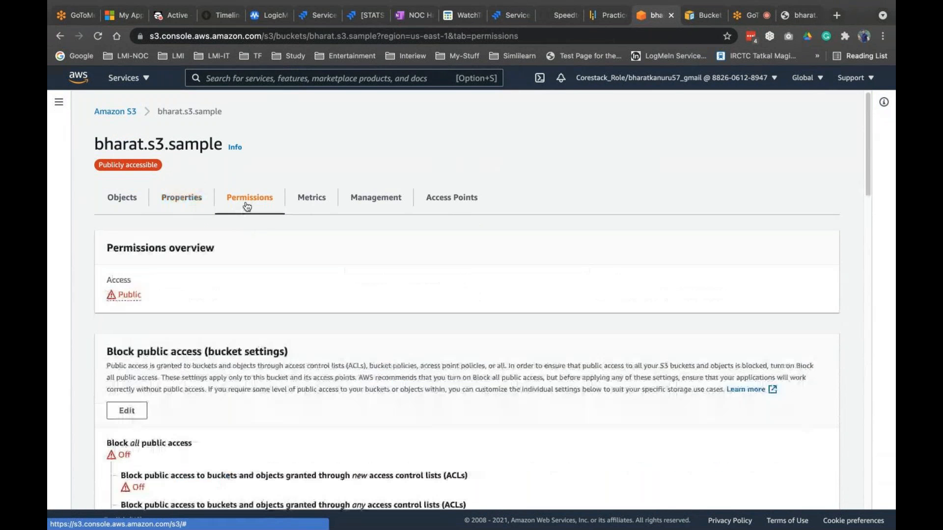
scroll(275, 324, down, 10)
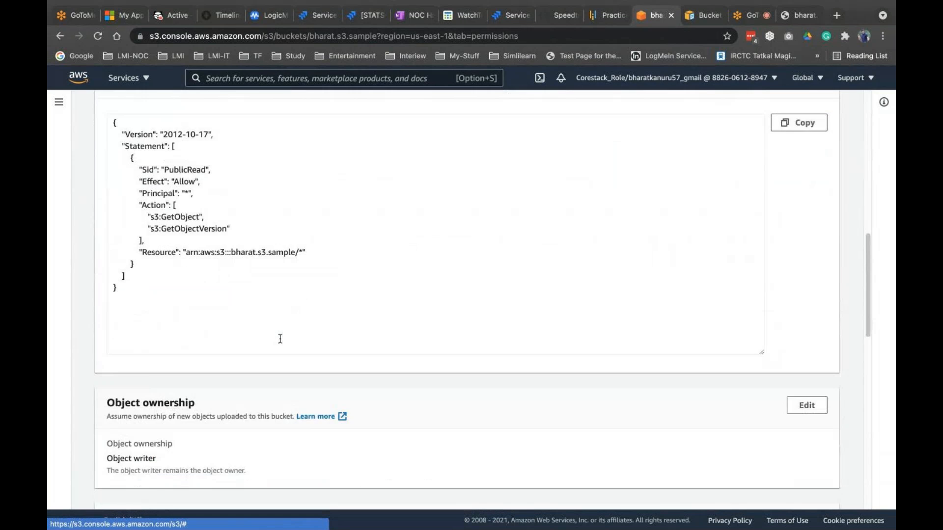
scroll(280, 337, up, 10)
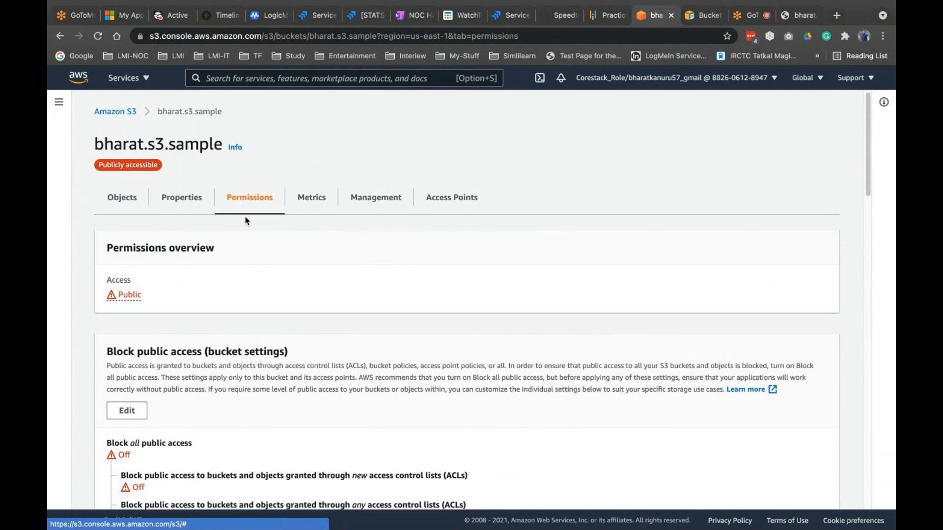
scroll(247, 220, down, 10)
scroll(247, 221, up, 1)
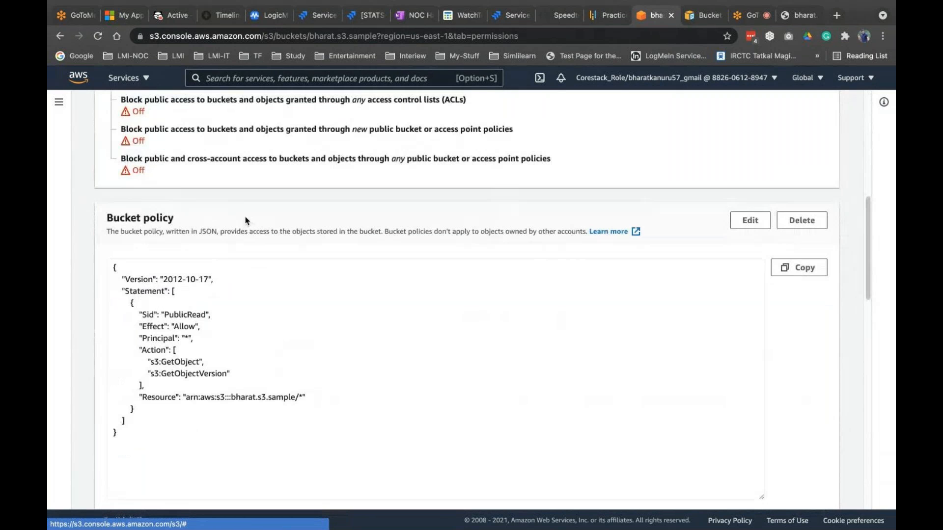
click(788, 228)
click(447, 340)
text(delete)
click(601, 373)
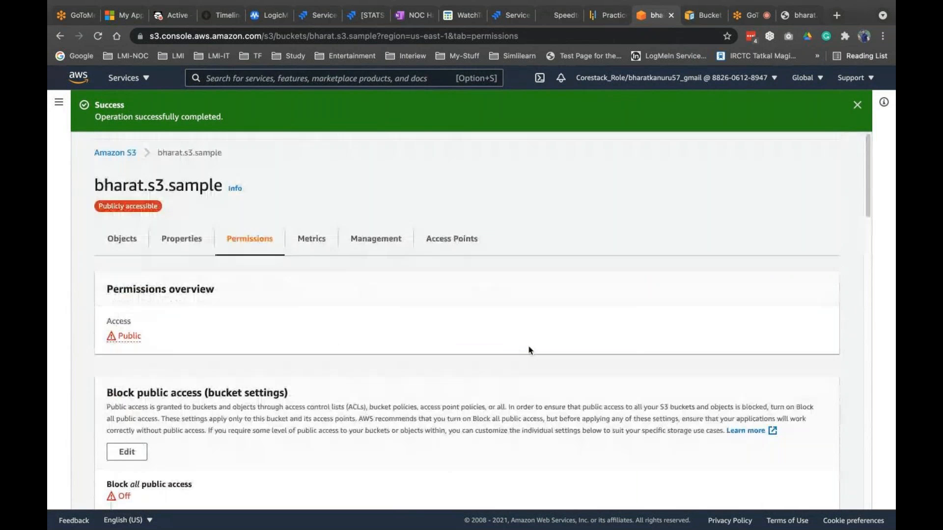
- Refresh the bucket's permissions and examine the access overview, block public access settings, bucket policy and access control list
click(100, 37)
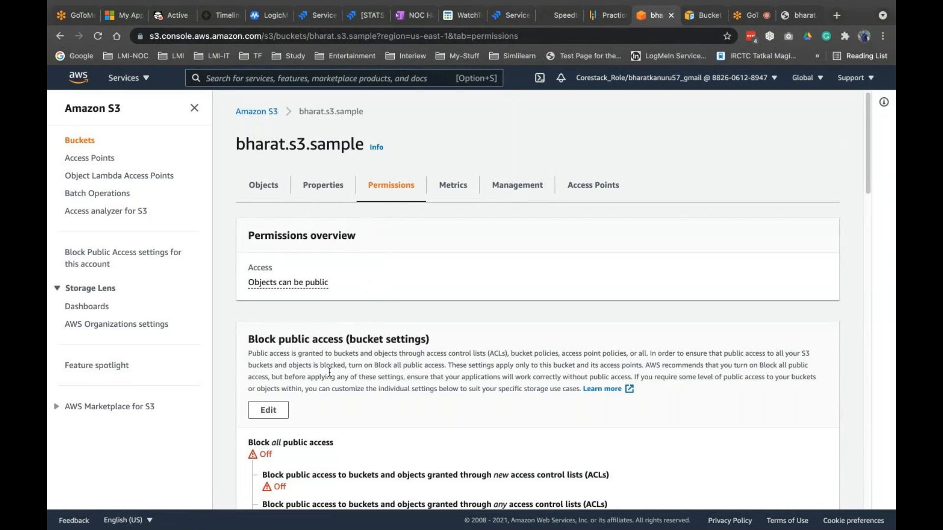
scroll(330, 372, down, 7)
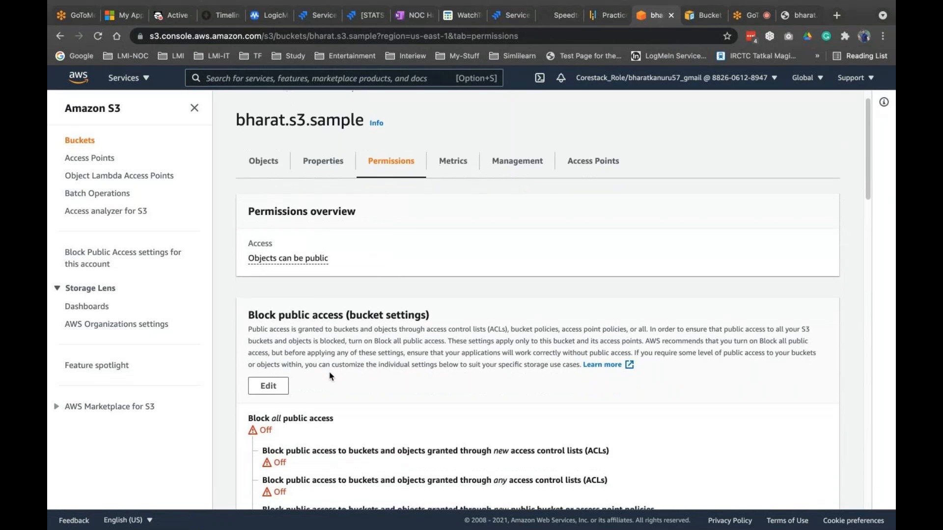
scroll(330, 372, down, 2)
scroll(330, 372, up, 7)
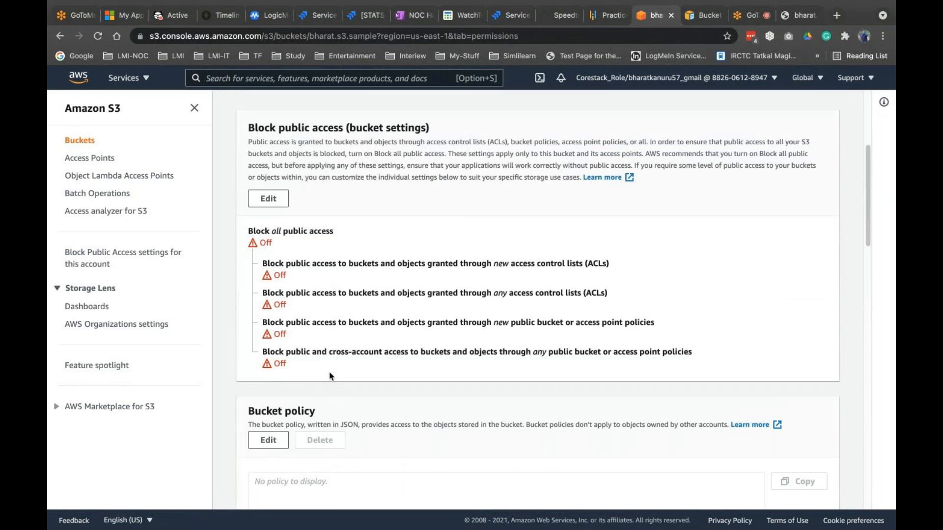
scroll(330, 373, up, 3)
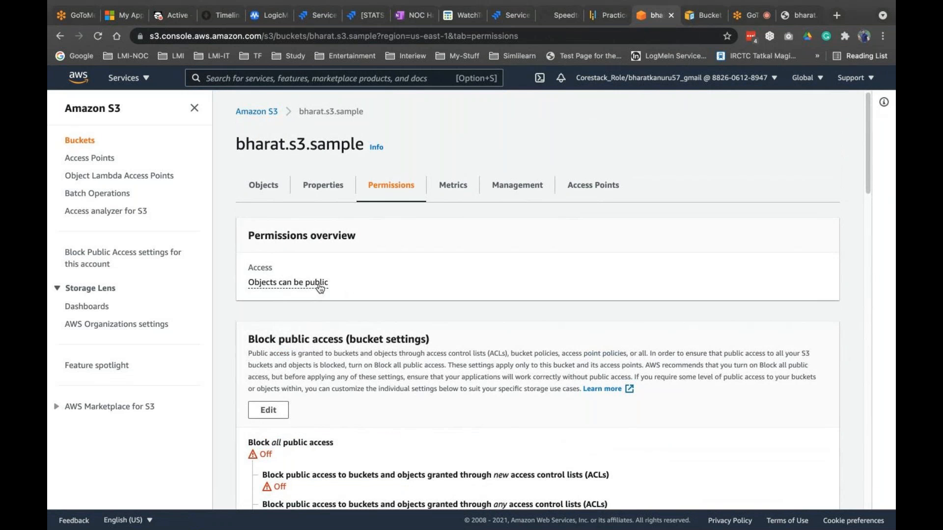
scroll(342, 317, down, 2)
scroll(343, 317, down, 6)
scroll(408, 335, up, 1)
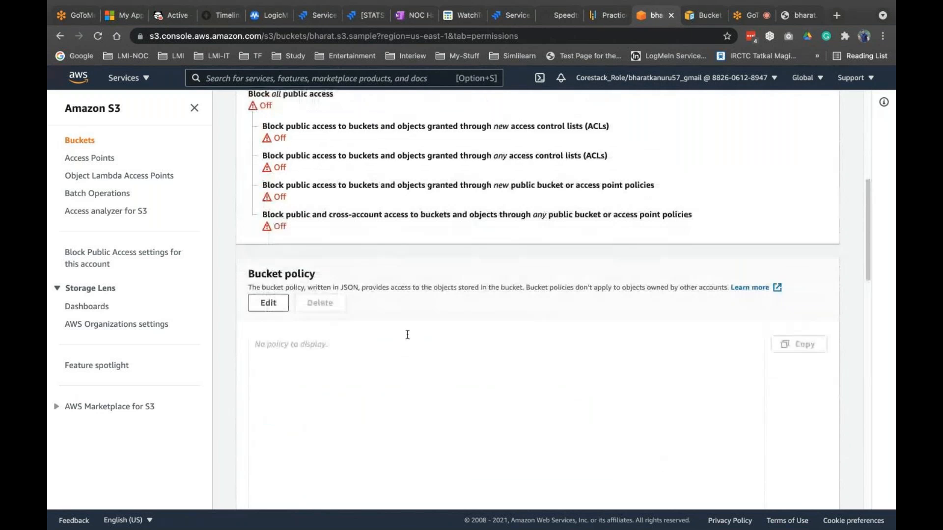
scroll(408, 335, down, 4)
click(407, 335)
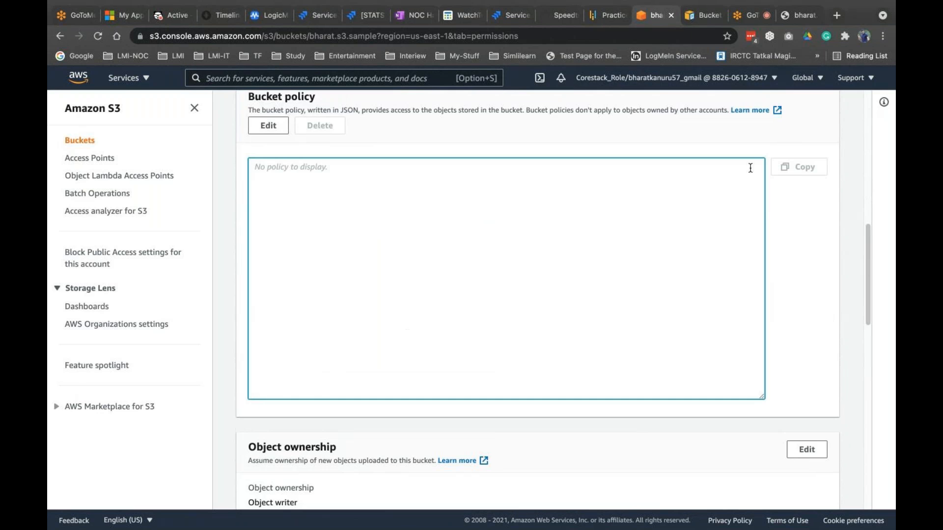
scroll(552, 387, down, 7)
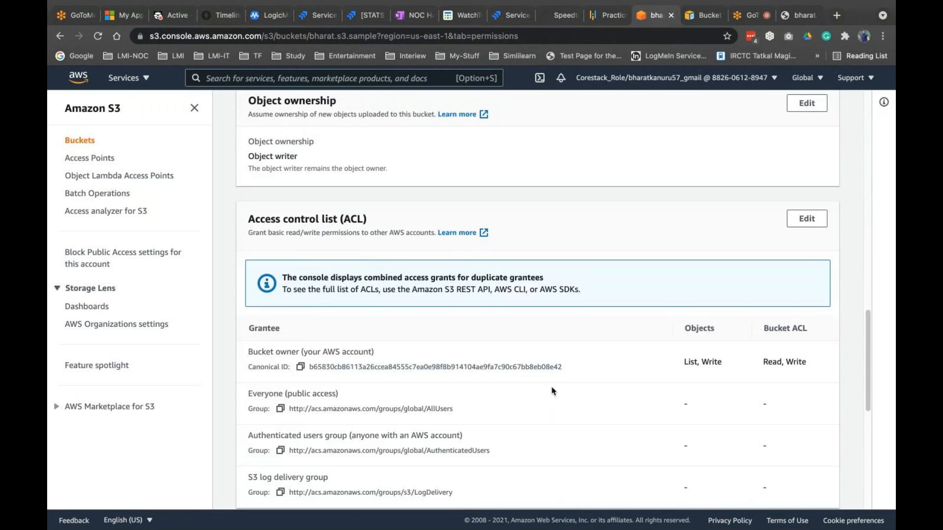
- Grant Everyone (public access) Read on the bucket ACL, acknowledge the effects of the change, and save the access control list
scroll(552, 391, down, 2)
click(796, 122)
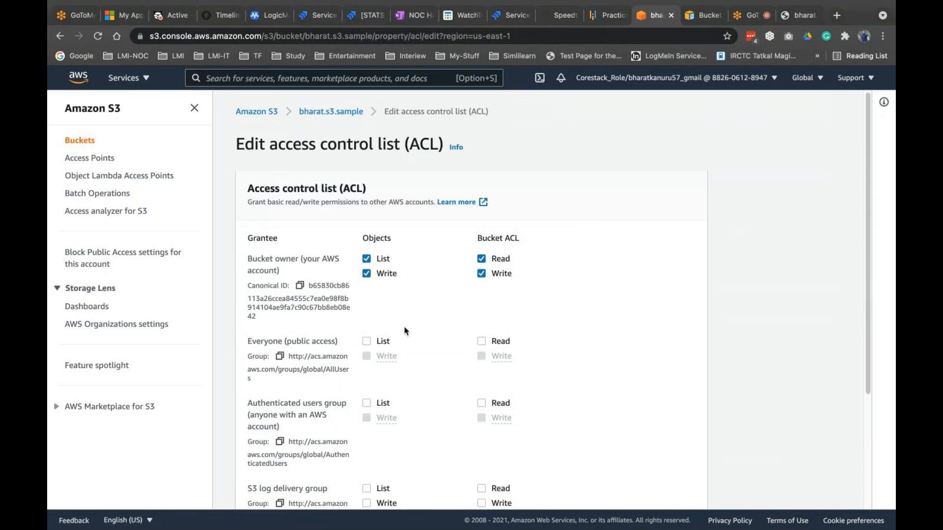
click(482, 341)
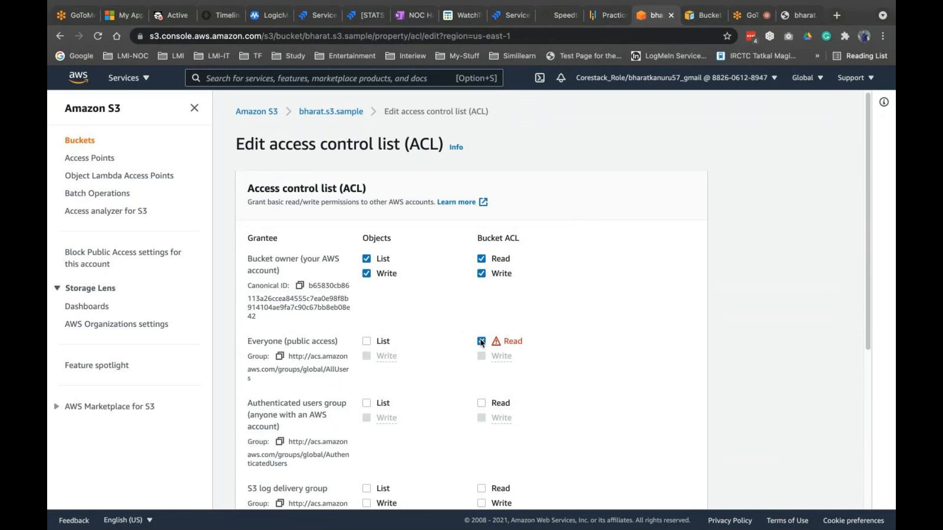
scroll(475, 386, down, 3)
scroll(475, 387, down, 5)
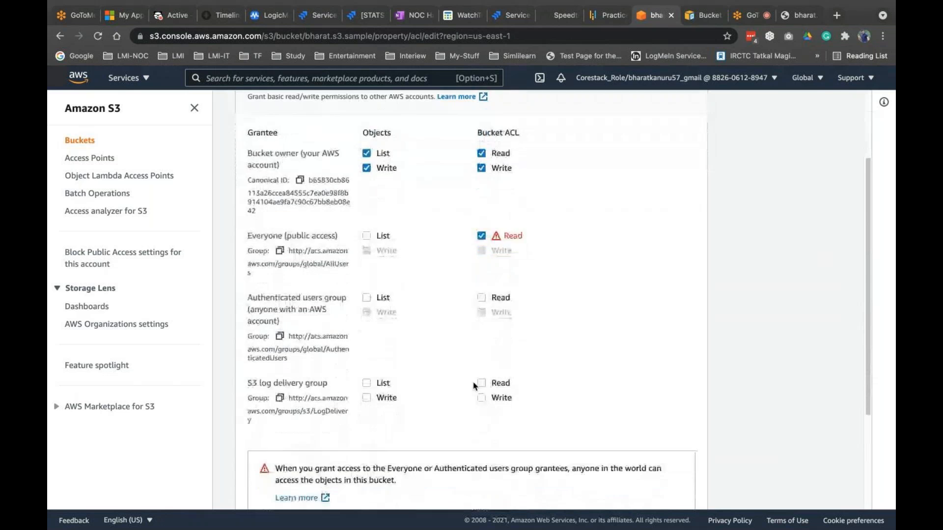
click(280, 373)
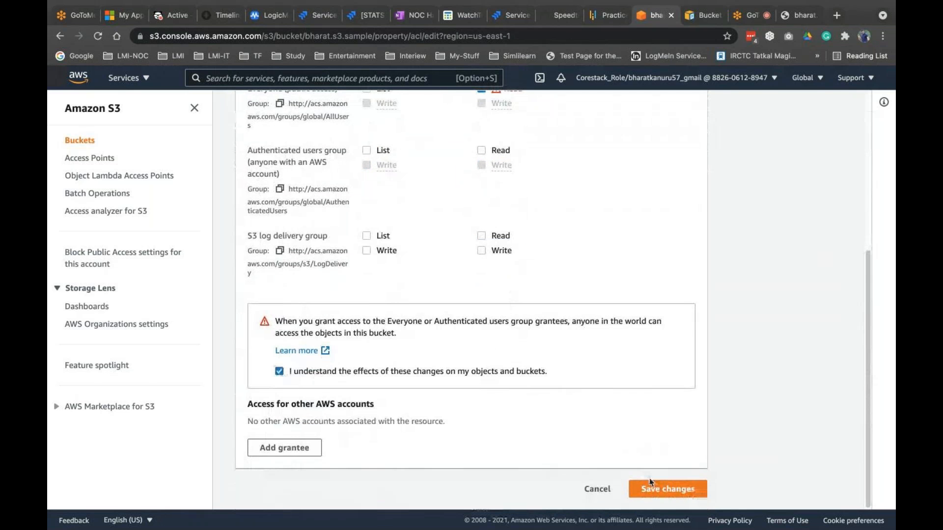
click(650, 489)
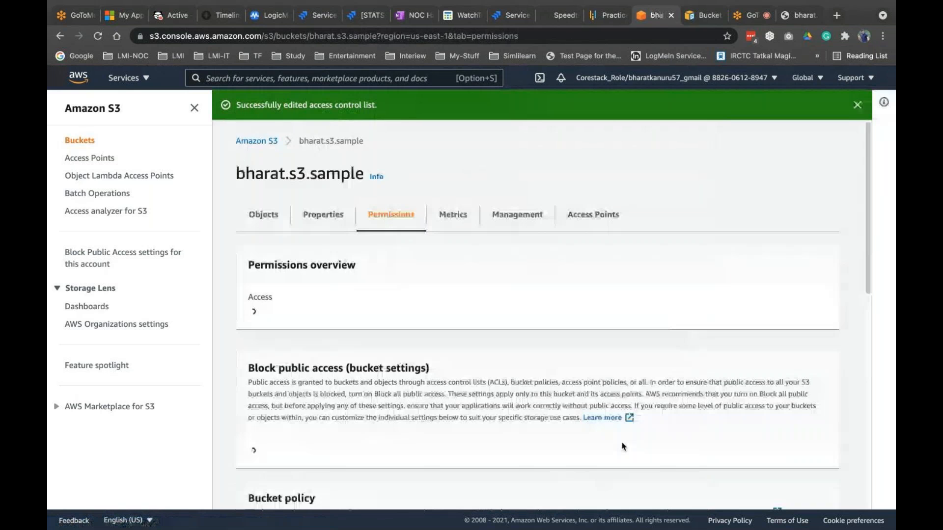
- Reload the static website endpoint to check whether the site is reachable through the ACL grant alone
click(799, 15)
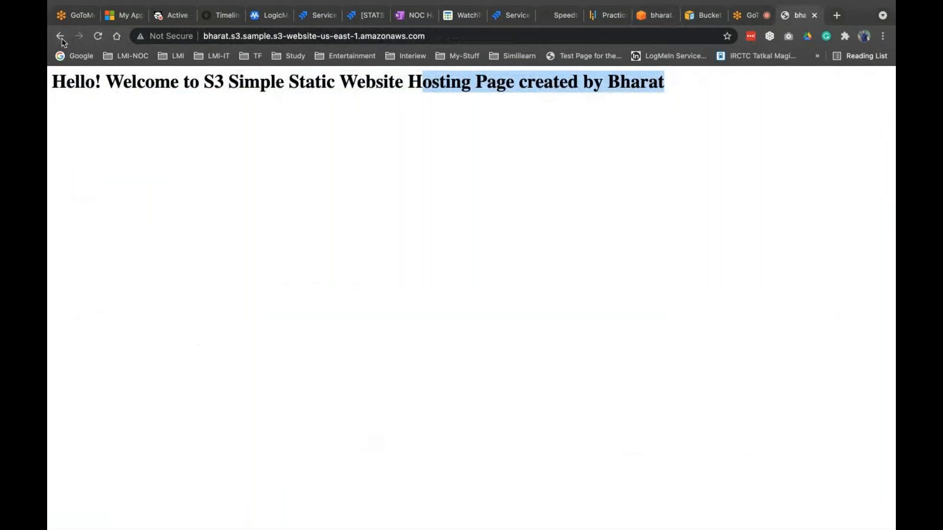
click(104, 38)
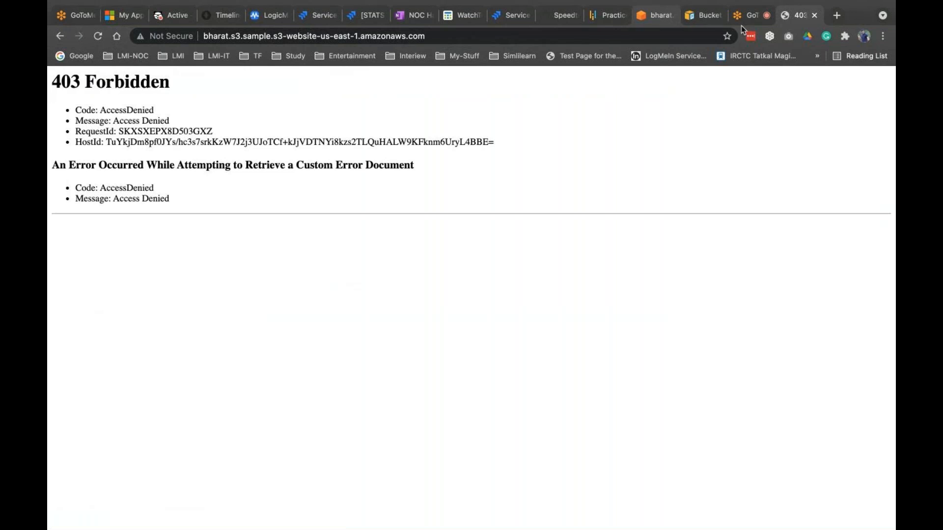
- Edit the bucket's access control list, granting Everyone List on objects and the Authenticated users group List on objects and Read on the bucket ACL
click(651, 17)
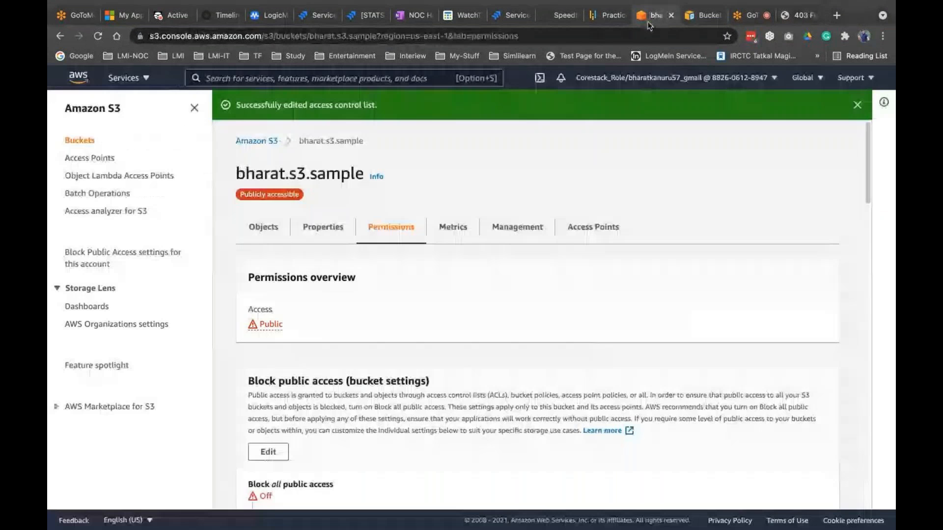
scroll(393, 297, down, 10)
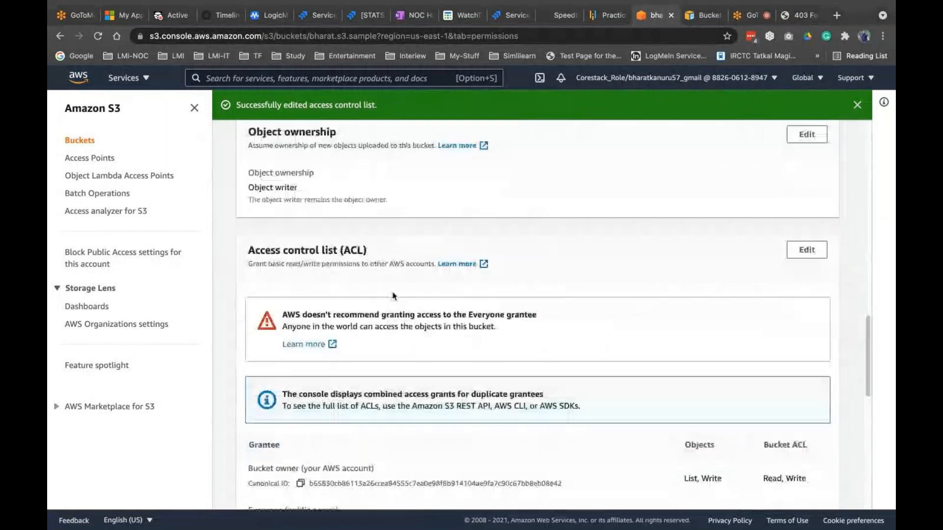
click(804, 251)
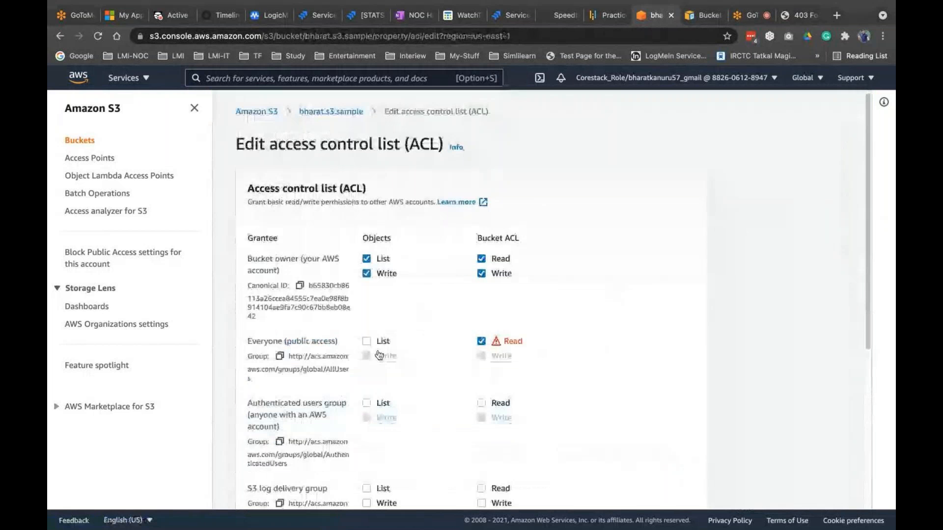
click(366, 342)
scroll(396, 387, down, 1)
scroll(395, 386, down, 3)
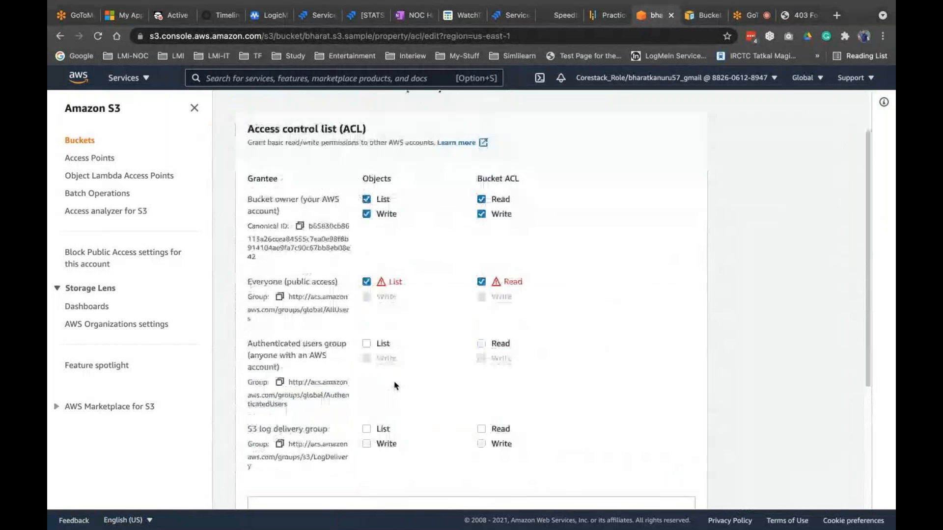
click(366, 312)
click(482, 311)
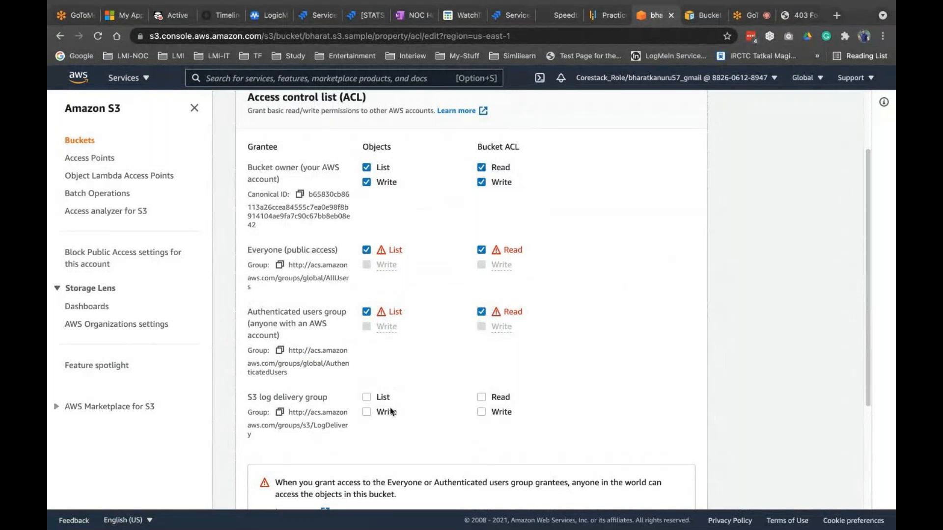
- Grant the S3 log delivery group List on objects and Read on the bucket ACL, acknowledge the effects, and save the access control list
click(368, 398)
click(494, 402)
scroll(449, 425, down, 5)
click(279, 377)
click(663, 496)
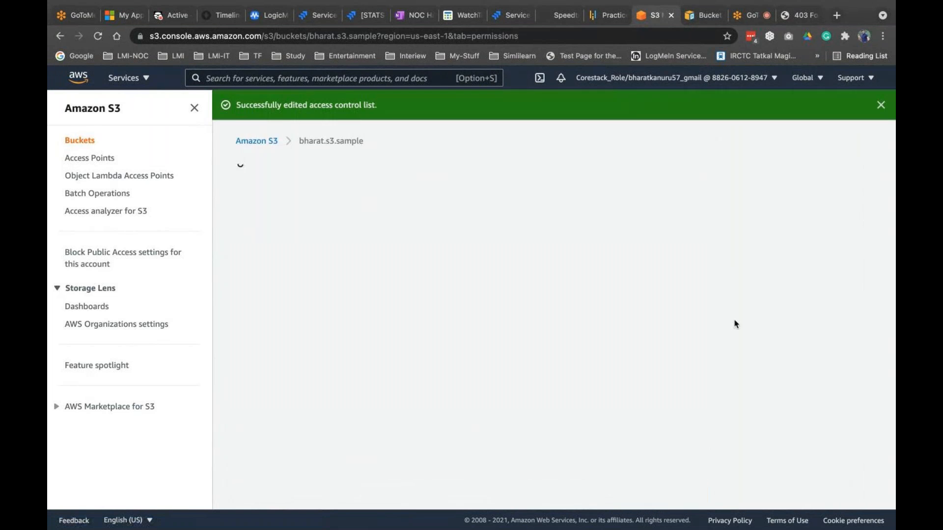
- Reload the static website endpoint to check whether the wider ACL grants make it reachable, and review the grantees in the bucket's access control list
click(785, 17)
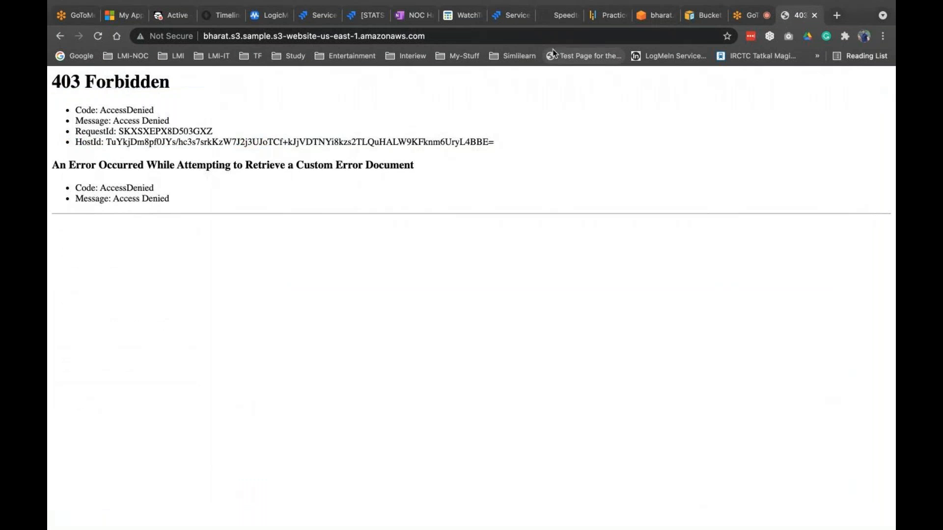
click(98, 37)
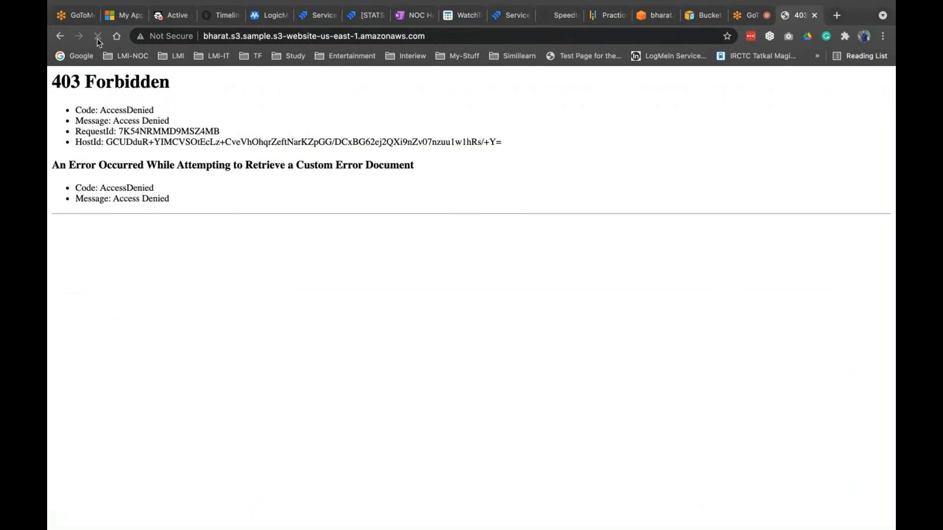
click(661, 17)
scroll(428, 307, down, 10)
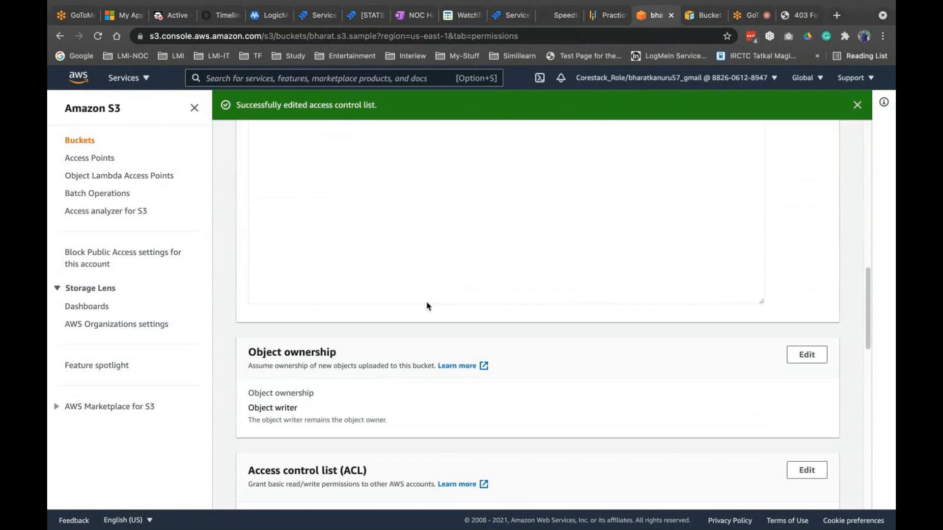
scroll(428, 306, down, 8)
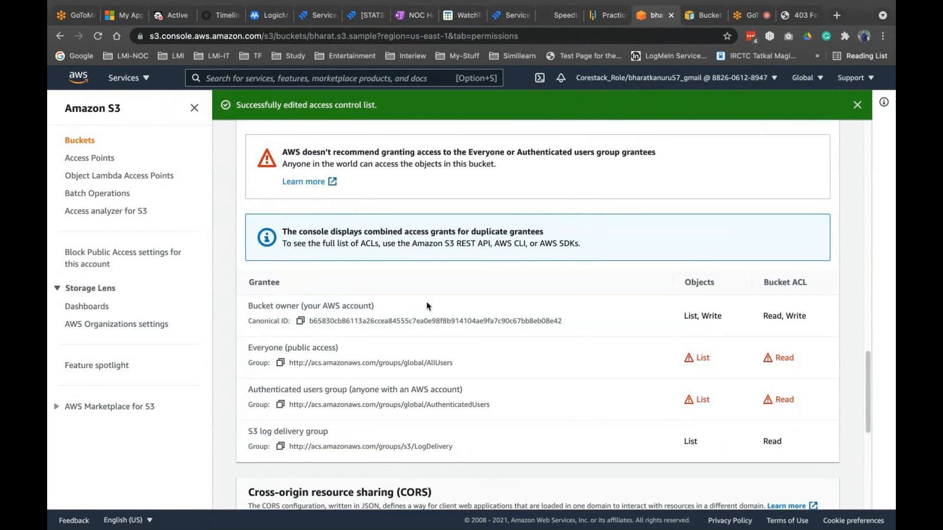
scroll(427, 306, down, 2)
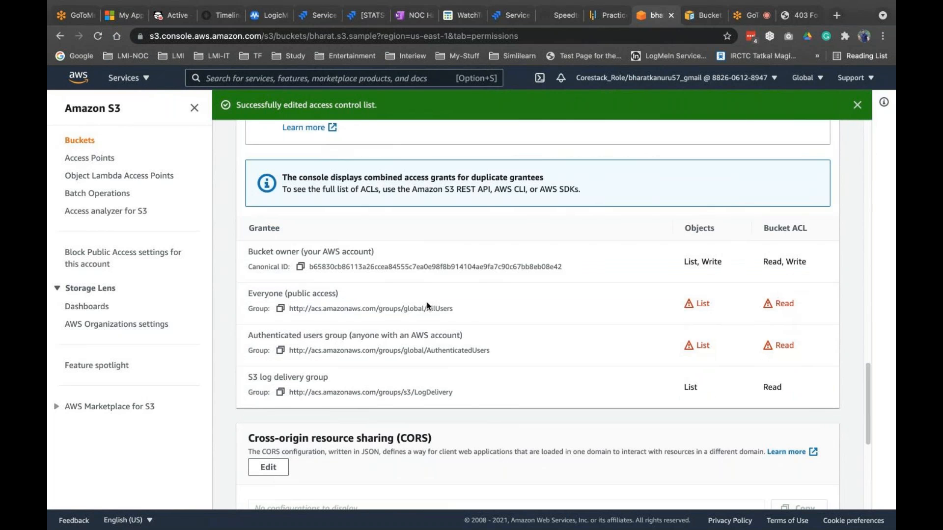
scroll(427, 306, down, 1)
scroll(427, 302, down, 3)
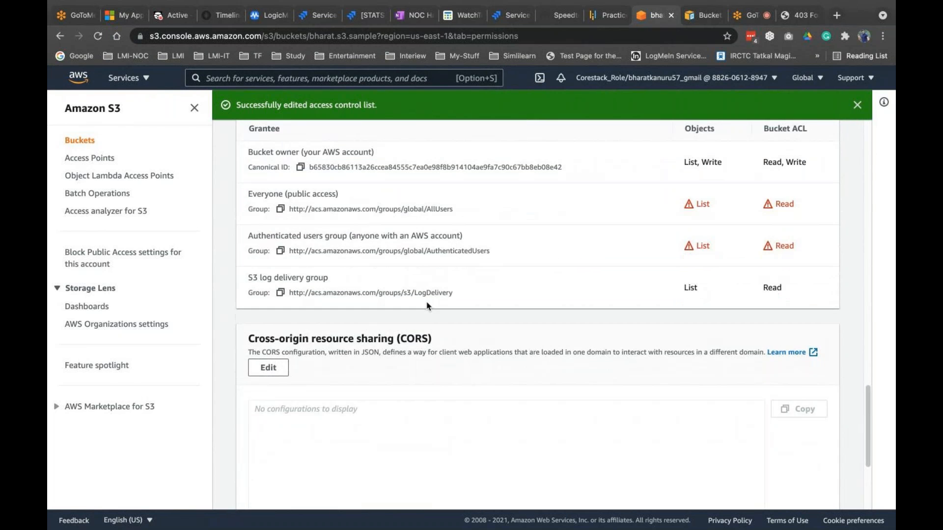
scroll(427, 302, up, 7)
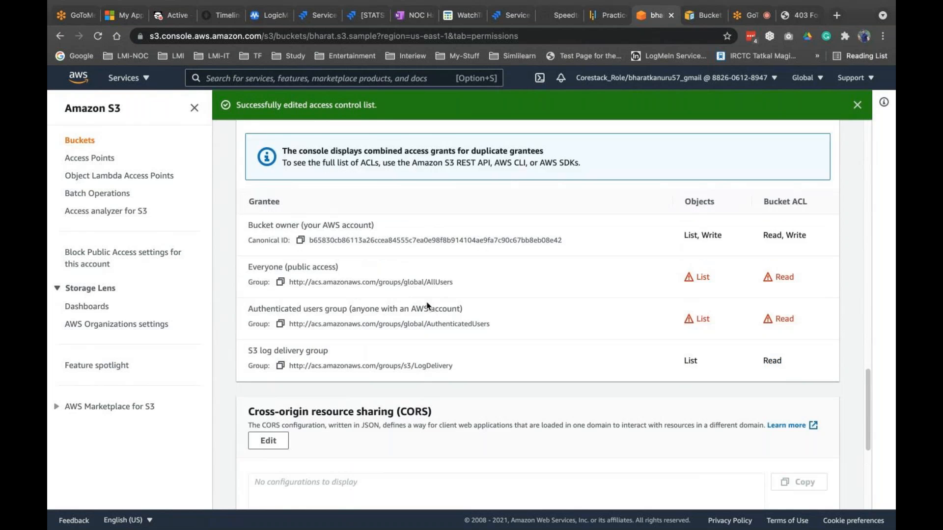
click(808, 158)
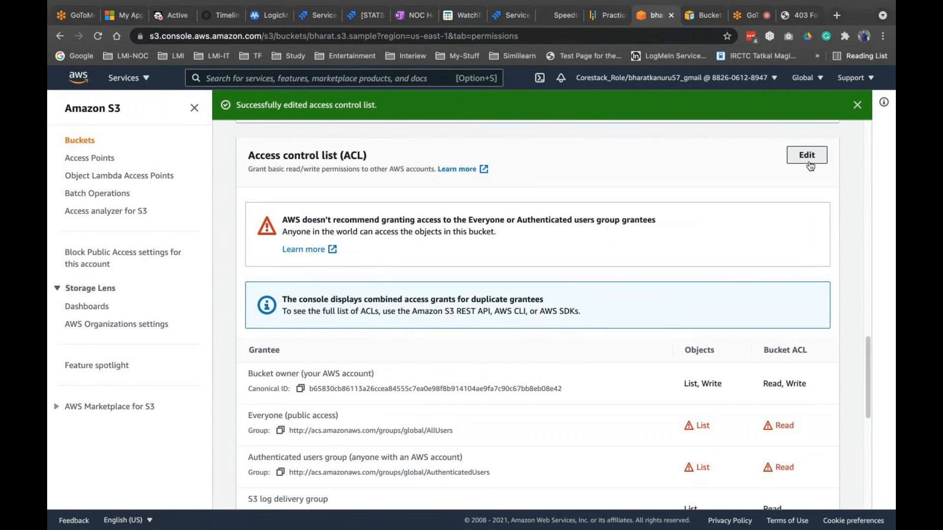
scroll(415, 282, down, 4)
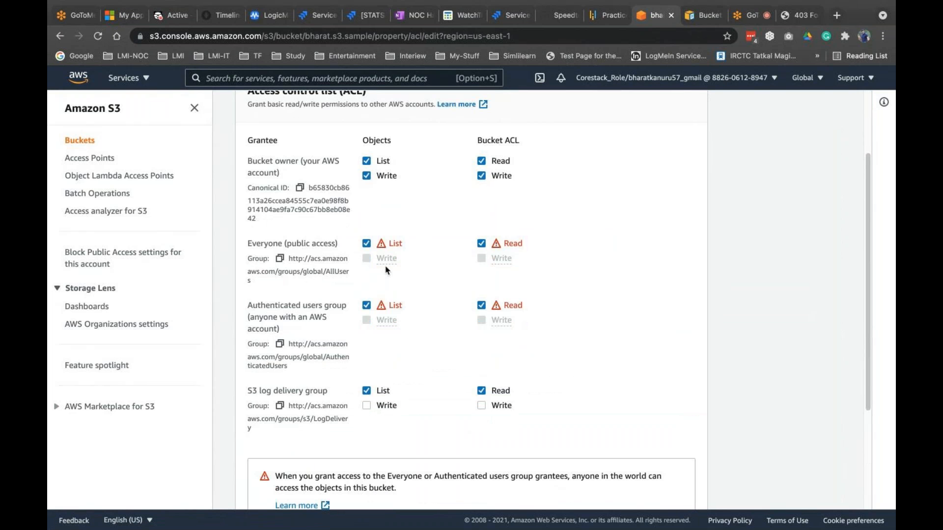
scroll(364, 301, down, 3)
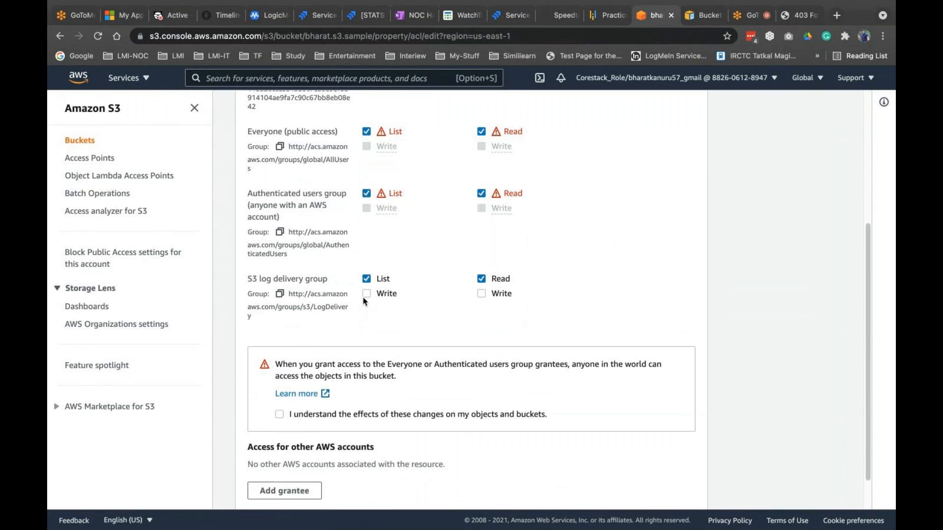
scroll(365, 300, down, 2)
click(367, 252)
click(482, 252)
scroll(432, 271, up, 3)
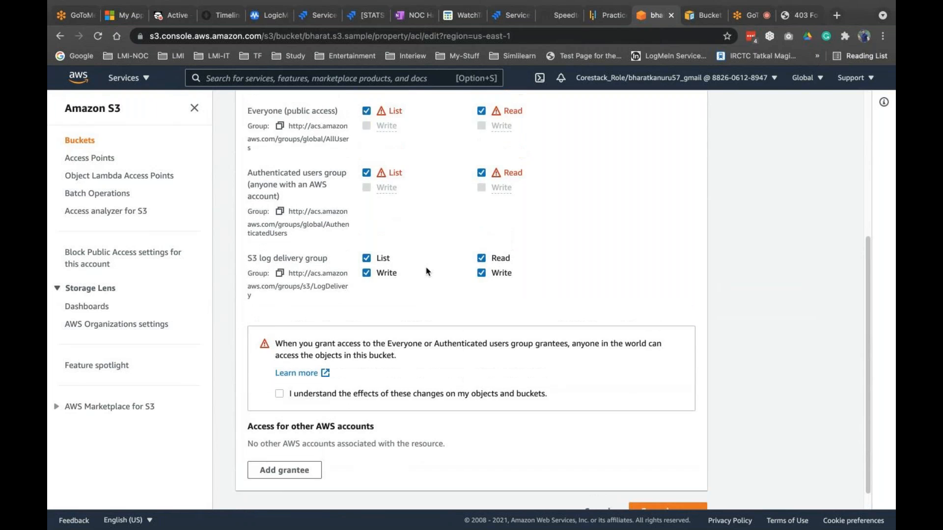
scroll(427, 271, up, 3)
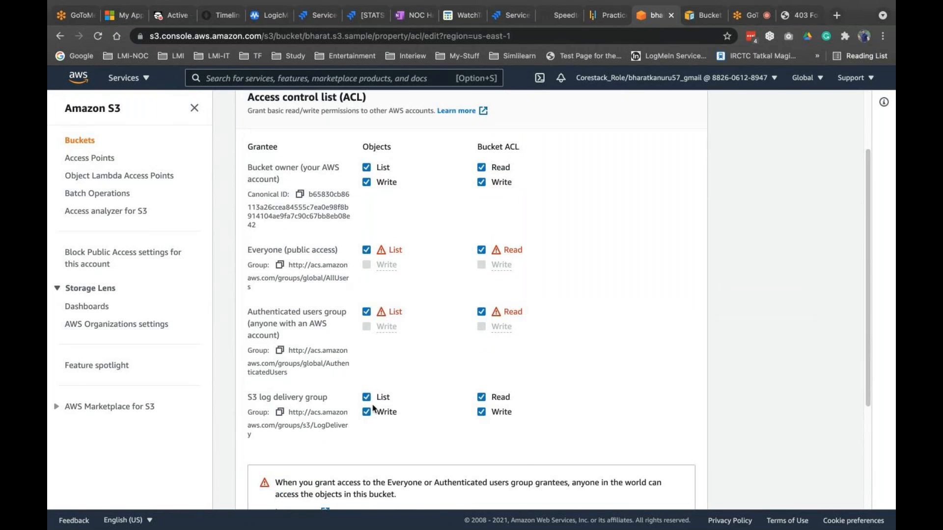
scroll(376, 410, down, 6)
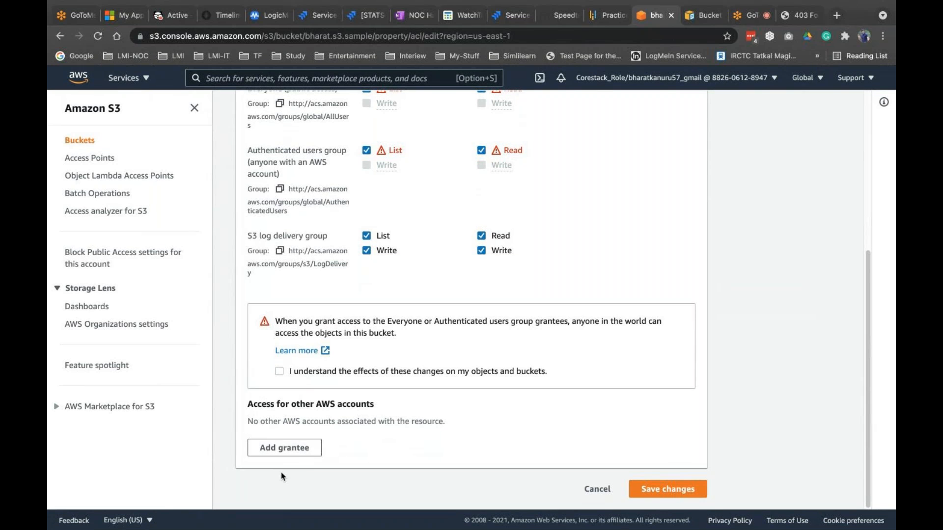
scroll(323, 427, up, 6)
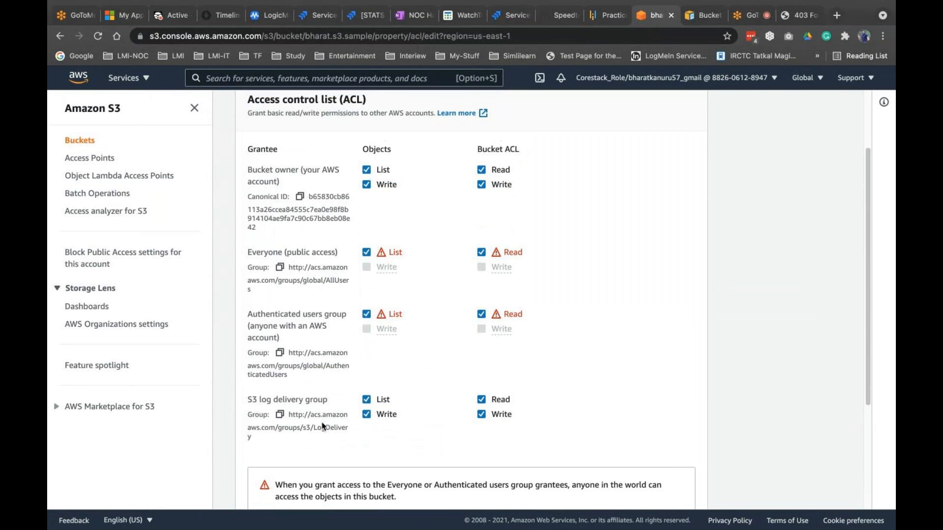
scroll(399, 249, up, 1)
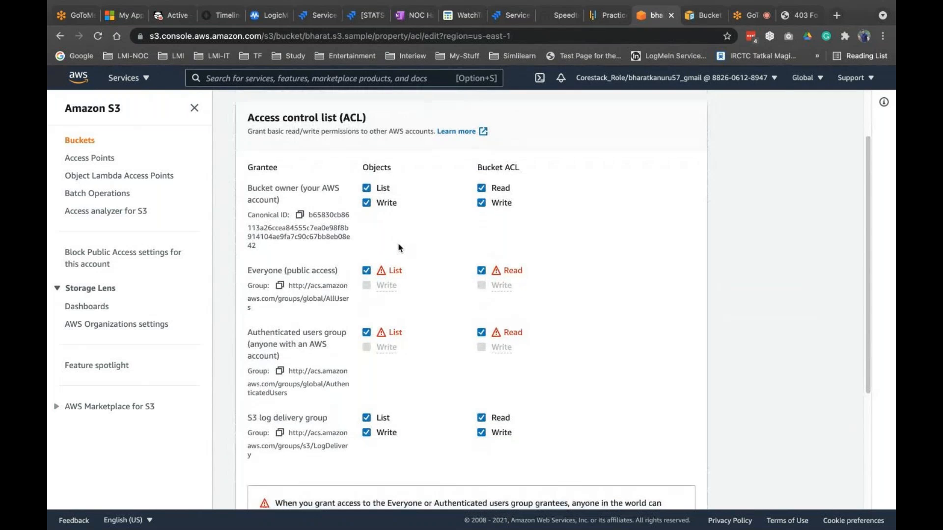
scroll(399, 247, down, 5)
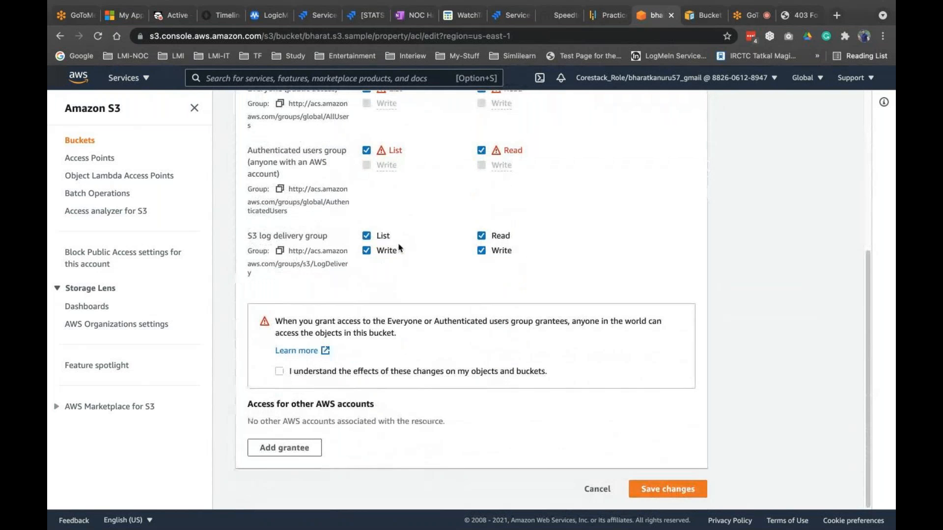
click(599, 490)
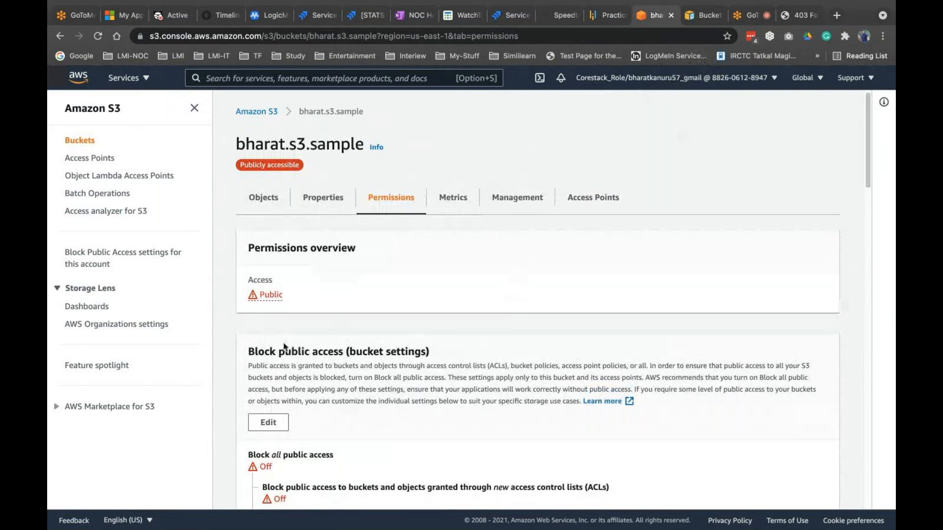
- Examine the bucket's permission settings, comparing the ACL grants for each grantee with the object ownership and CORS configuration
scroll(284, 344, down, 1)
scroll(284, 344, down, 15)
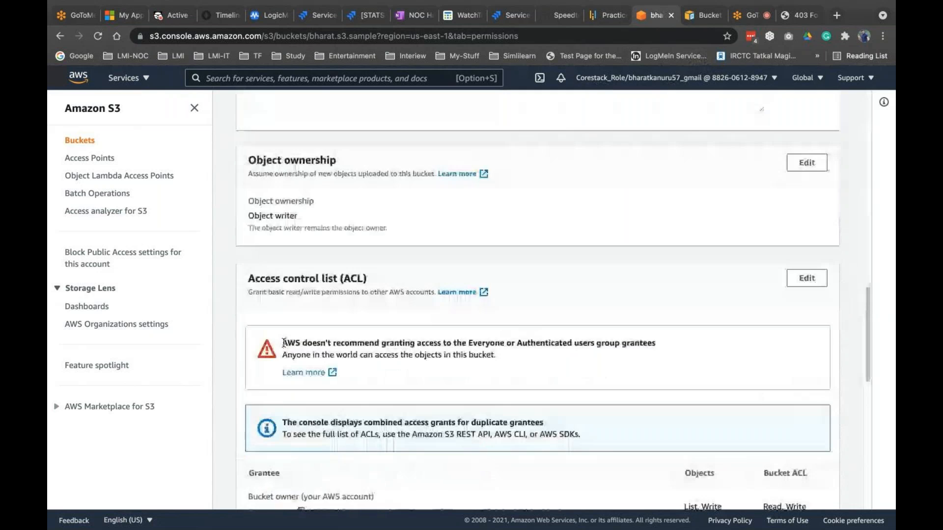
scroll(283, 344, down, 10)
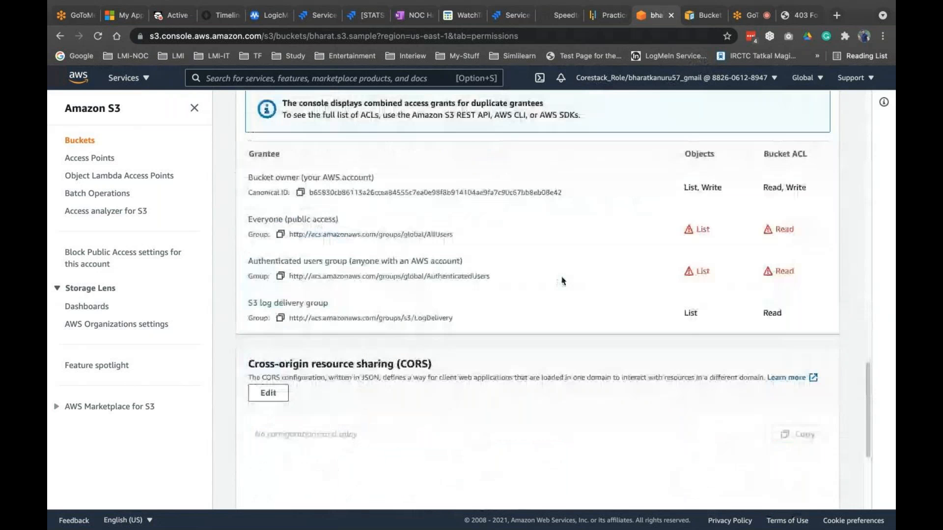
scroll(443, 292, down, 3)
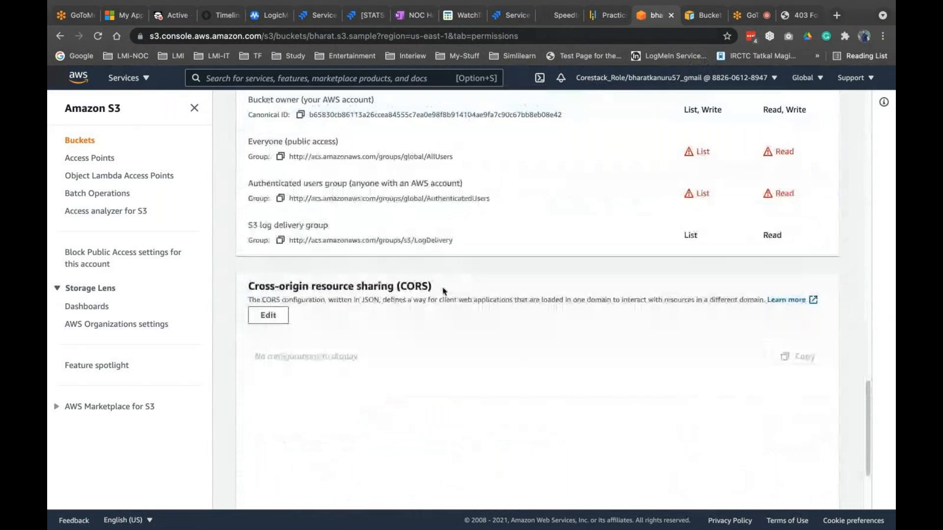
scroll(443, 291, up, 19)
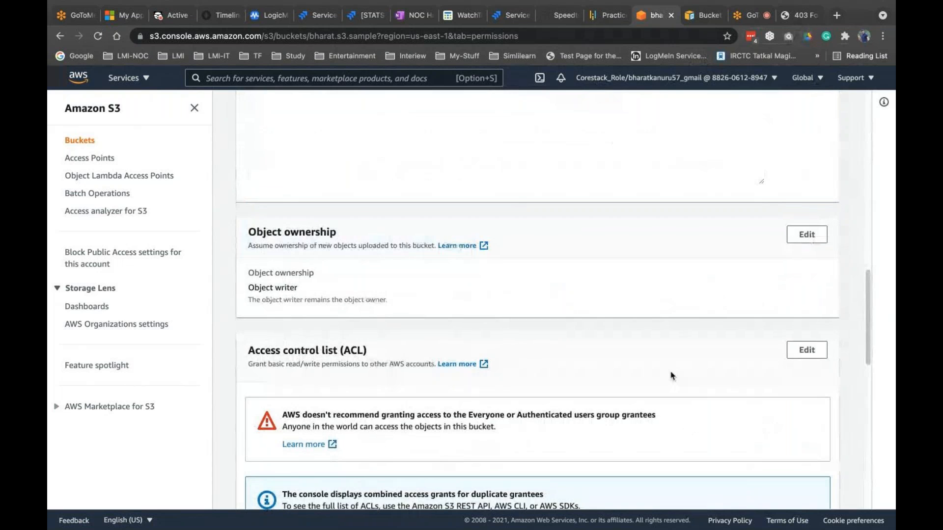
scroll(672, 375, down, 13)
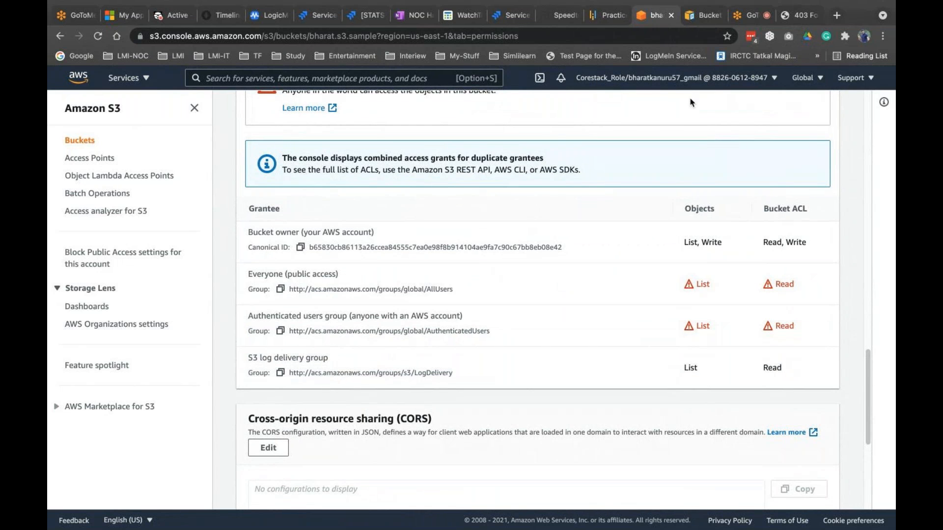
scroll(576, 322, down, 2)
scroll(576, 322, down, 4)
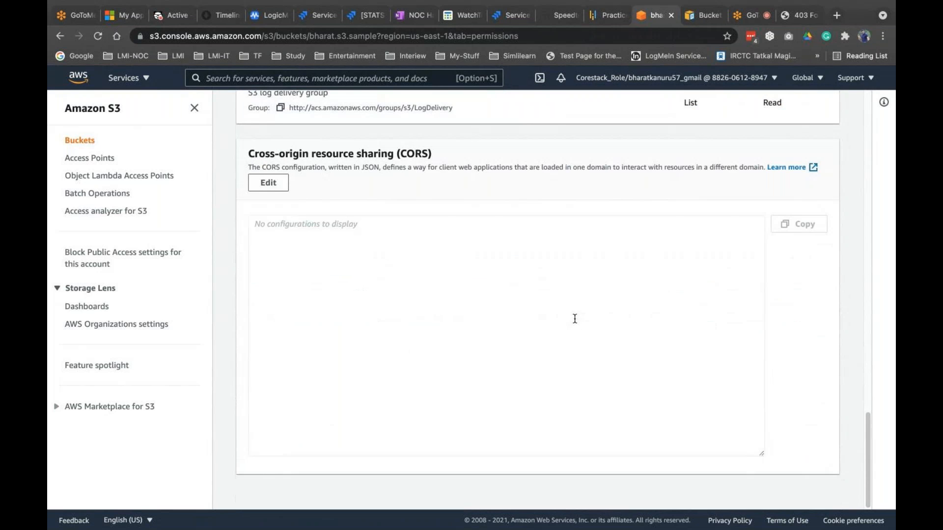
scroll(576, 323, up, 5)
scroll(576, 323, up, 1)
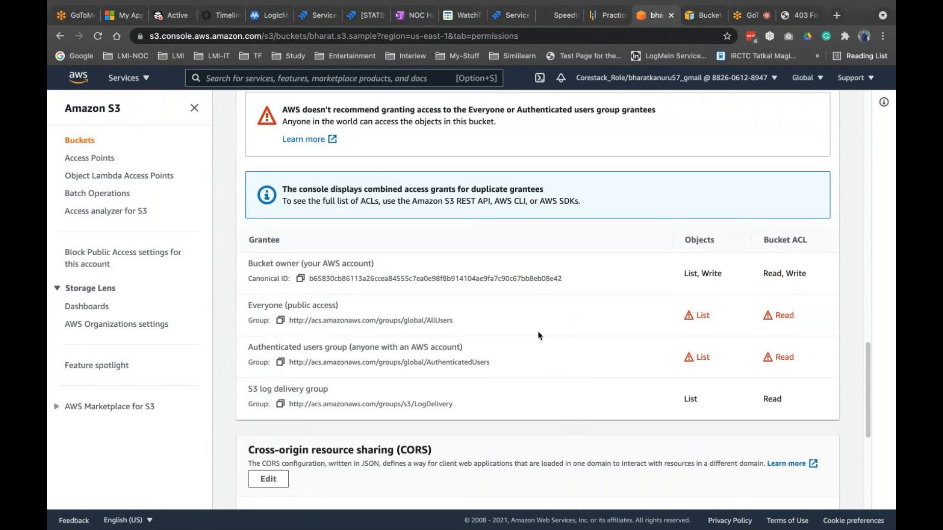
scroll(540, 335, up, 6)
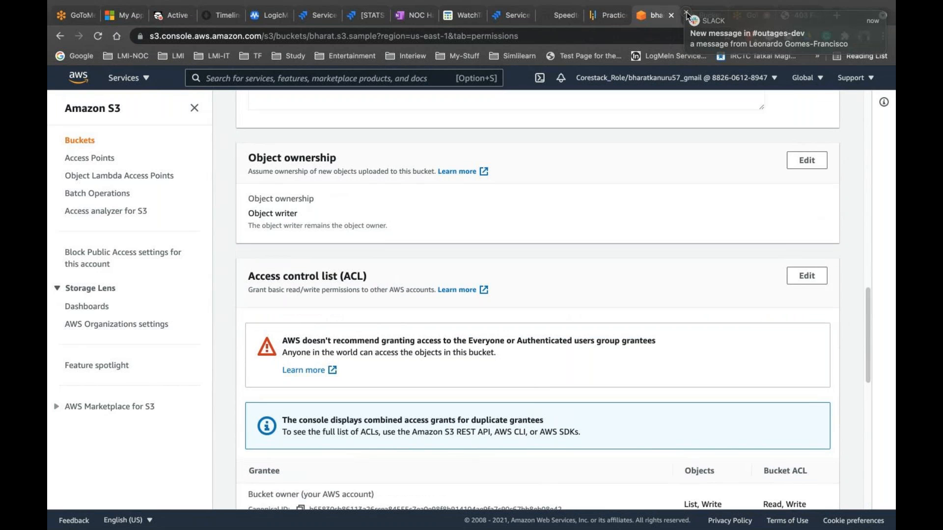
scroll(526, 350, down, 5)
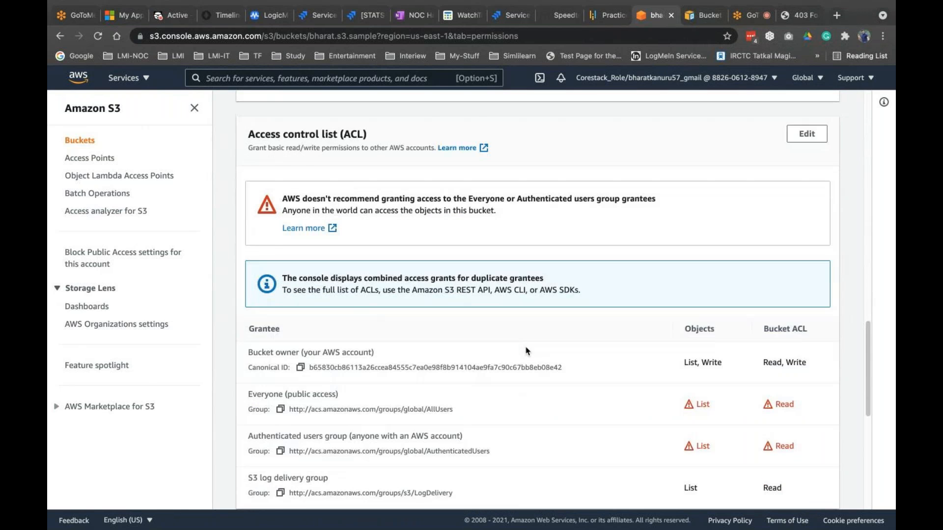
scroll(526, 350, up, 1)
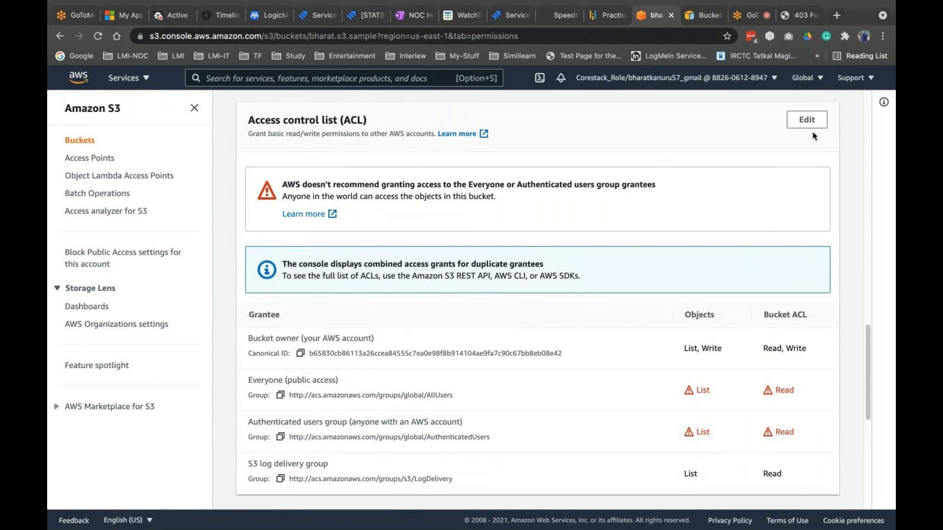
- Edit the bucket's access control list, removing List on objects and Read on the bucket ACL from Everyone and the Authenticated users group
click(806, 120)
click(366, 341)
click(481, 341)
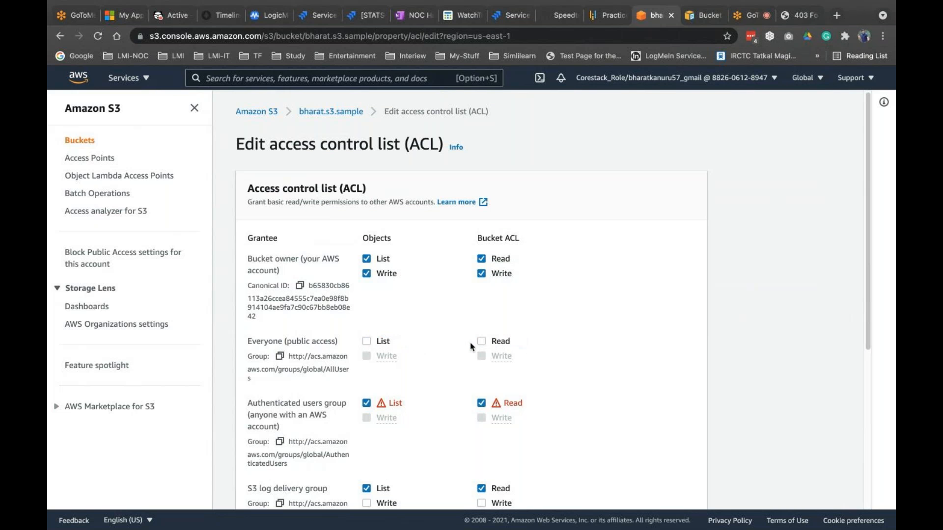
click(366, 403)
click(482, 402)
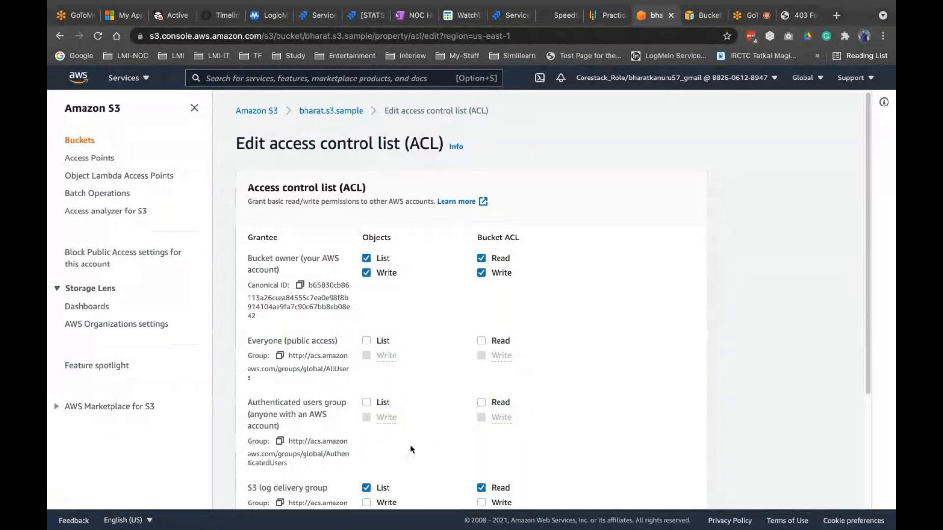
- Remove the S3 log delivery group's List on objects and Read on the bucket ACL, and save the access control list
scroll(411, 448, down, 3)
click(366, 378)
click(482, 379)
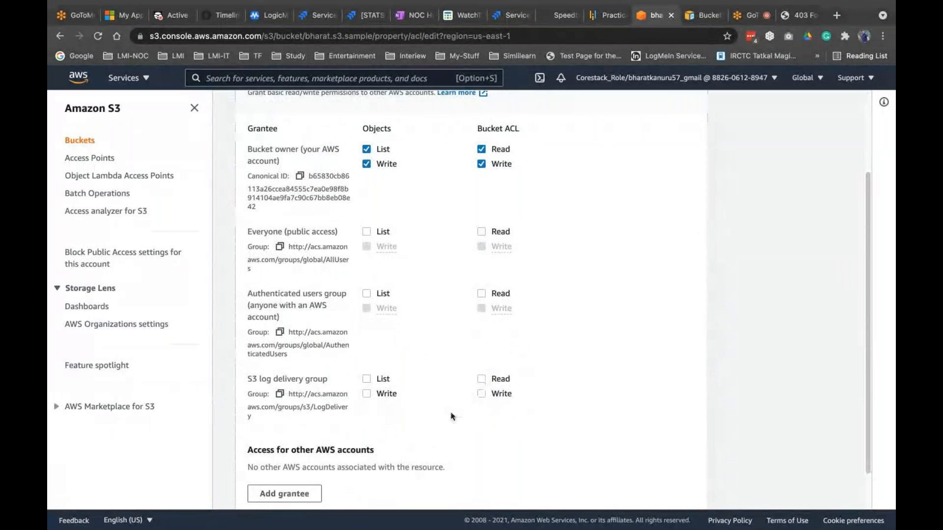
scroll(448, 415, down, 1)
click(667, 489)
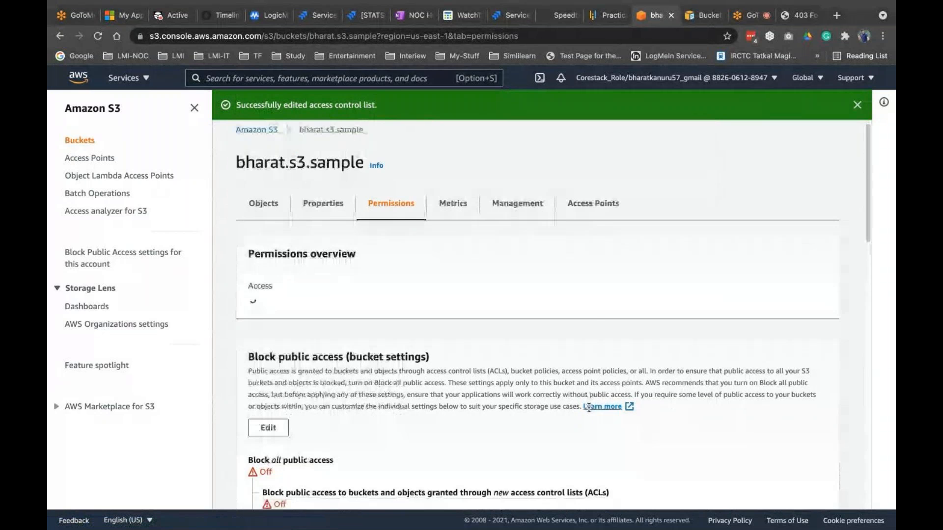
- Close the old bucket policy examples page, start editing the bucket's policy, and open the AWS policy examples
scroll(589, 408, down, 10)
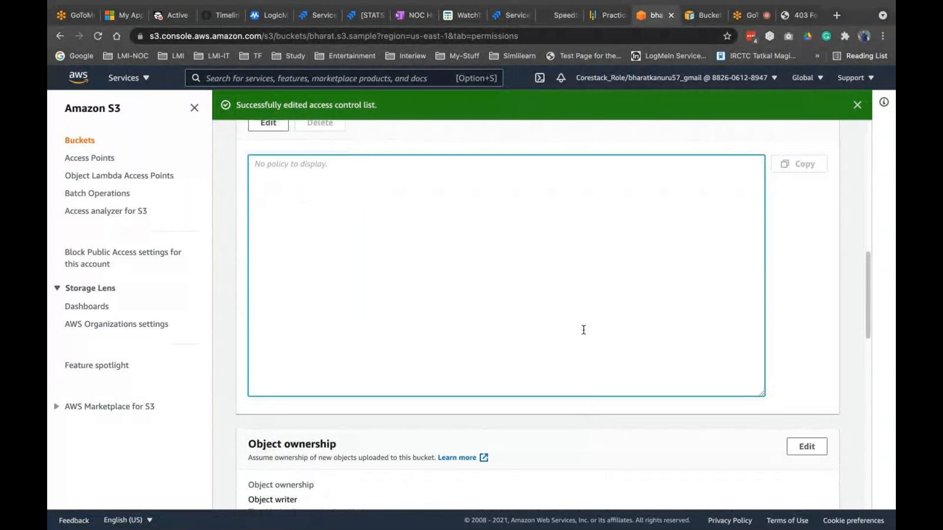
scroll(583, 329, up, 2)
click(710, 19)
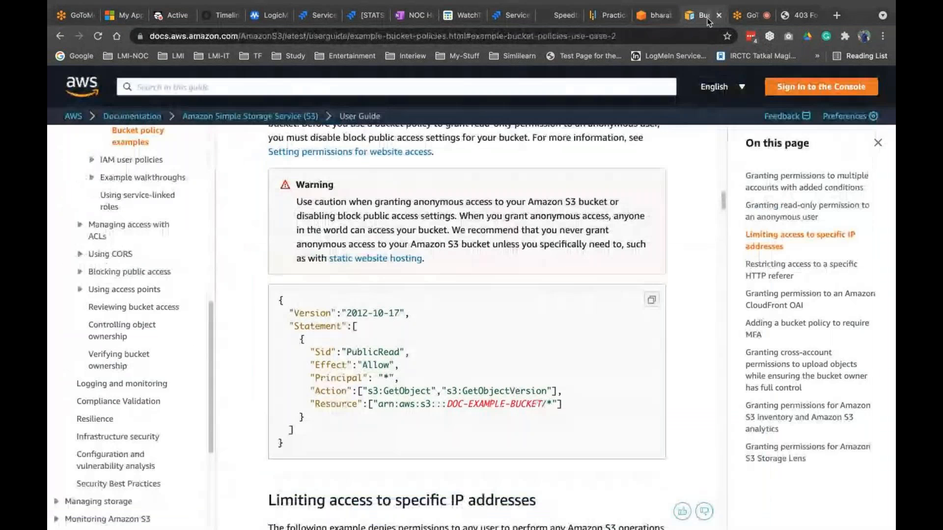
click(719, 15)
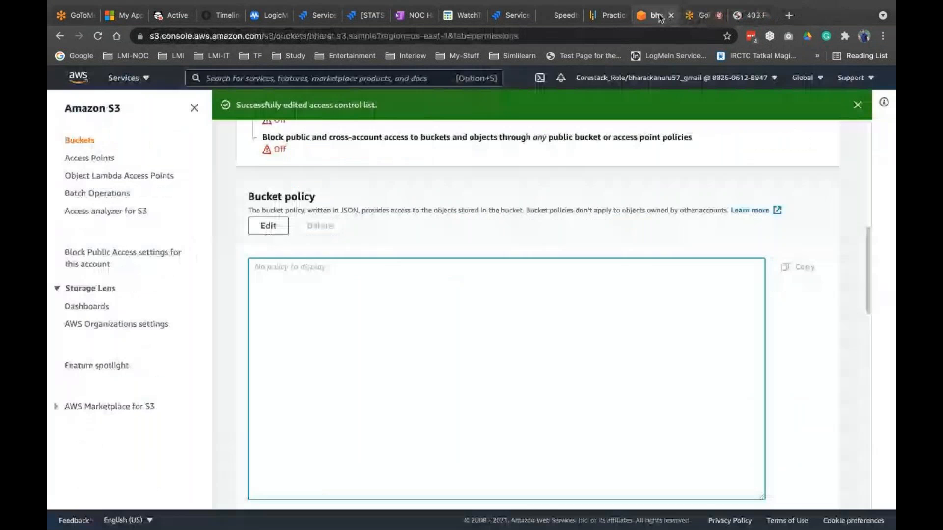
click(268, 226)
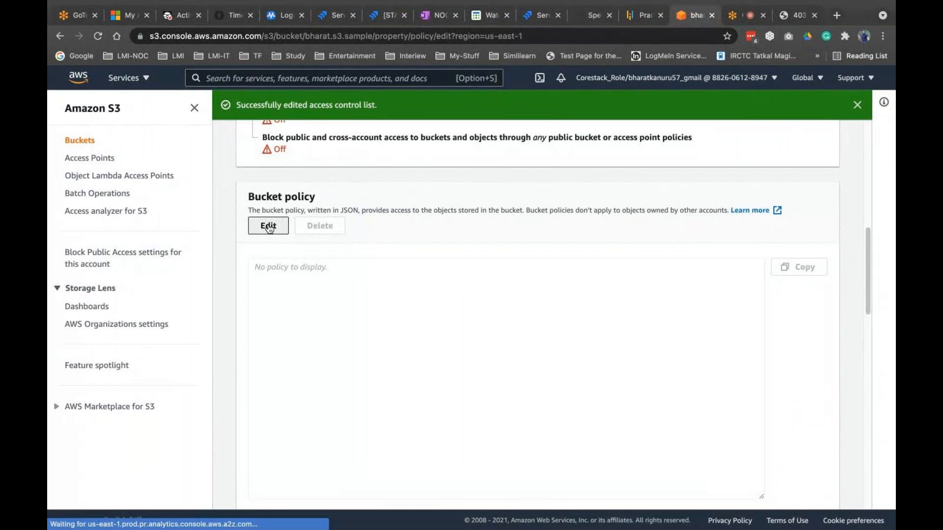
click(270, 227)
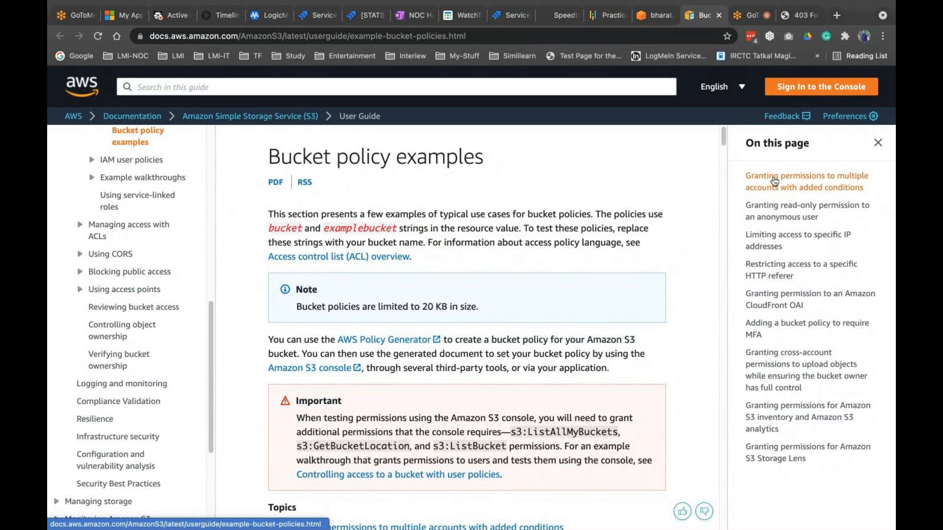
- Find the example policy granting read-only permission to an anonymous user in the AWS documentation and copy its JSON
click(822, 181)
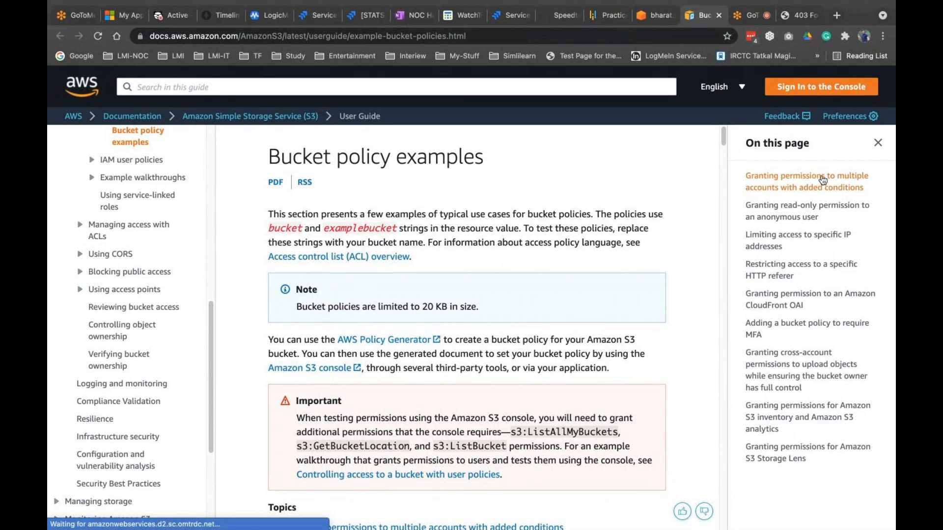
scroll(678, 393, down, 3)
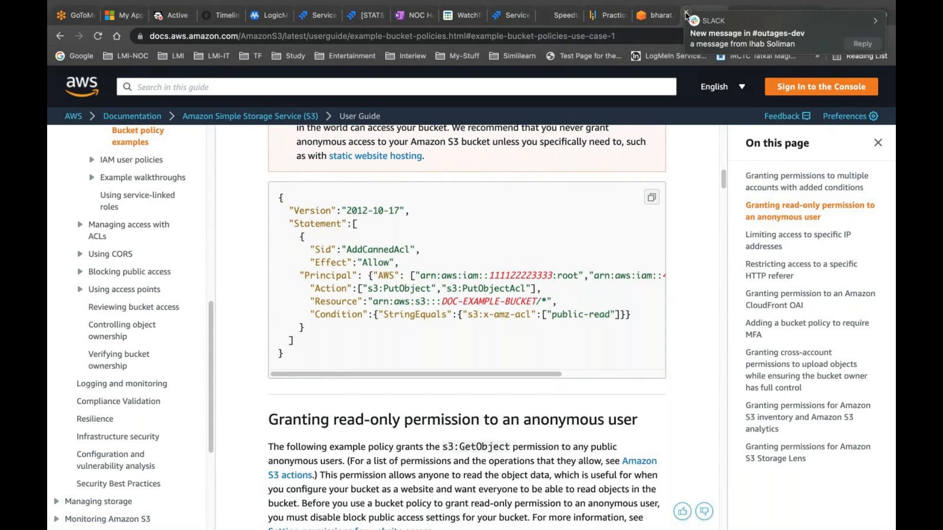
click(783, 210)
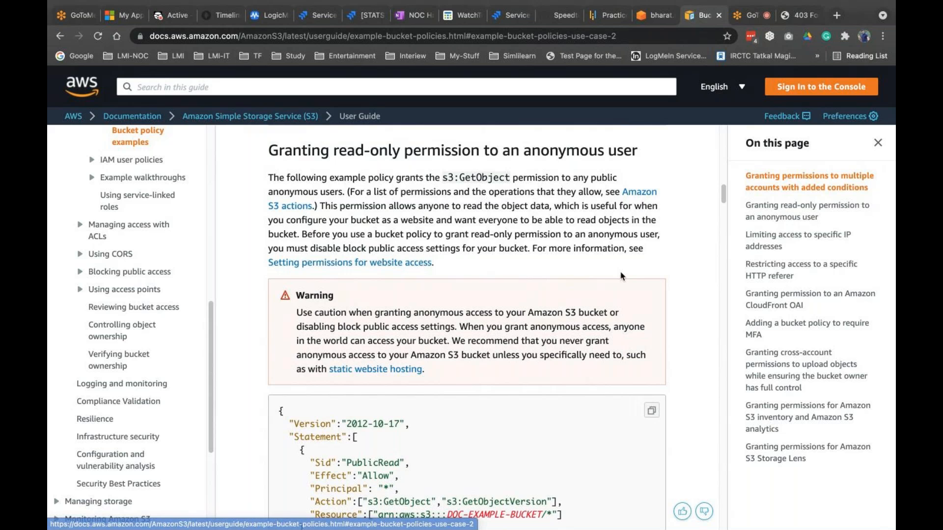
scroll(614, 287, down, 3)
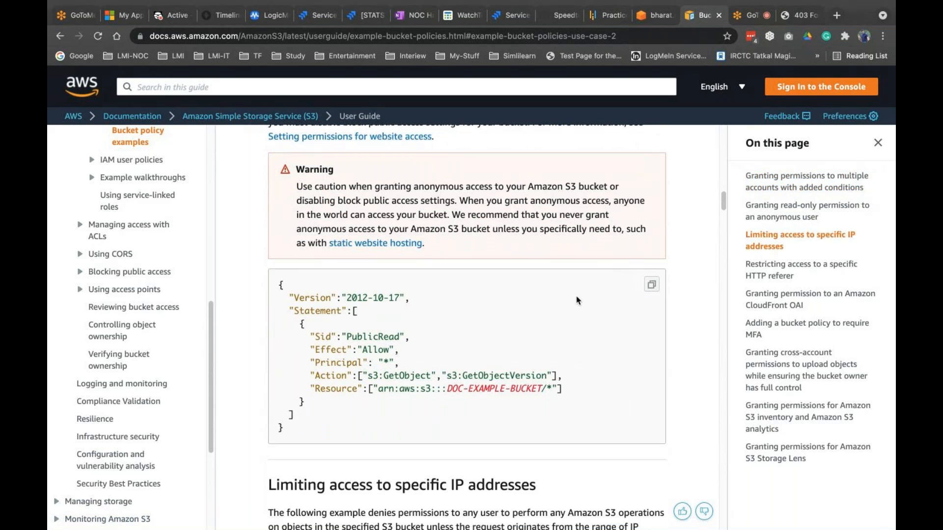
click(653, 286)
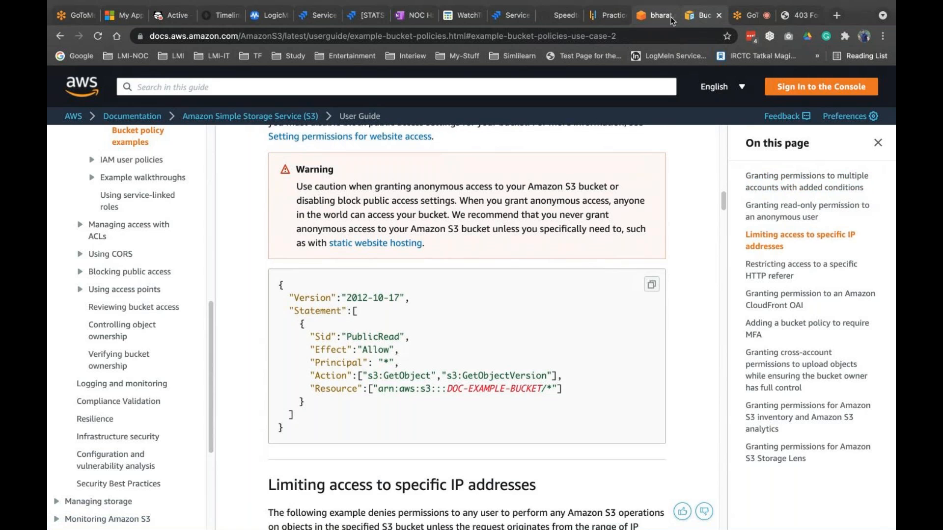
- Paste the copied PublicRead example JSON into the empty policy editor of the bucket
click(653, 16)
click(358, 347)
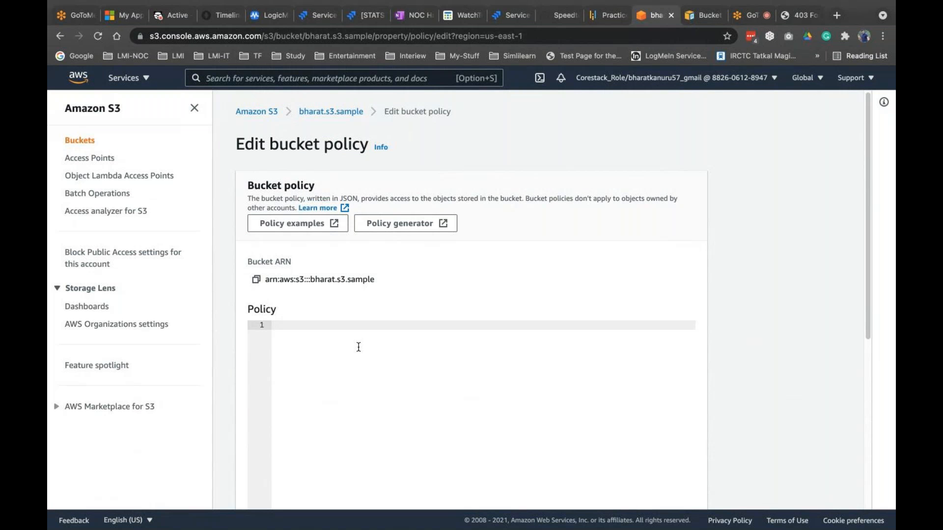
key(super+v)
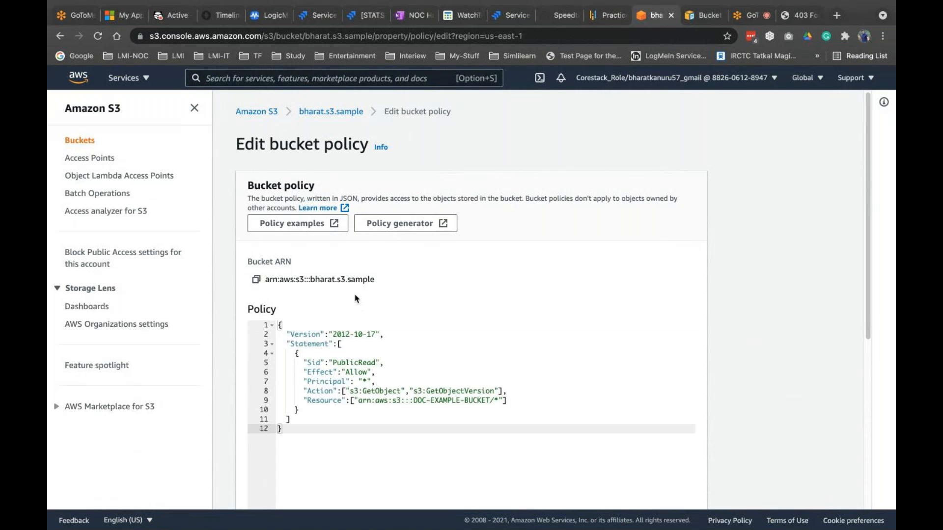
- Replace the placeholder arn:aws:s3:::DOC-EXAMPLE-BUCKET in the Resource line with the bucket's own ARN, keeping /*, and save the policy
click(256, 280)
drag(358, 400, 300, 410)
drag(495, 407, 492, 401)
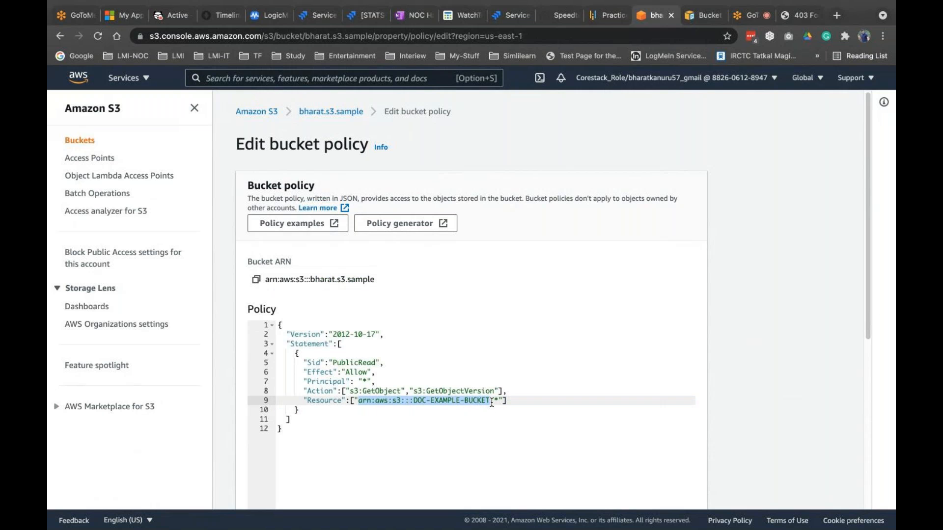
key(super+v)
scroll(487, 440, down, 3)
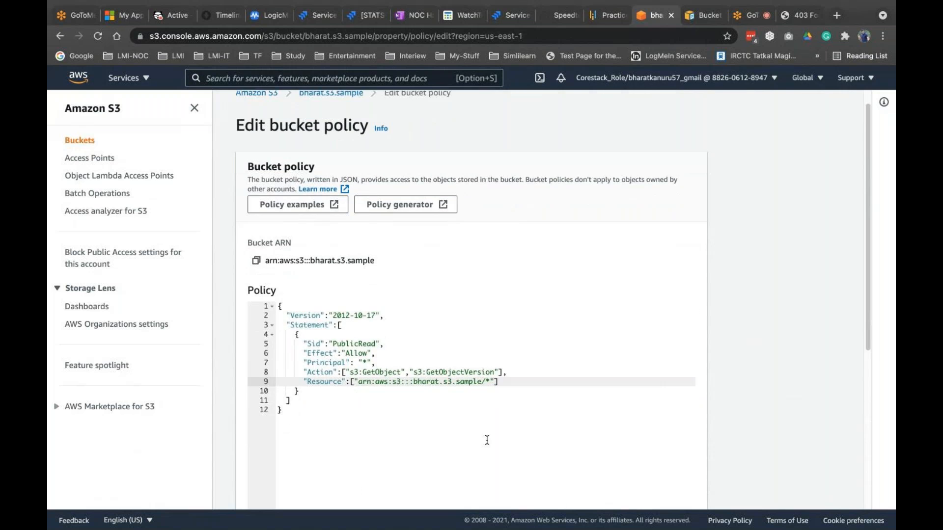
scroll(486, 440, down, 3)
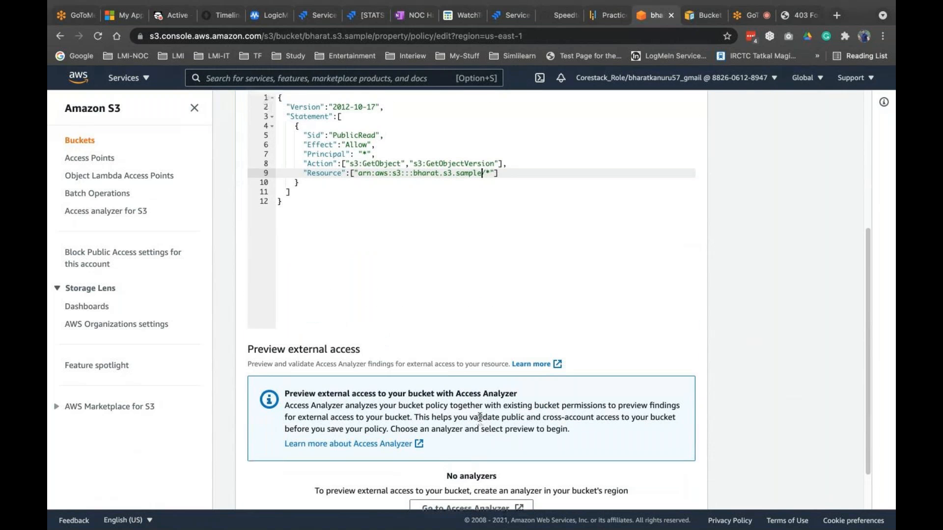
scroll(480, 418, down, 2)
click(674, 488)
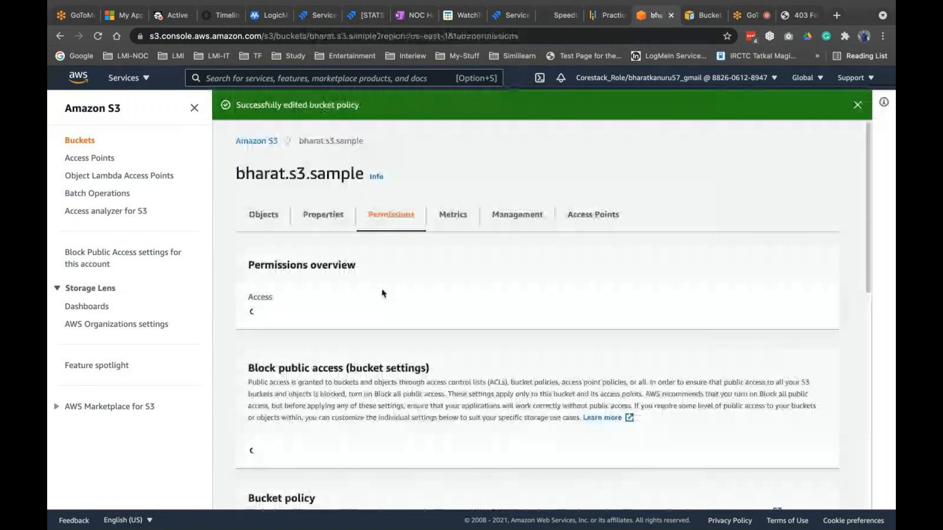
- Review the saved bucket policy in the permissions and reload the static website endpoint to check public access
scroll(428, 356, down, 4)
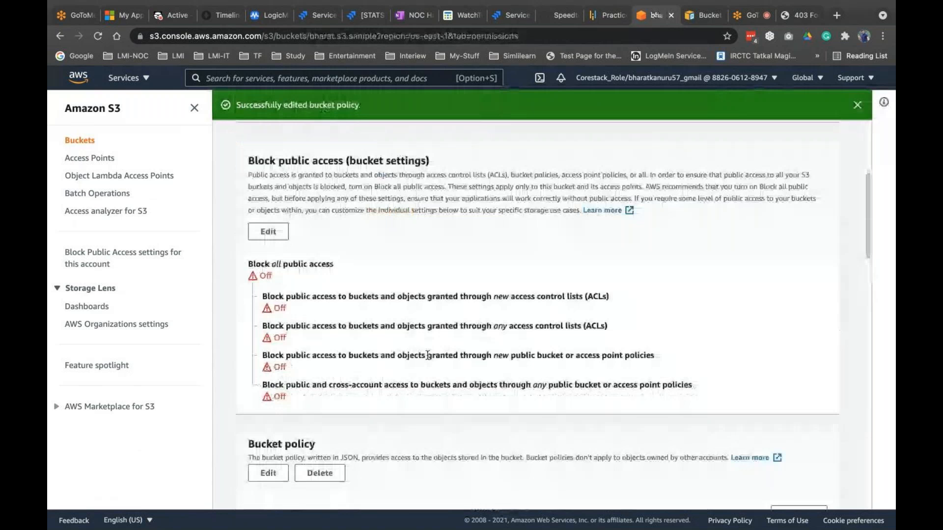
scroll(427, 355, up, 4)
scroll(402, 339, down, 10)
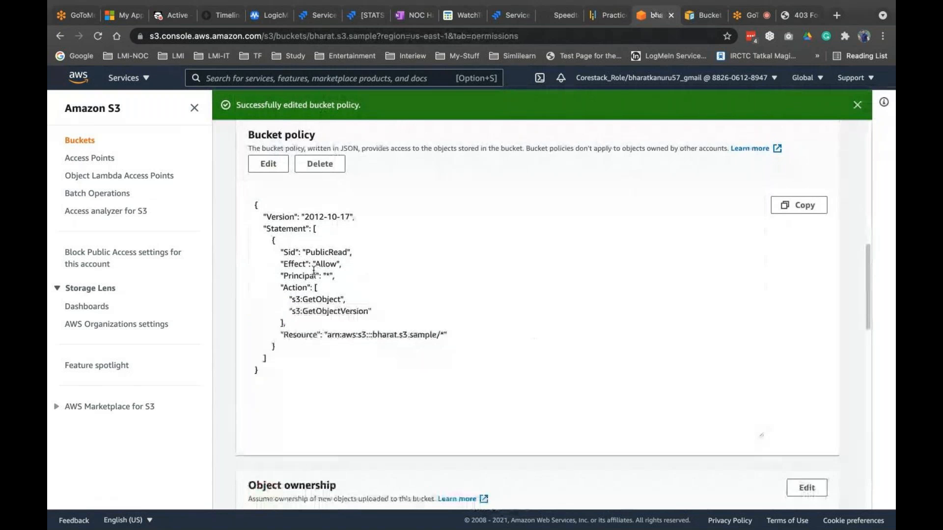
scroll(759, 403, down, 1)
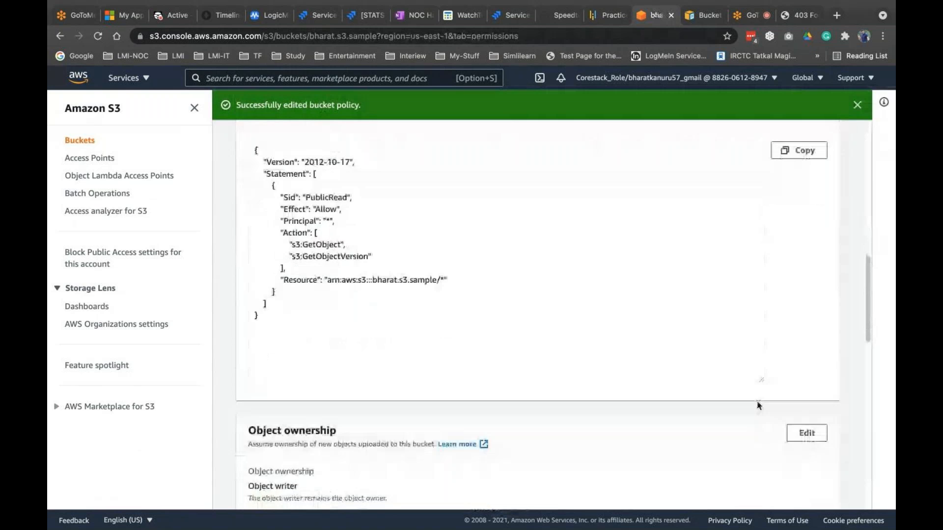
click(791, 15)
click(98, 36)
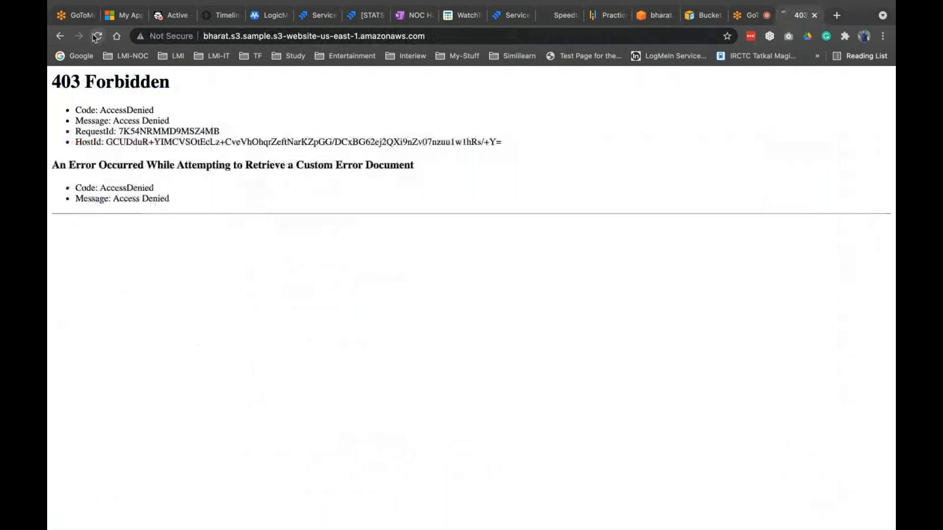
- Add a nonexistent page path to the website endpoint address and load it to test the custom error document
click(441, 37)
double_click(441, 37)
click(443, 37)
double_click(444, 37)
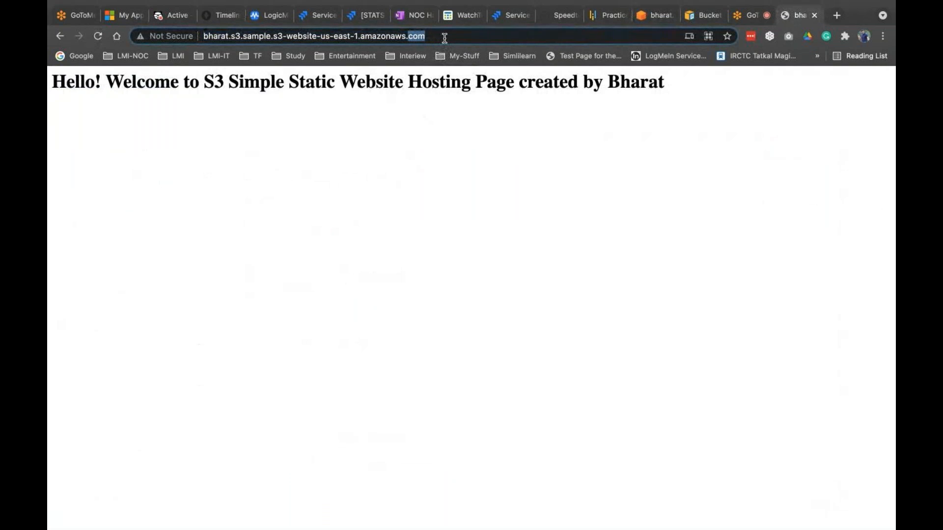
click(444, 37)
click(445, 38)
text(/)
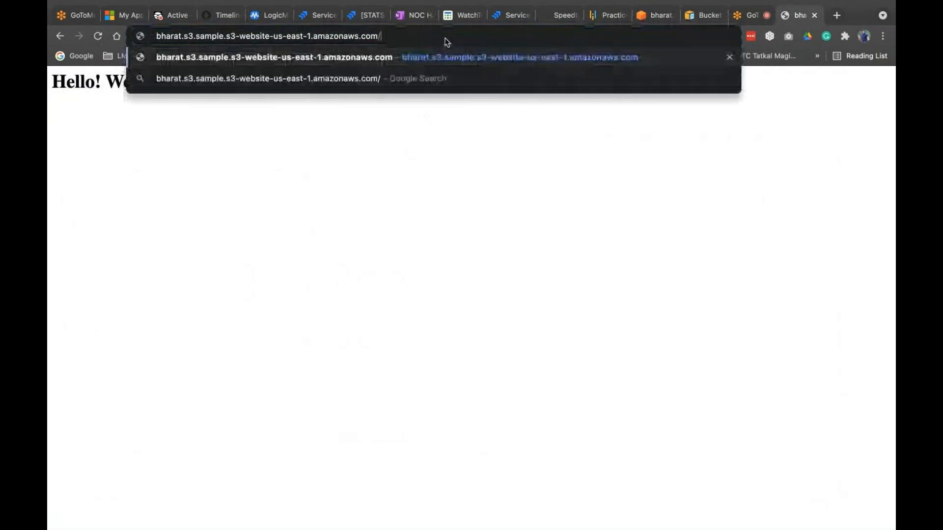
text(bharat)
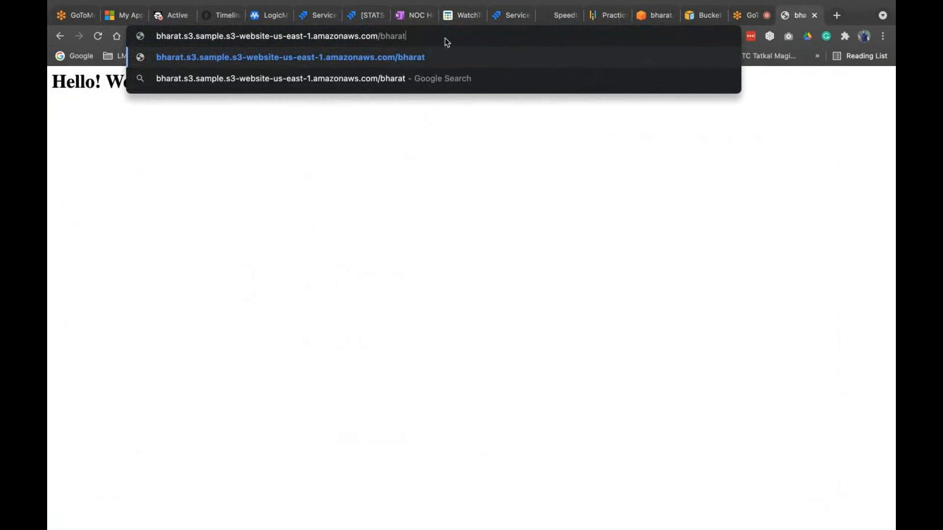
key(Return)
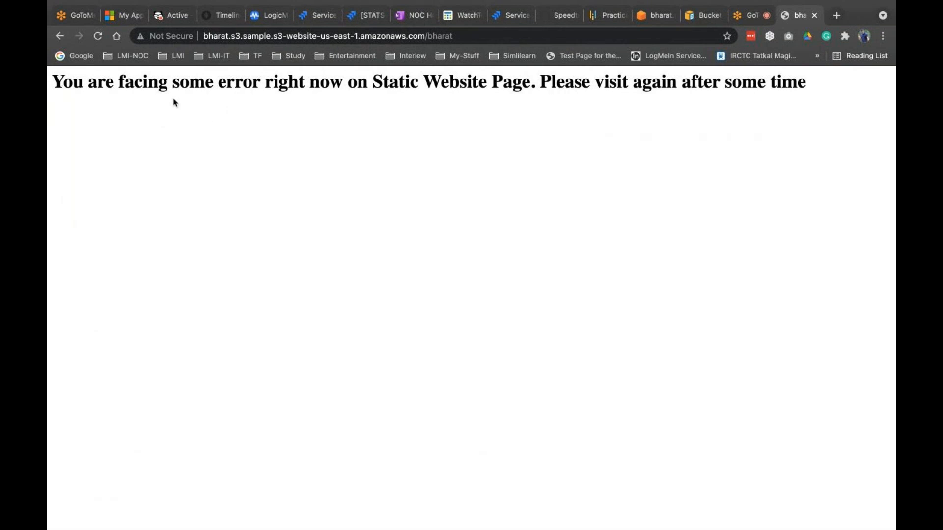
- Remove the extra path from the address and load the website's home page again
click(494, 37)
click(478, 38)
double_click(432, 36)
key(BackSpace)
key(BackSpace)
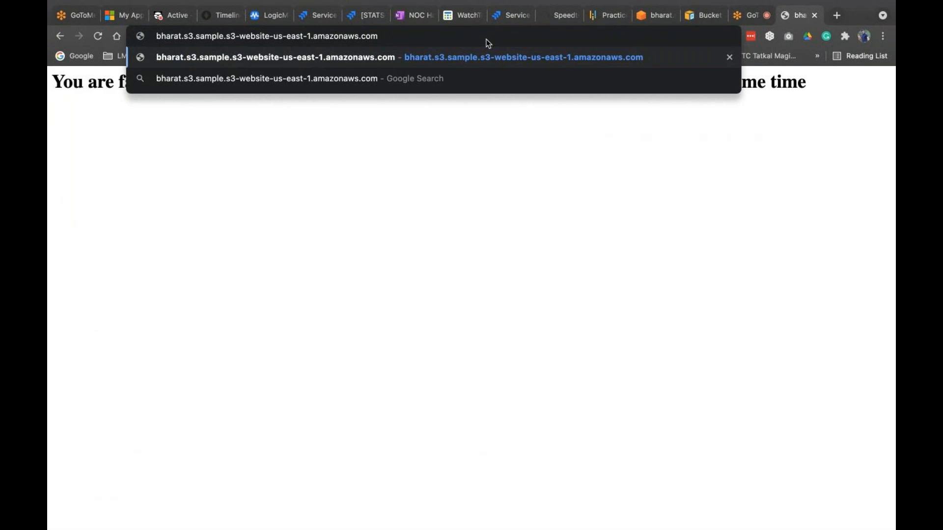
key(Return)
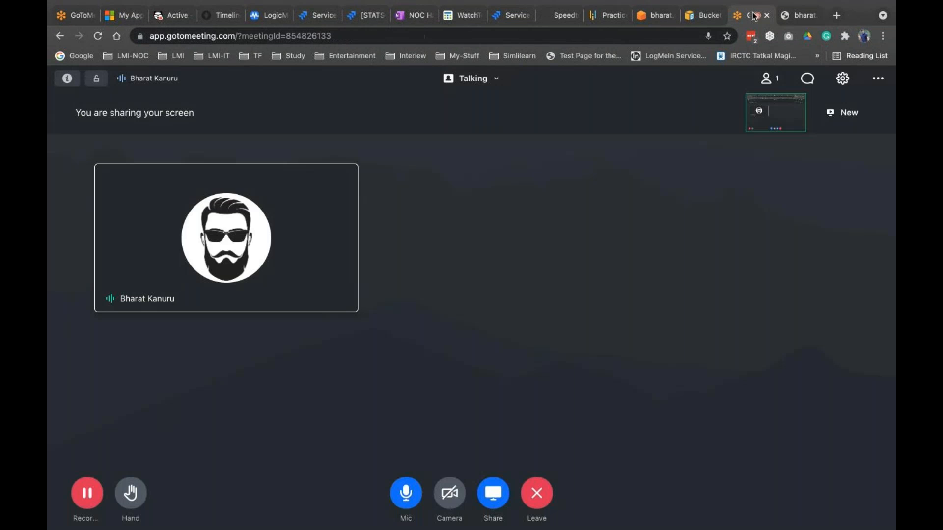
- Look through the other bucket policy examples in the AWS documentation, such as limiting access to specific IP addresses
click(750, 15)
click(709, 19)
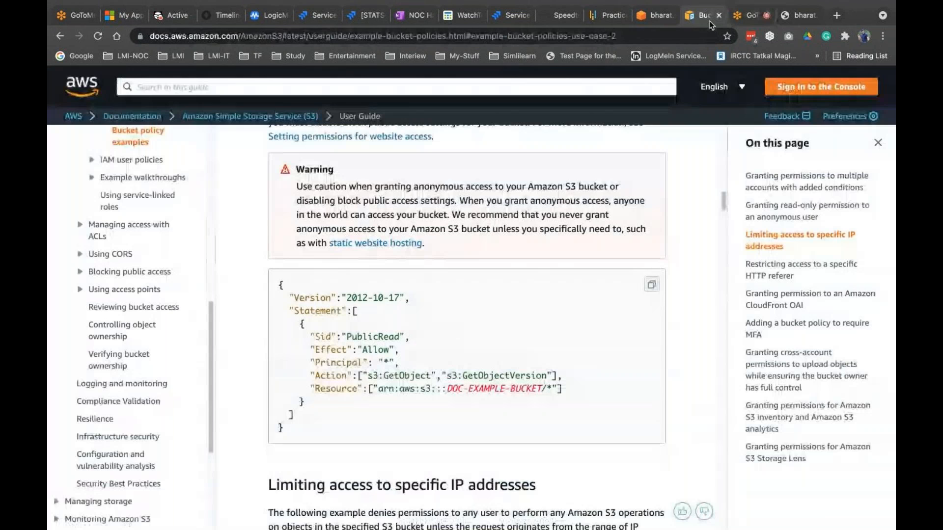
scroll(542, 332, down, 10)
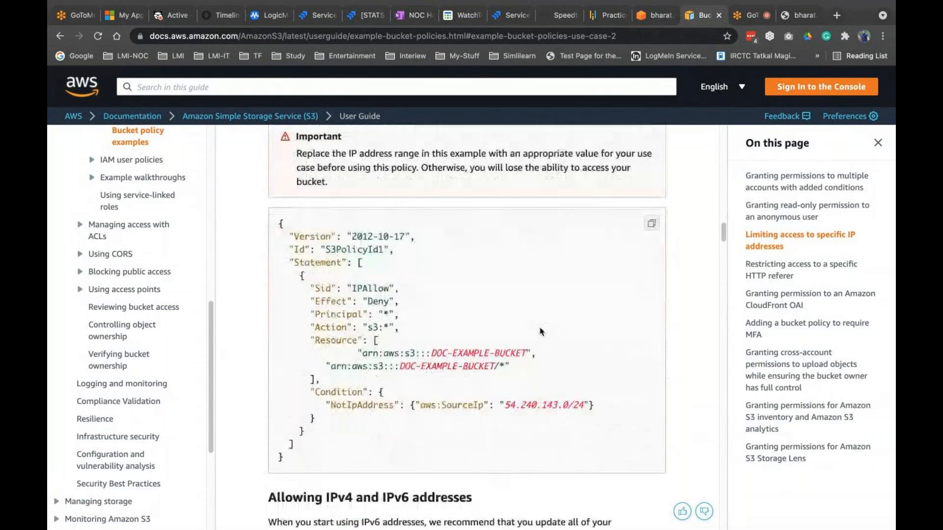
scroll(542, 332, up, 12)
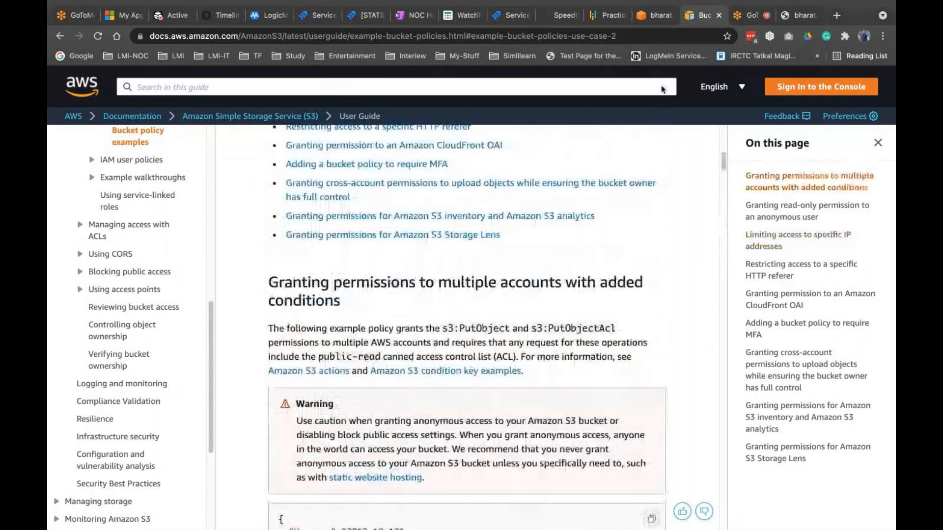
- Delete the bucket policy, confirming the deletion with the word delete
click(659, 20)
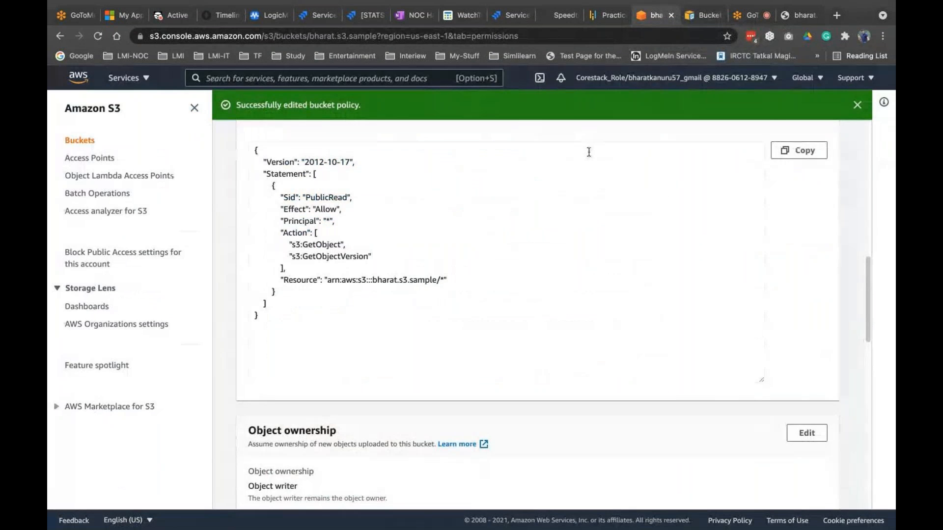
scroll(639, 197, up, 2)
scroll(691, 197, up, 1)
click(331, 208)
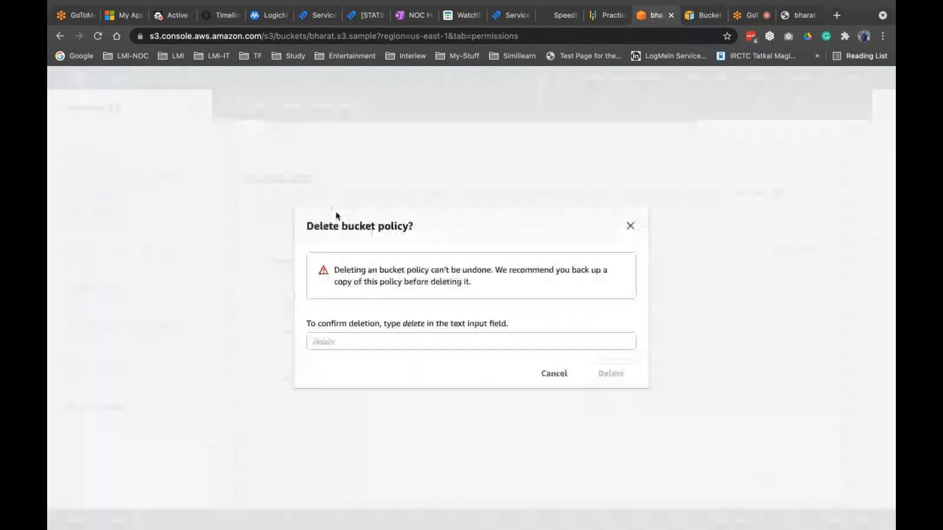
click(487, 337)
text(delete)
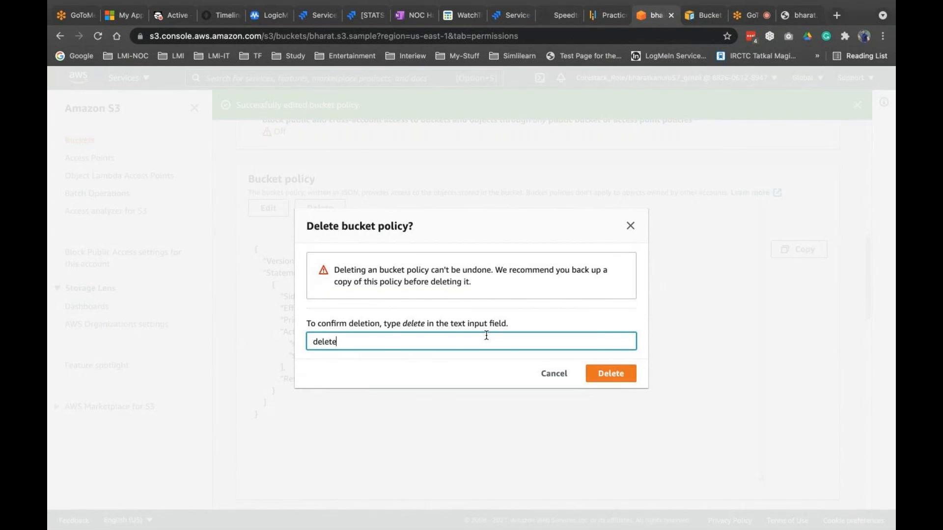
click(618, 376)
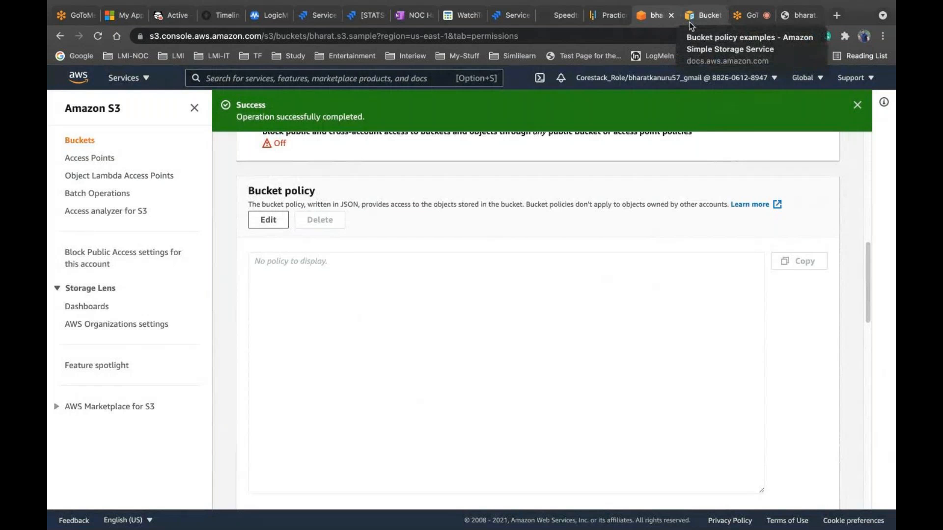
- Close the bucket policy examples documentation and return to the S3 bucket's permissions page
click(717, 17)
click(718, 15)
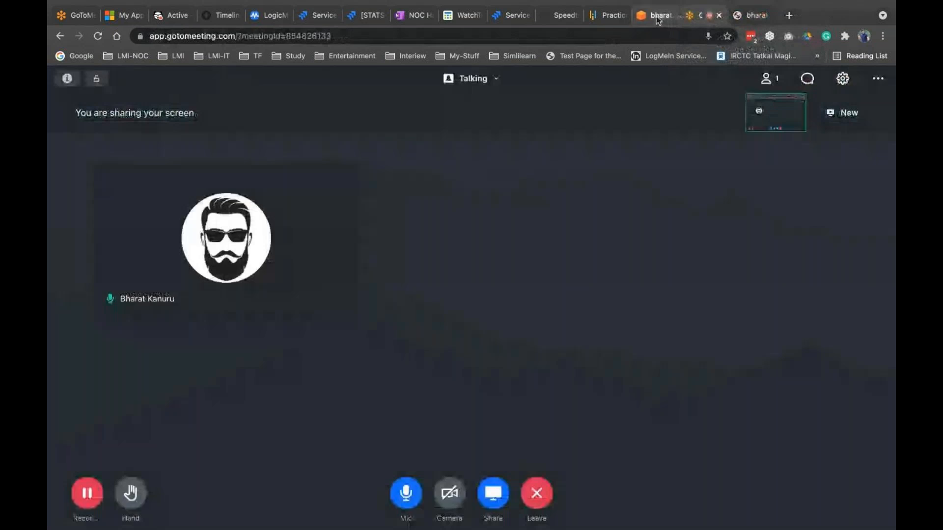
click(657, 18)
scroll(270, 222, up, 2)
scroll(270, 222, up, 3)
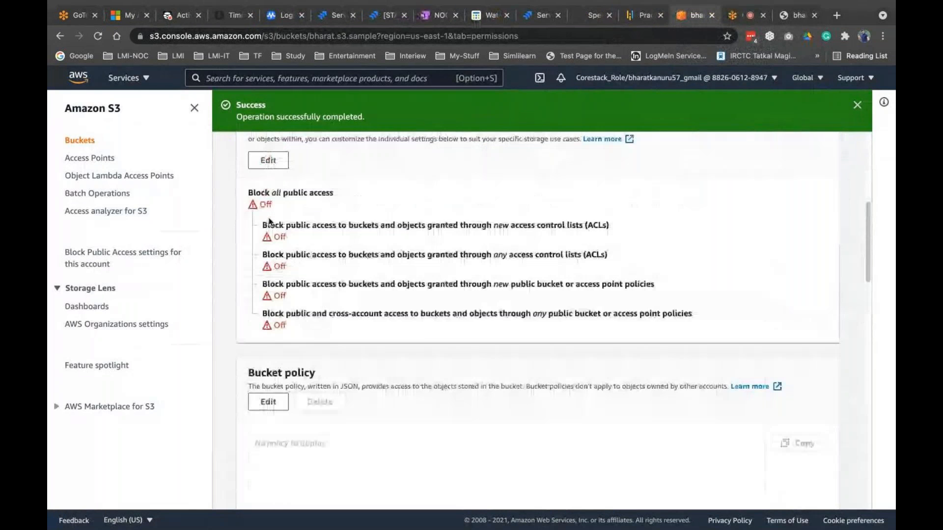
- Search the AWS services for CloudFront and open its console in a new browser tab
click(147, 80)
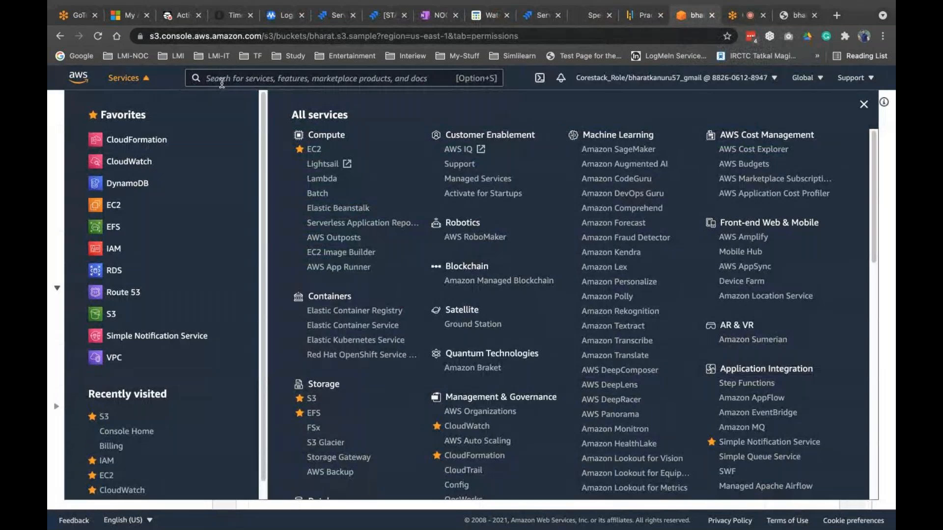
click(222, 79)
text(cloud)
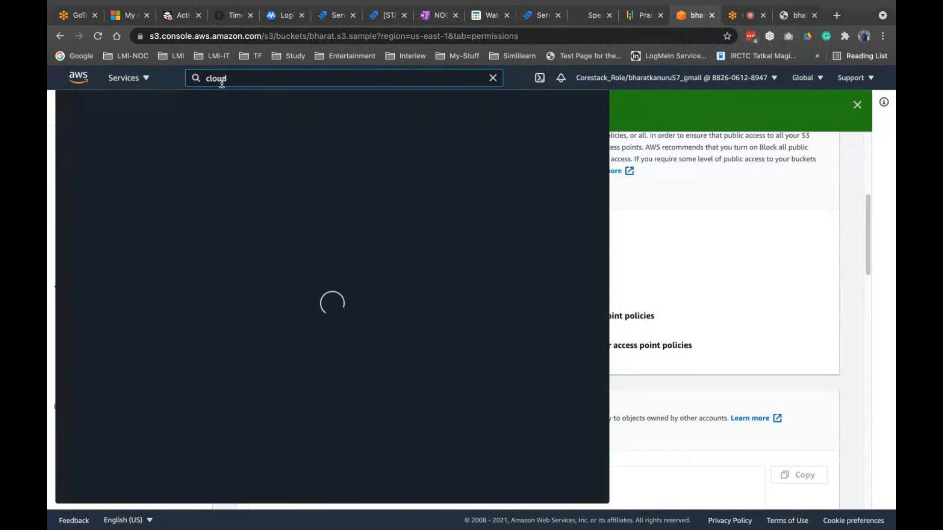
text(9)
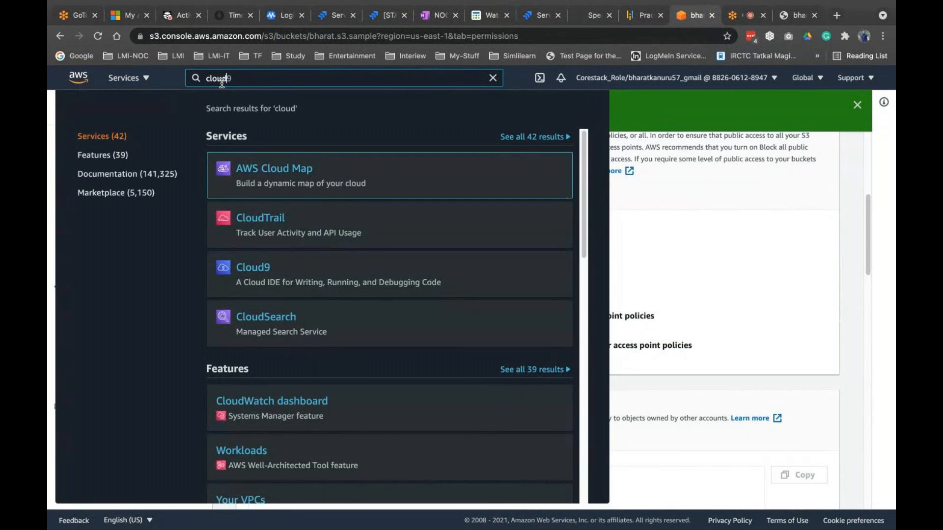
key(BackSpace)
text(fr)
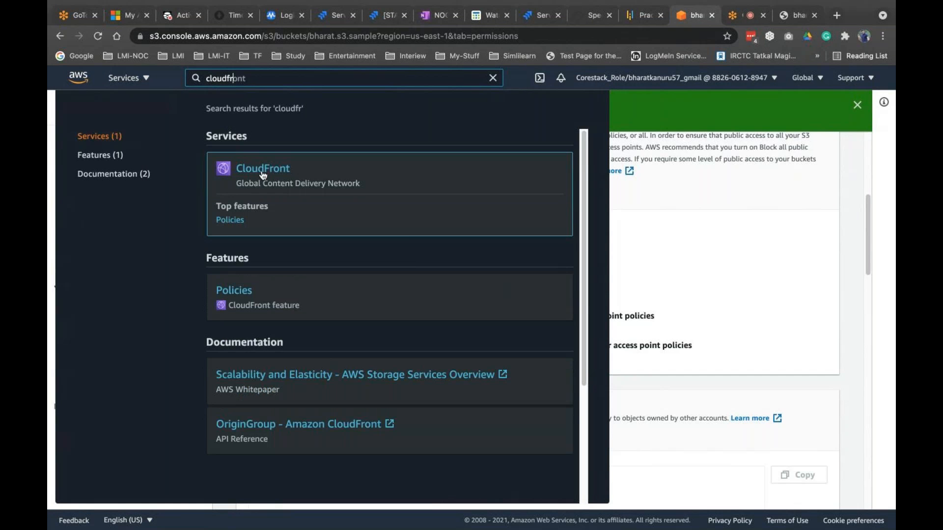
right_click(263, 172)
click(309, 177)
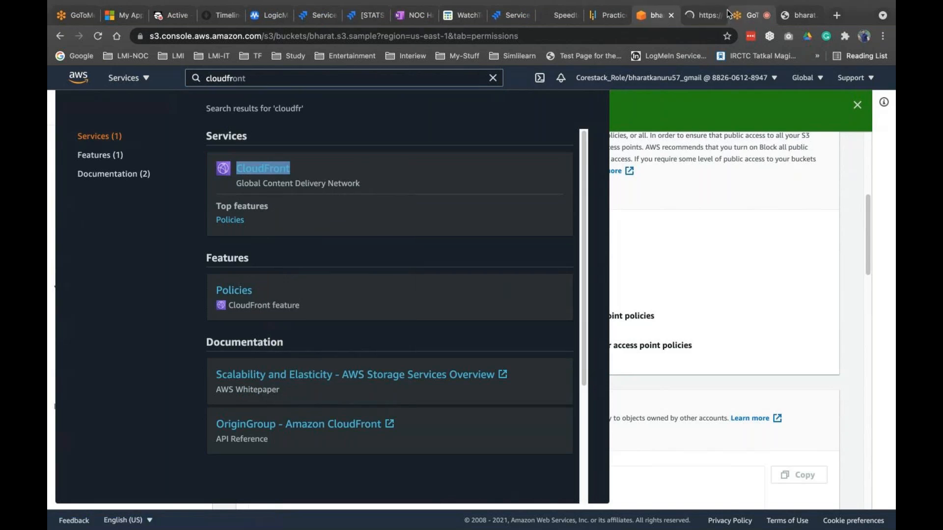
click(708, 15)
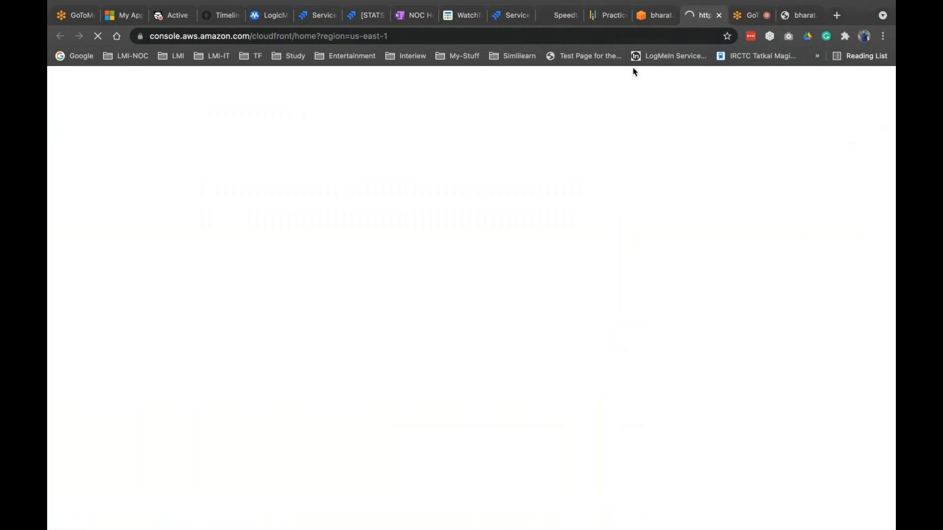
- Recheck the bucket's permissions and reload the website endpoint page to test public access without the bucket policy
click(653, 15)
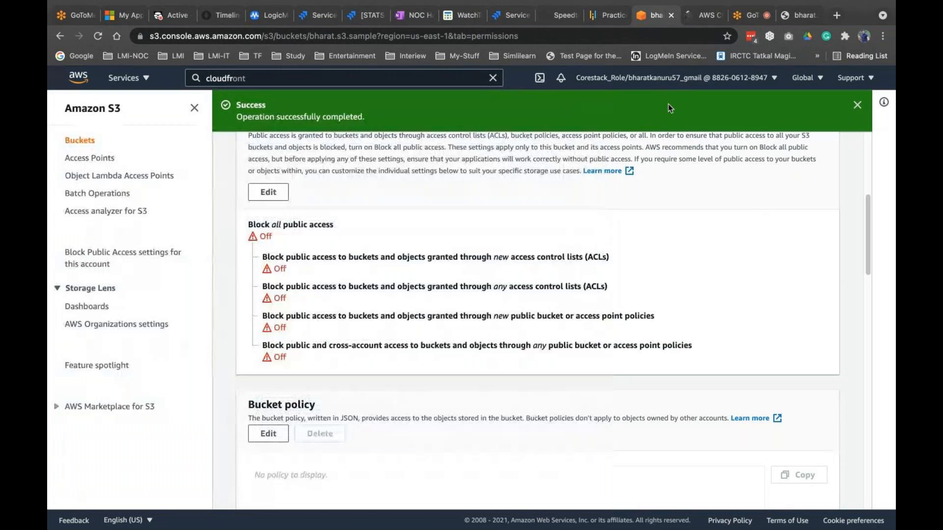
click(668, 105)
scroll(310, 371, down, 3)
scroll(428, 327, up, 2)
click(788, 19)
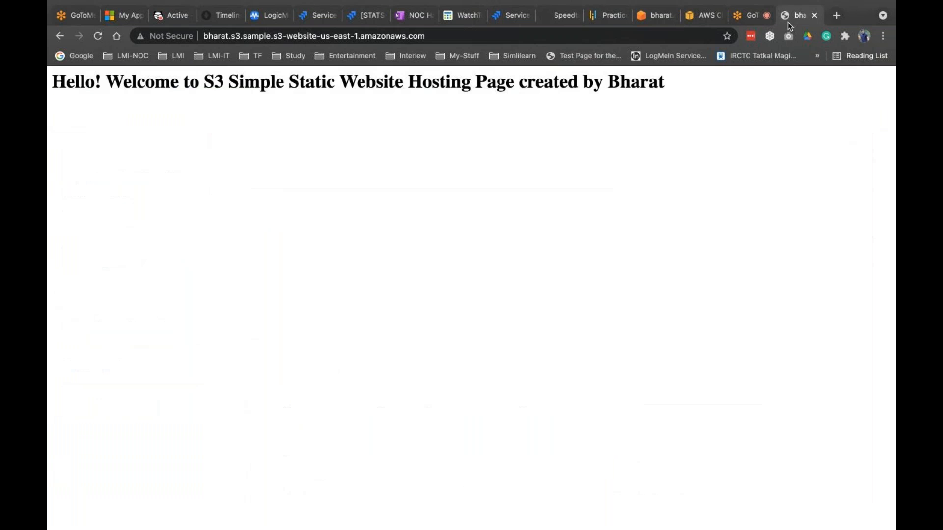
click(99, 38)
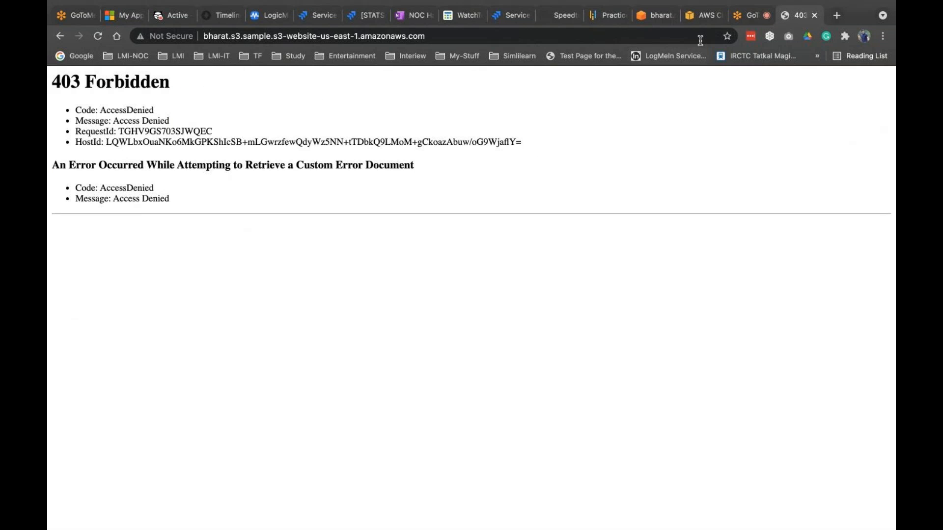
- Start a new CloudFront web distribution and choose the sample S3 bucket's domain as the Origin Domain Name
click(703, 15)
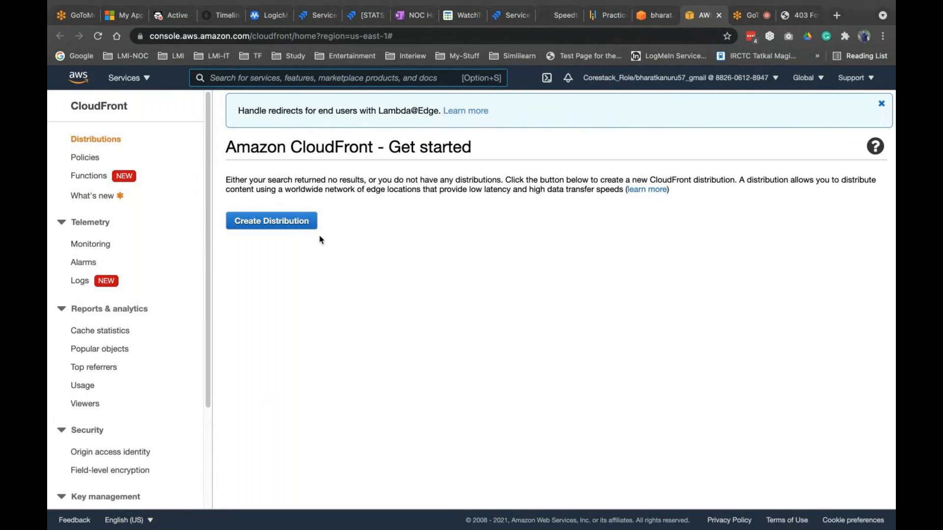
click(292, 225)
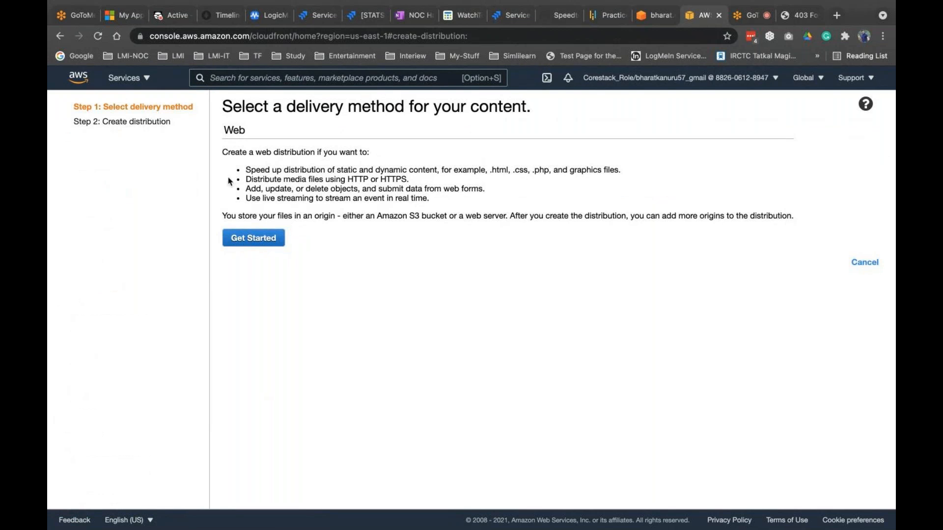
click(254, 239)
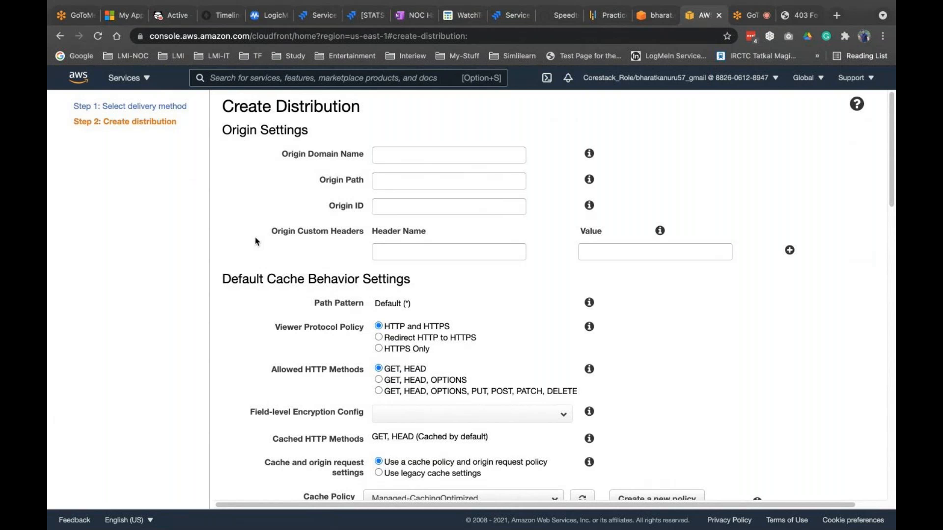
click(405, 159)
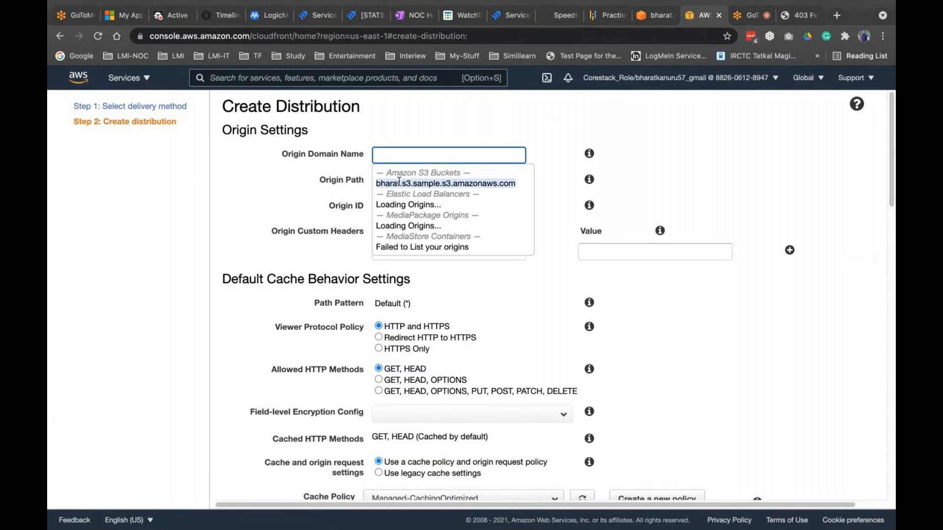
click(400, 183)
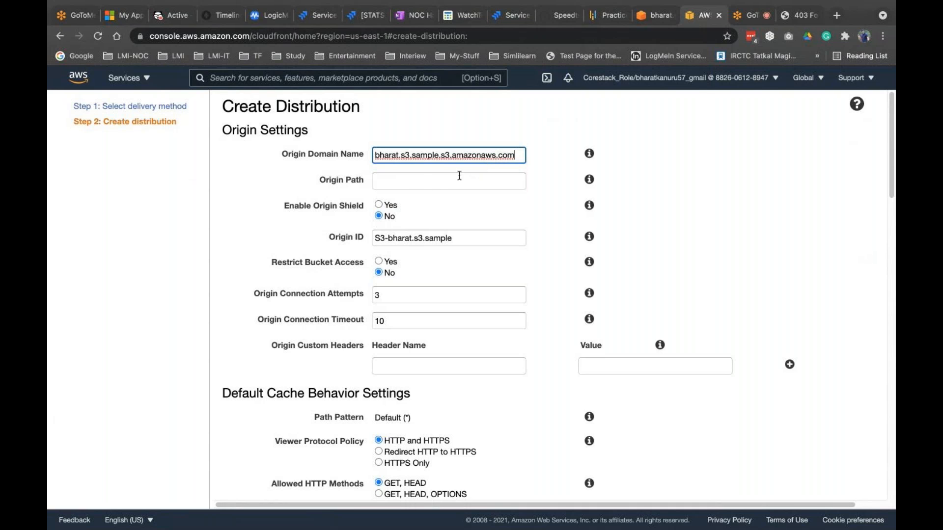
- Examine the Origin Path and Origin ID settings of the new distribution without changing them
click(420, 181)
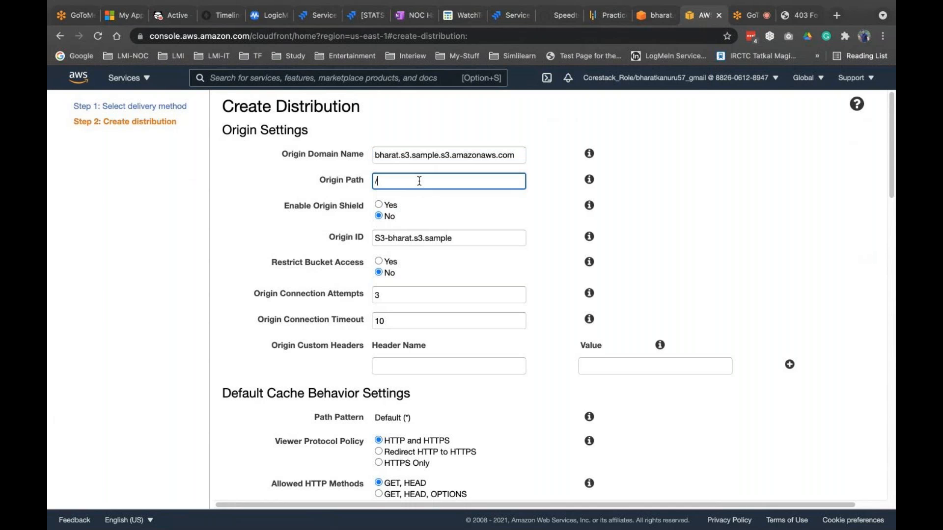
click(510, 212)
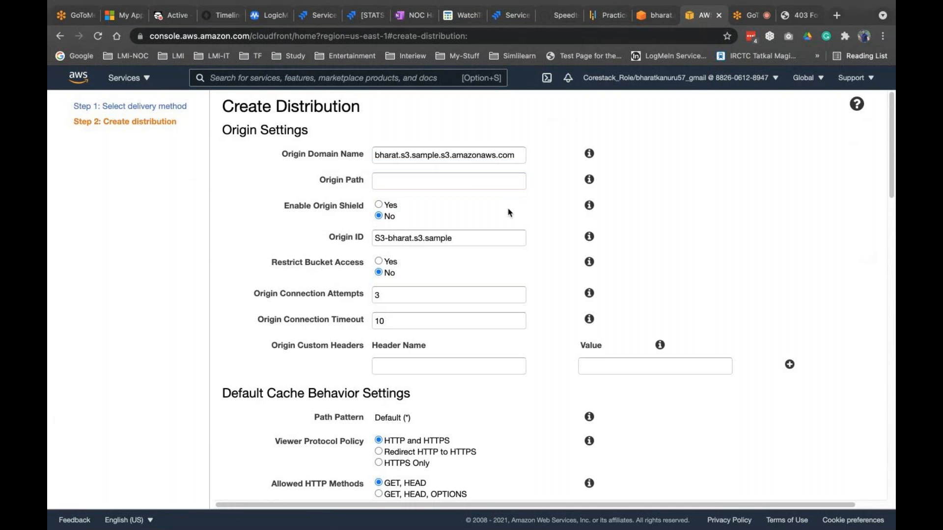
click(469, 182)
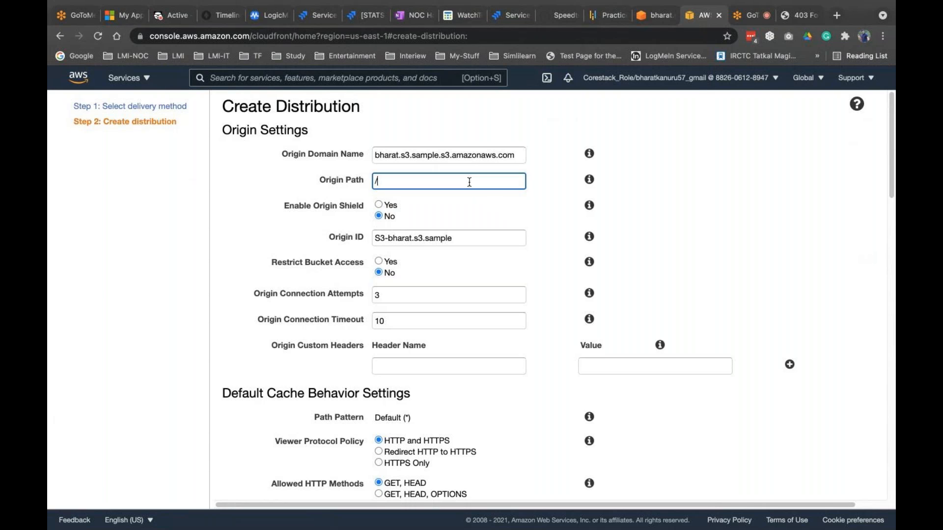
click(509, 219)
click(481, 176)
click(505, 213)
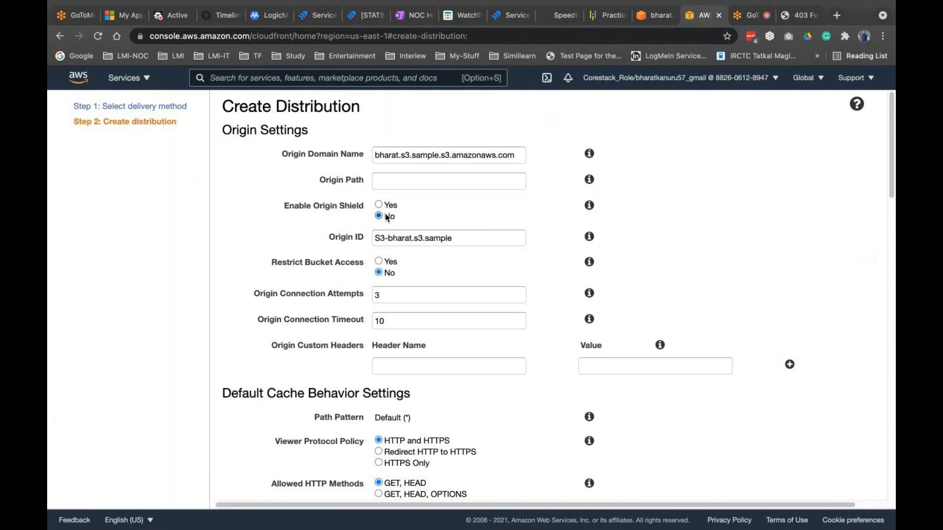
drag(459, 238, 377, 241)
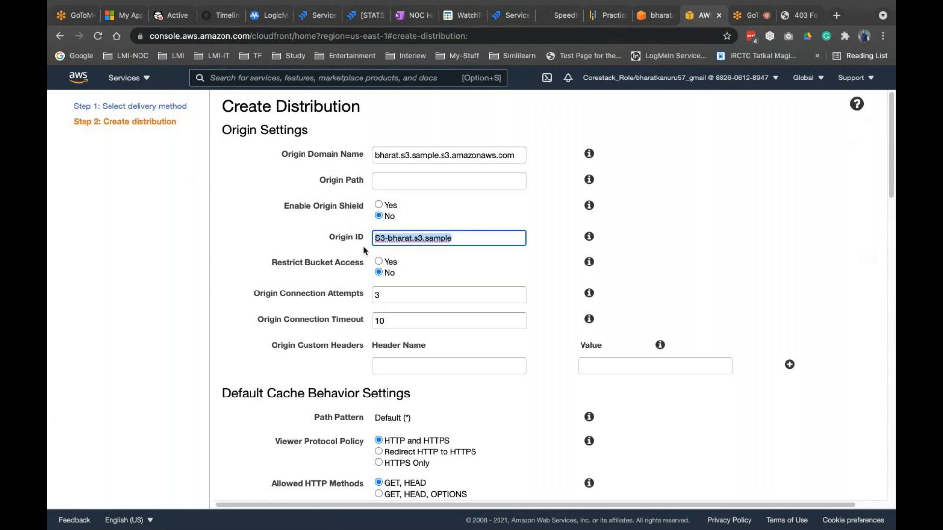
click(288, 247)
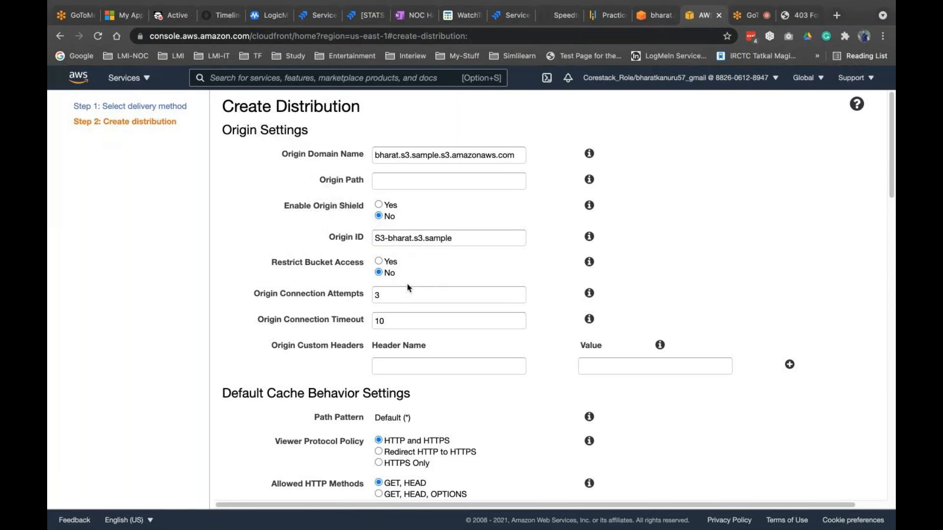
- Check the S3 bucket's policy section again and reload the website endpoint page to retest direct access
click(644, 19)
scroll(409, 439, down, 10)
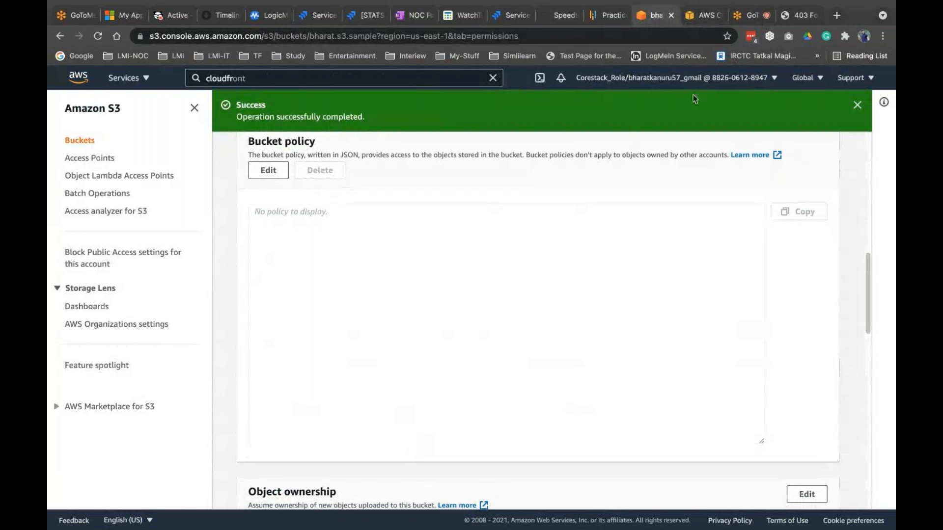
click(799, 18)
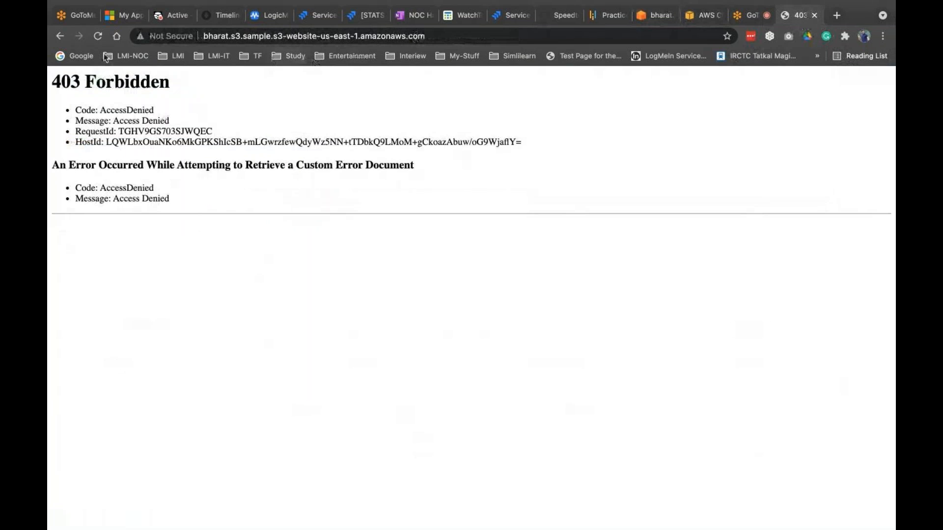
click(97, 39)
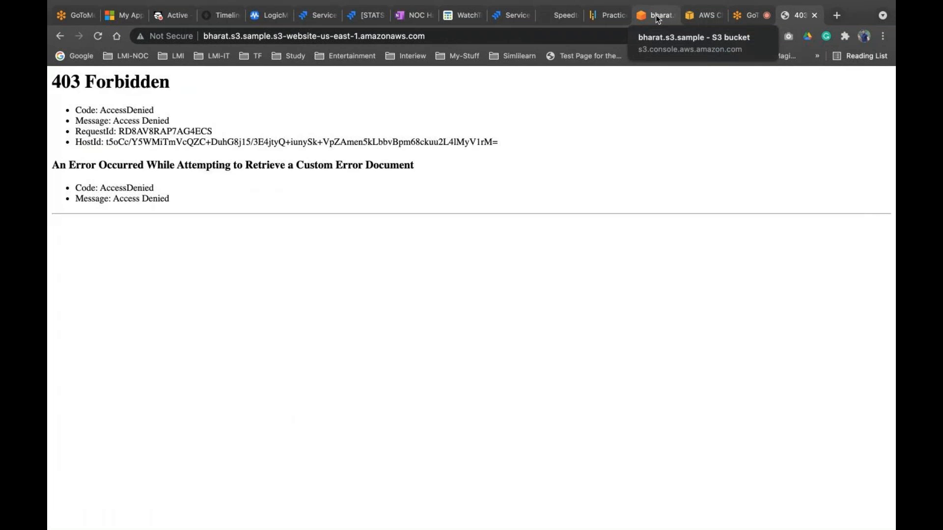
- Return to the CloudFront distribution form and reselect the sample S3 bucket's domain as the origin
click(700, 15)
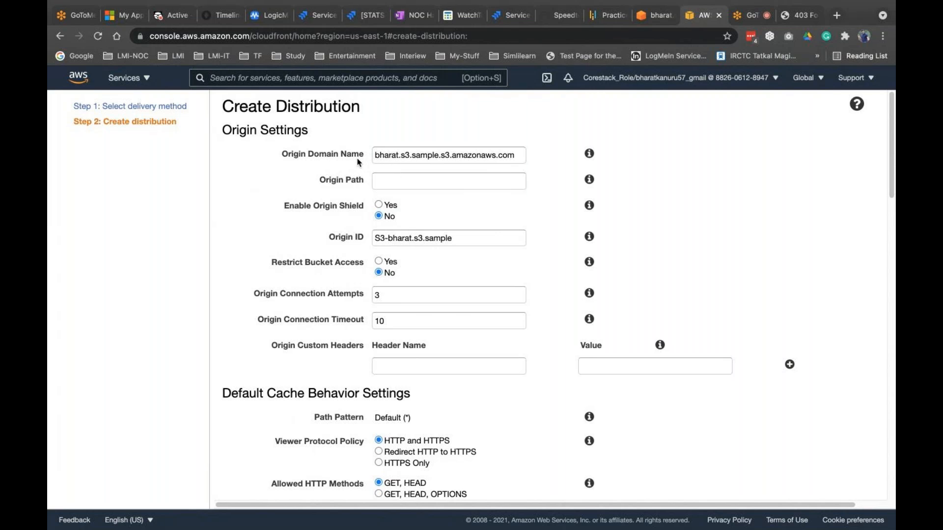
click(418, 156)
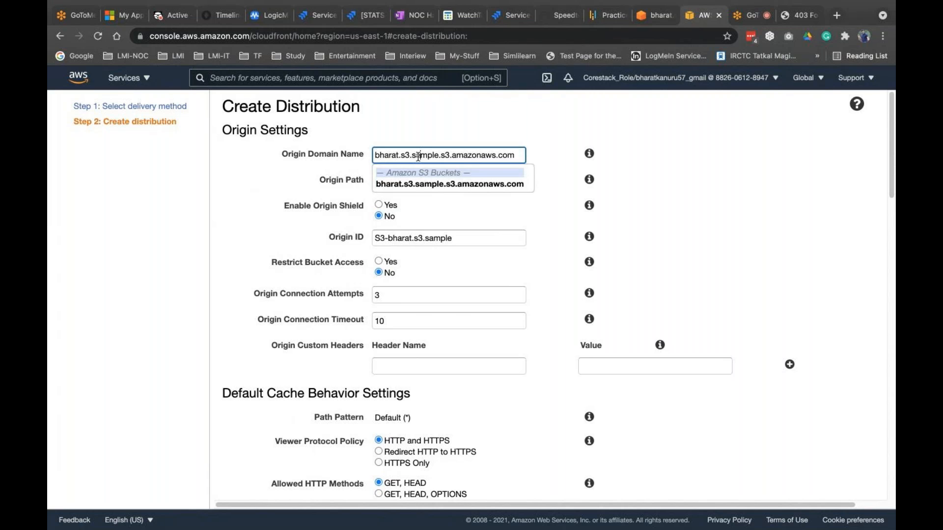
click(413, 183)
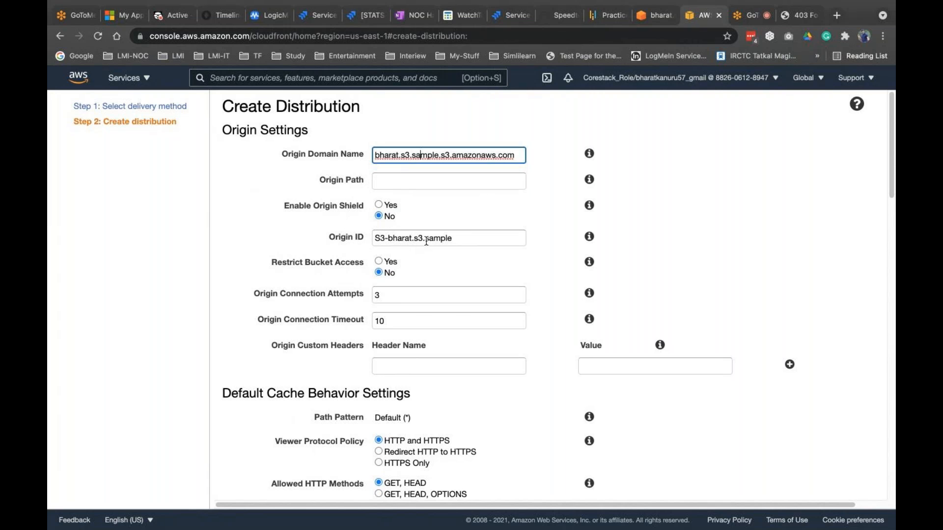
- Restrict bucket access with a new origin access identity, append the bucket name's first two parts to its comment, and enable Yes, Update Bucket Policy
click(378, 261)
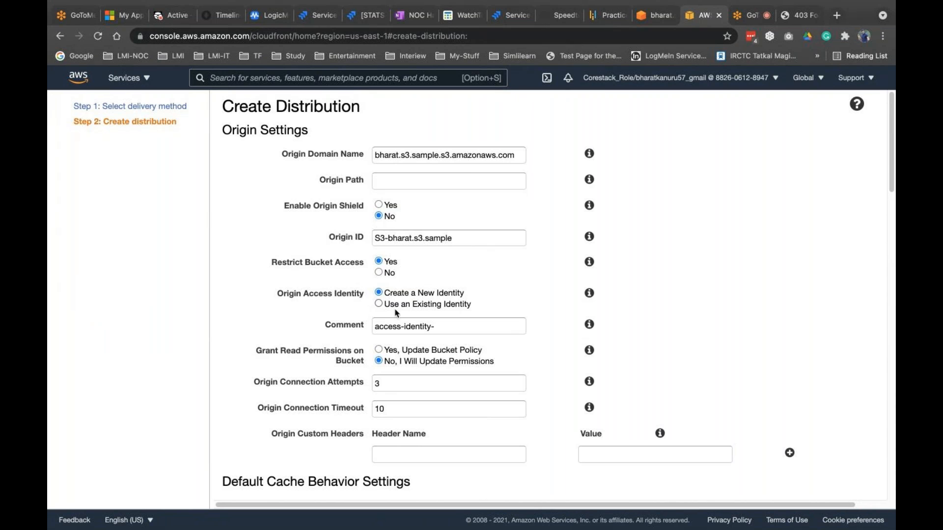
click(426, 330)
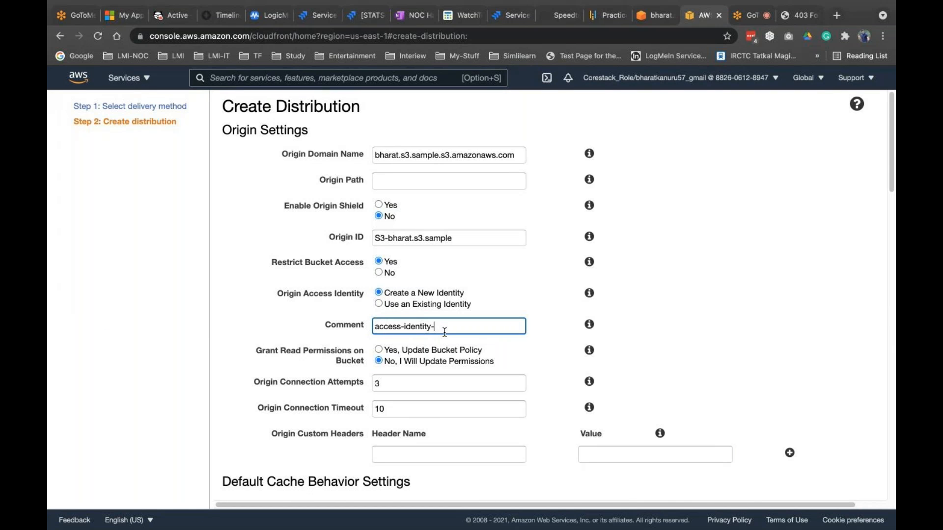
text(bharat.s3)
click(379, 349)
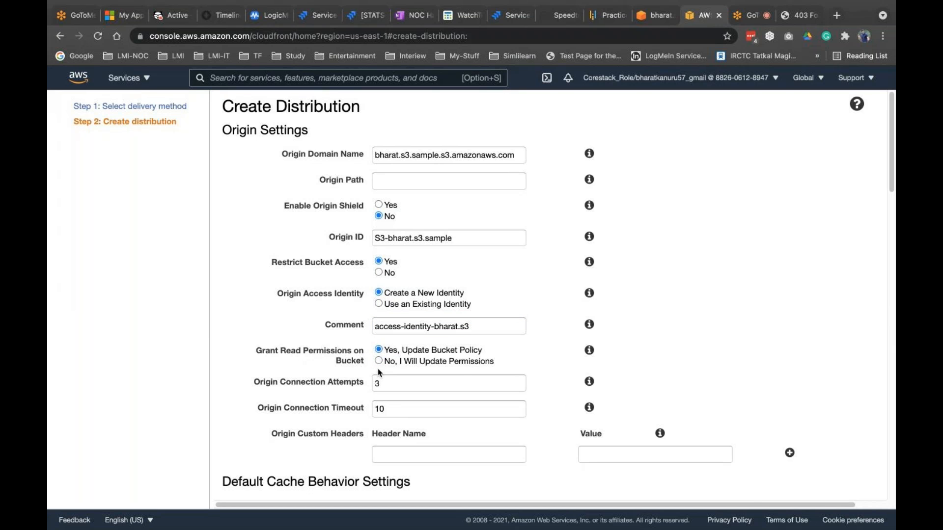
- Create the distribution with the remaining origin, cache behavior and distribution settings at their defaults, and refresh the distributions list
scroll(378, 372, down, 2)
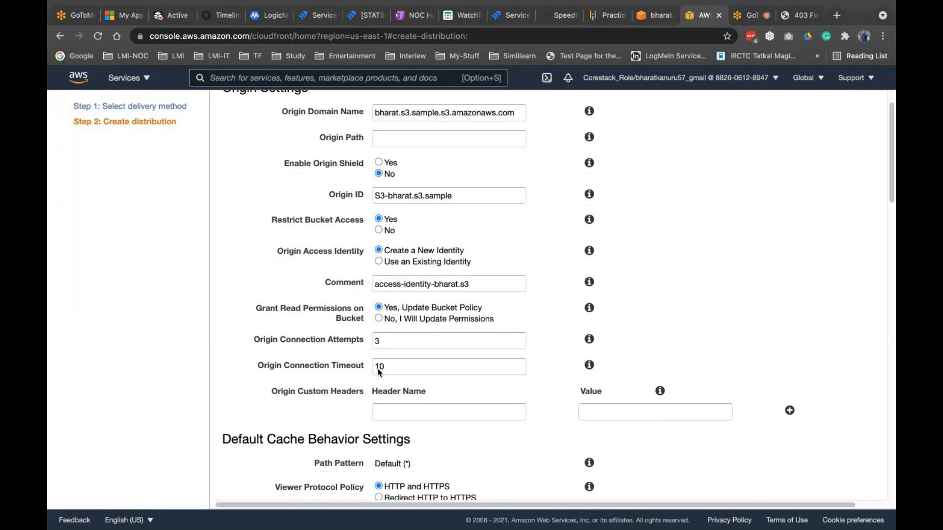
scroll(388, 310, down, 2)
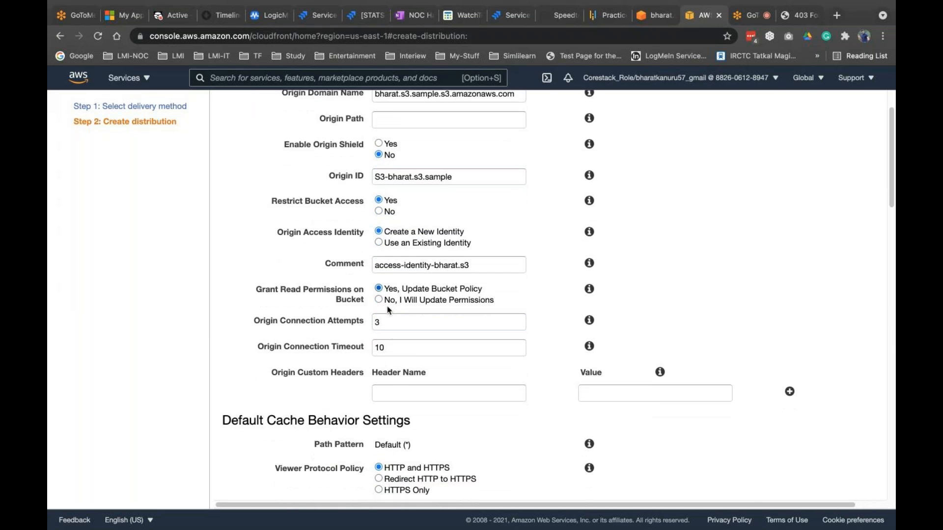
scroll(387, 305, down, 2)
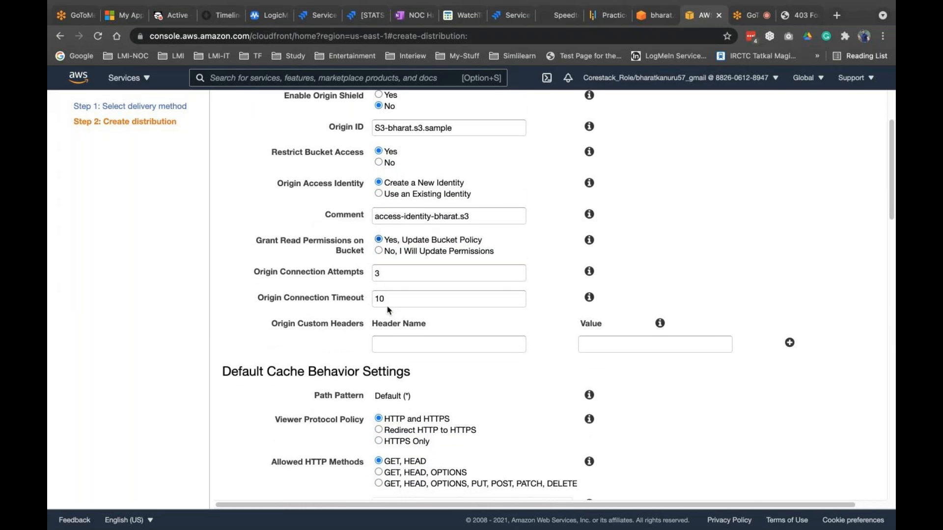
click(382, 272)
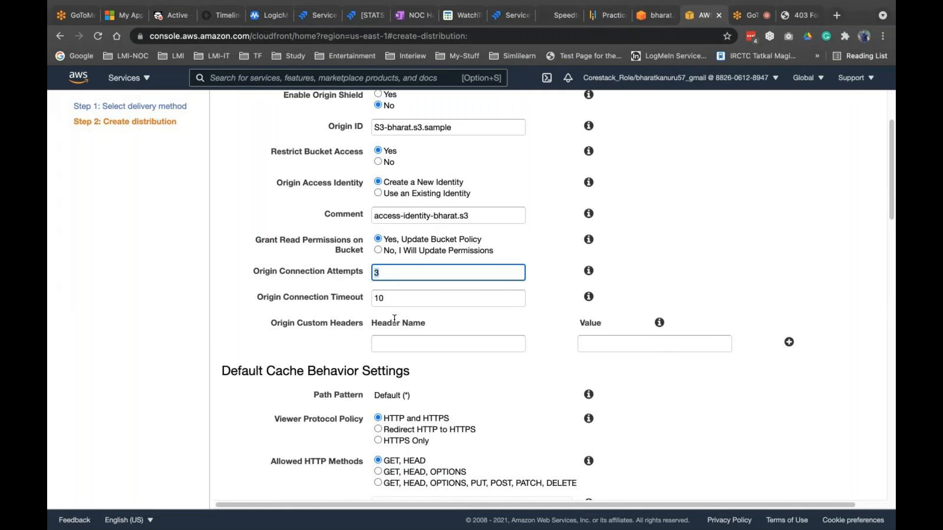
scroll(394, 319, down, 5)
scroll(394, 319, down, 1)
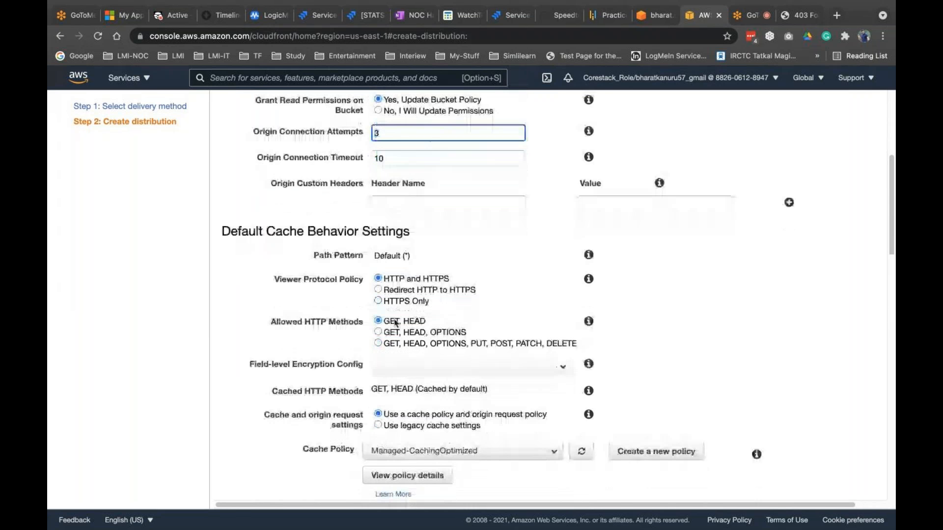
scroll(395, 322, down, 3)
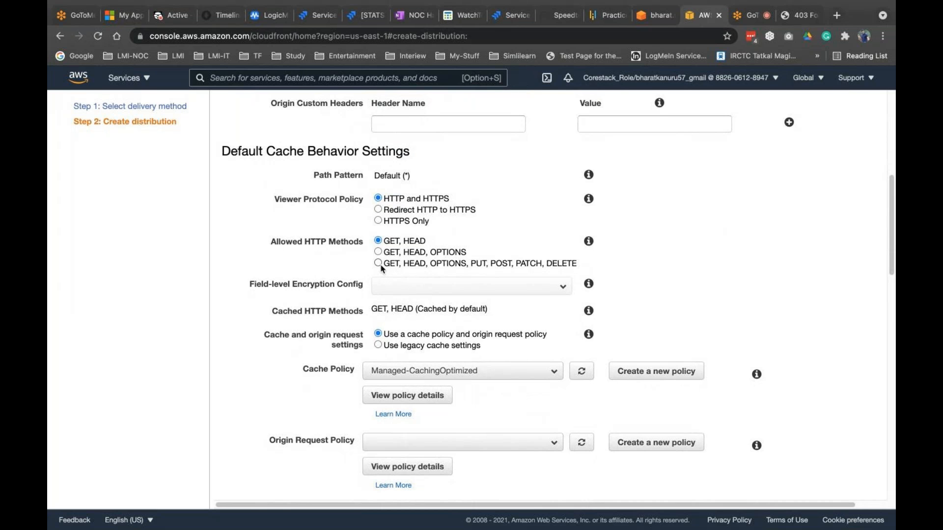
scroll(380, 265, down, 3)
scroll(382, 269, down, 20)
click(782, 492)
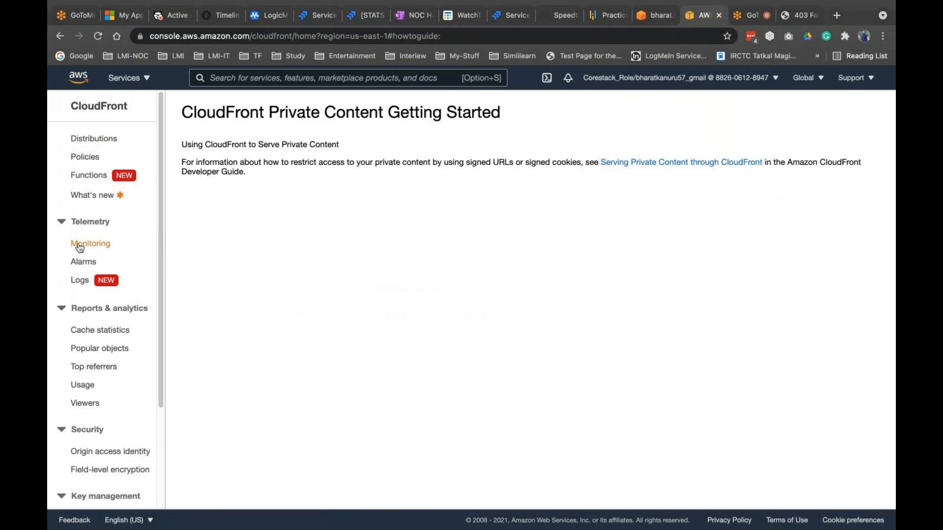
click(102, 140)
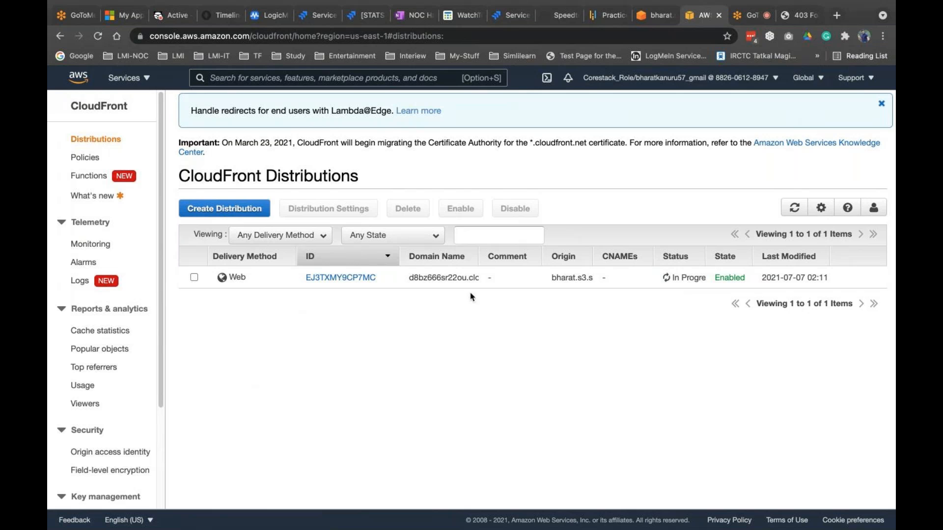
click(794, 207)
- Reload the sample bucket's permissions in the S3 console and highlight the entire bucket policy for inspection
click(656, 15)
scroll(461, 237, up, 1)
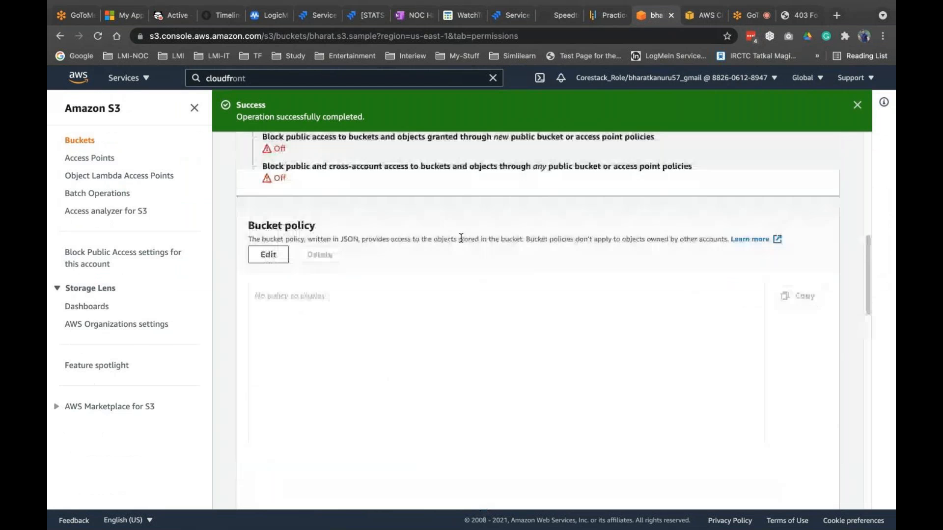
scroll(461, 238, up, 9)
scroll(461, 238, down, 5)
scroll(461, 238, up, 5)
scroll(348, 261, down, 13)
scroll(379, 286, up, 1)
scroll(378, 286, up, 4)
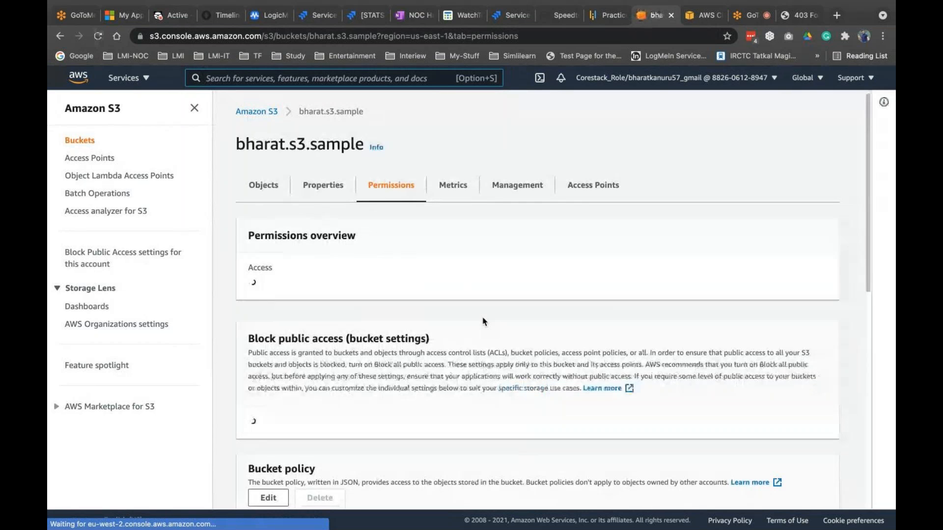
scroll(484, 321, down, 3)
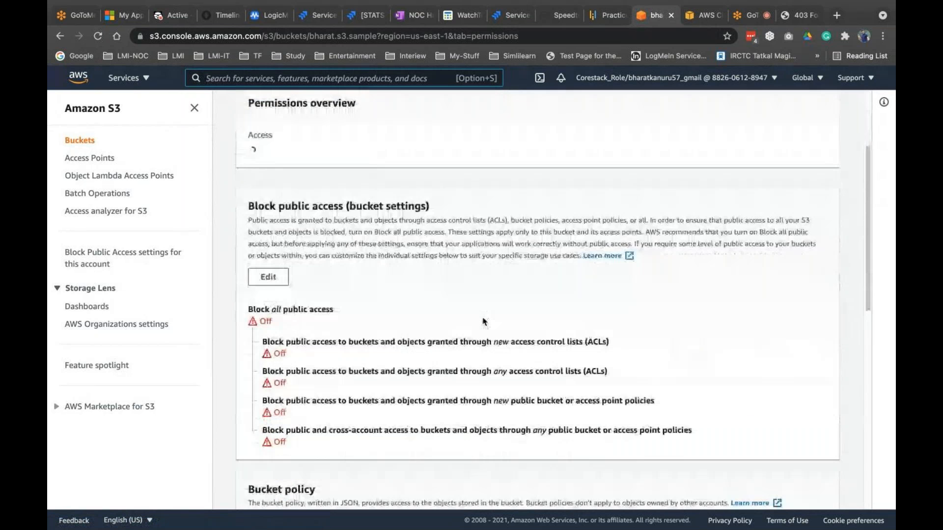
scroll(484, 322, down, 7)
drag(261, 416, 256, 230)
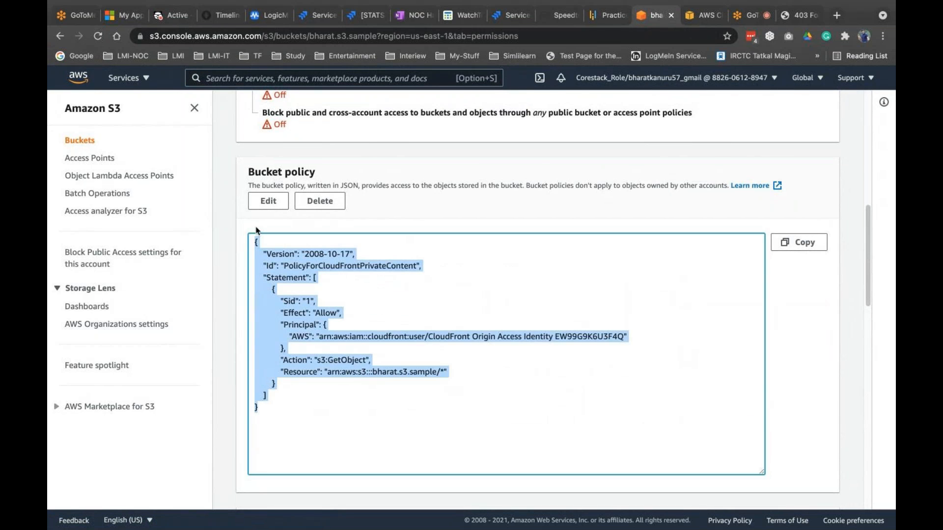
- Examine the bucket's access overview, public access block, bucket policy, object ownership, ACL and CORS sections
scroll(257, 230, up, 10)
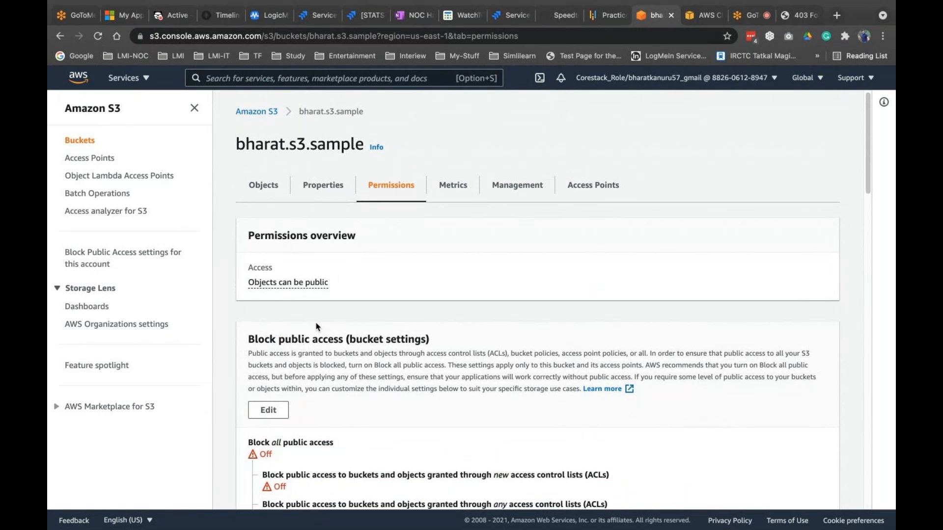
scroll(315, 323, down, 5)
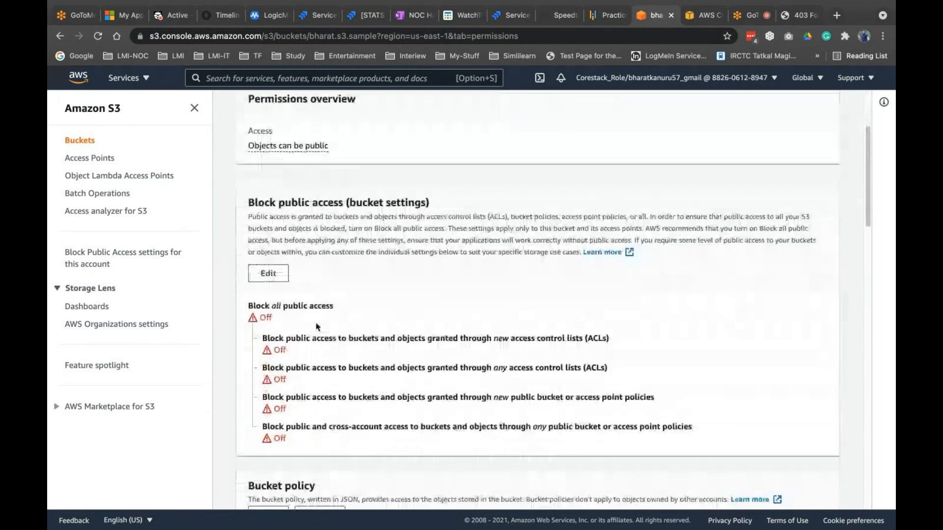
scroll(316, 327, down, 5)
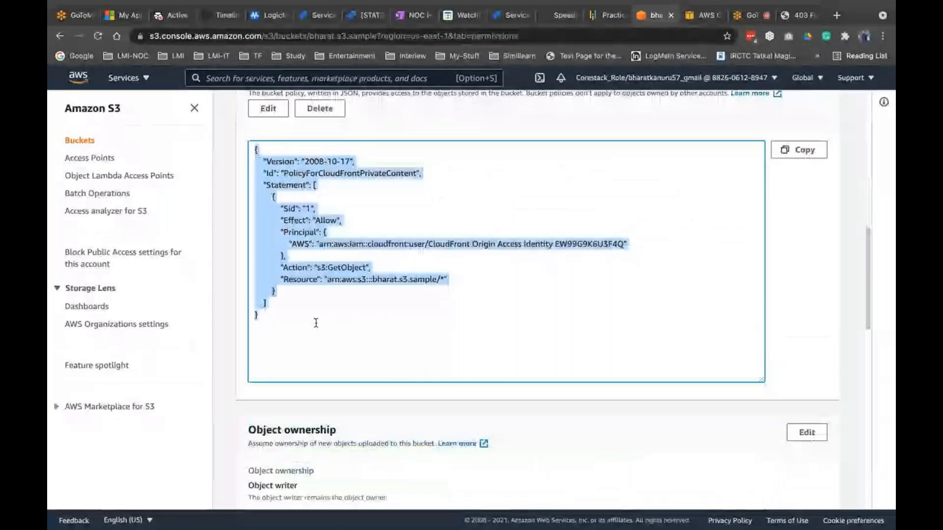
scroll(316, 324, down, 8)
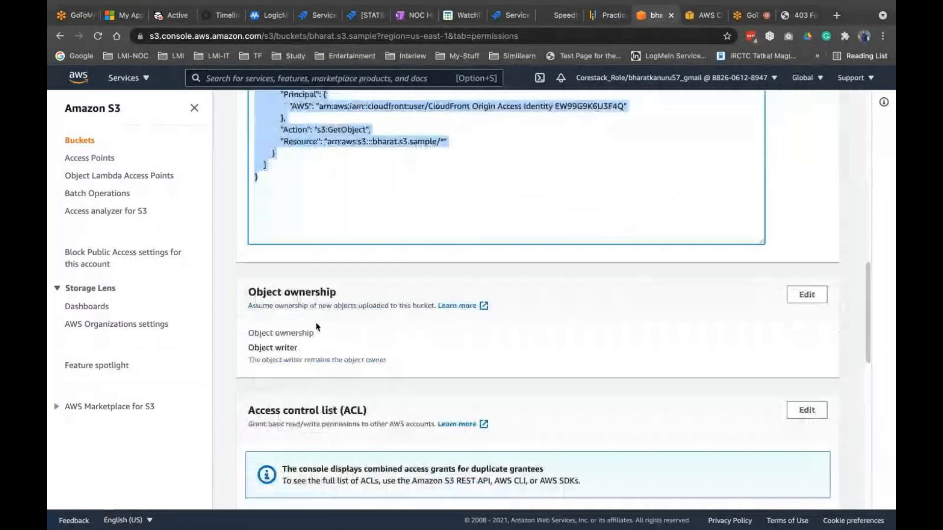
scroll(317, 325, up, 10)
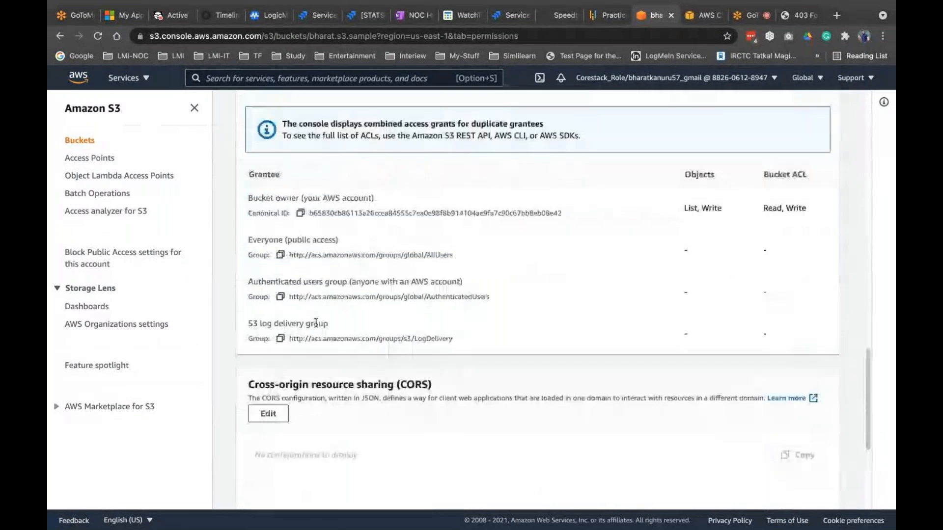
scroll(316, 323, up, 1)
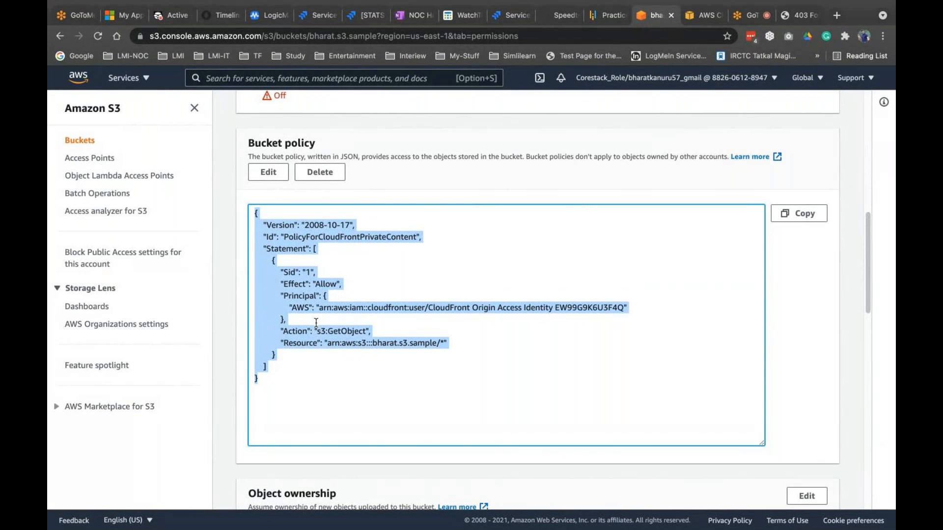
scroll(316, 323, up, 10)
scroll(316, 322, down, 15)
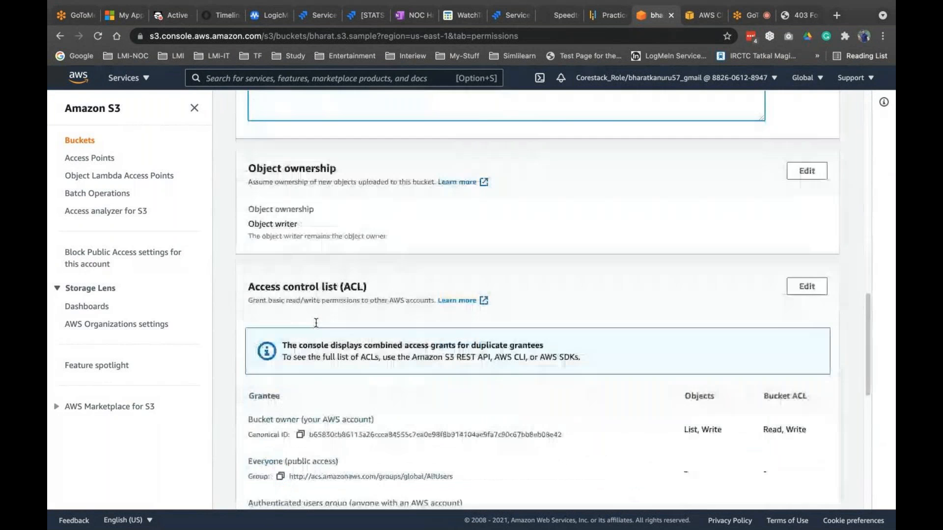
scroll(316, 323, down, 5)
scroll(316, 323, up, 10)
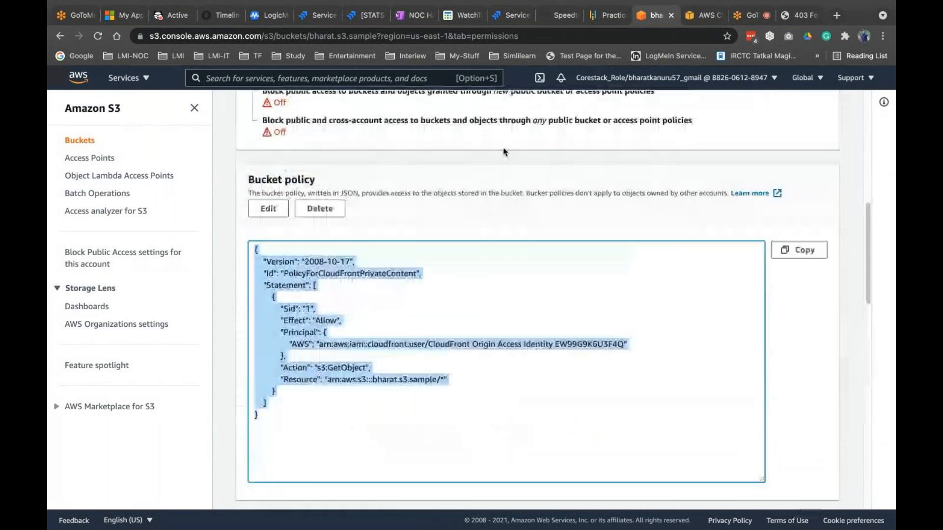
- Reload the S3 website endpoint page to retest direct access, and return to the bucket's policy
click(799, 16)
click(94, 38)
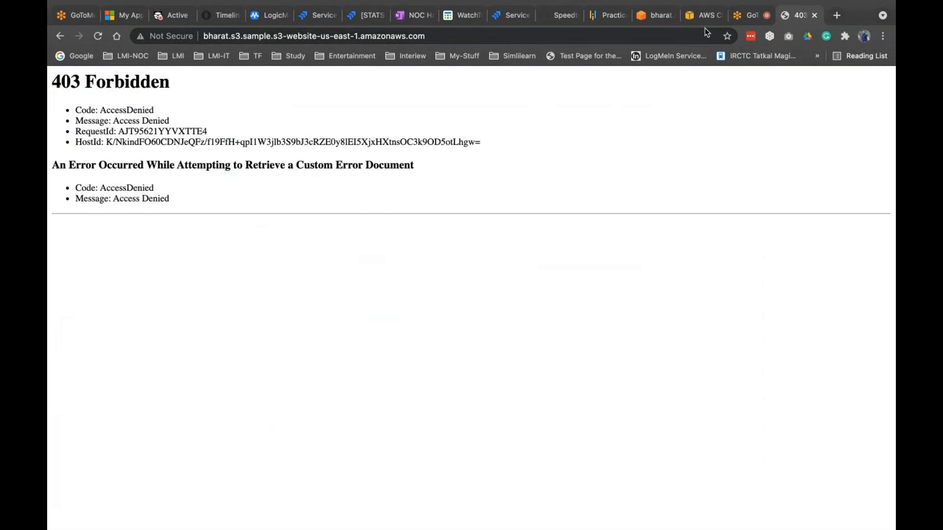
click(656, 15)
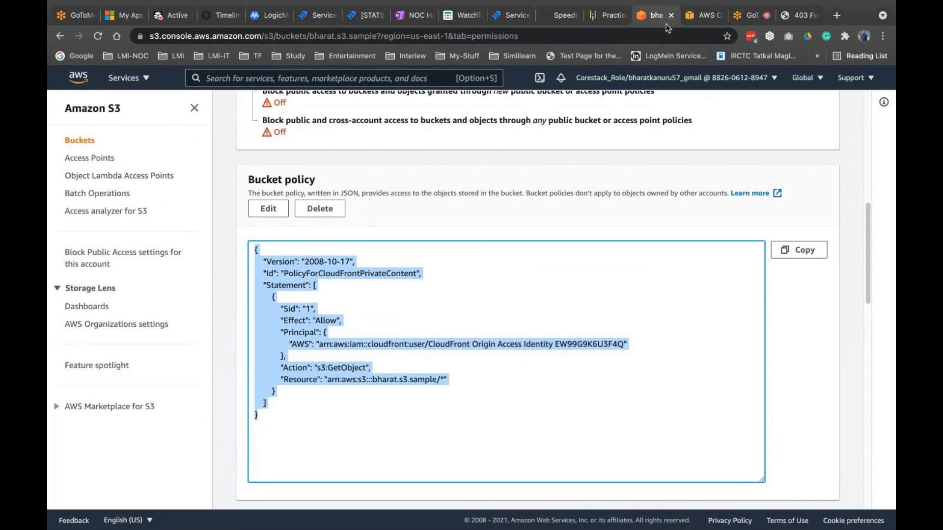
- Switch to the CloudFront distributions list and refresh it to check the new distribution's deployment status
click(703, 15)
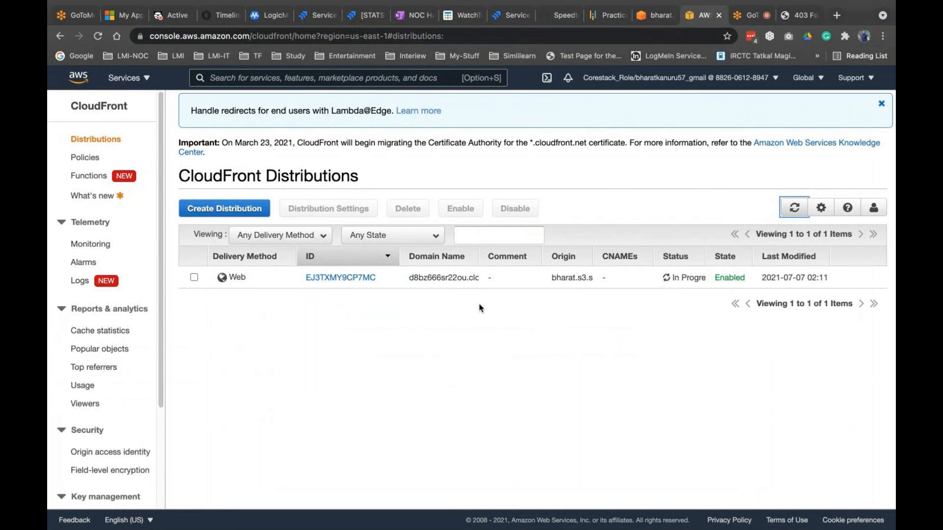
click(790, 208)
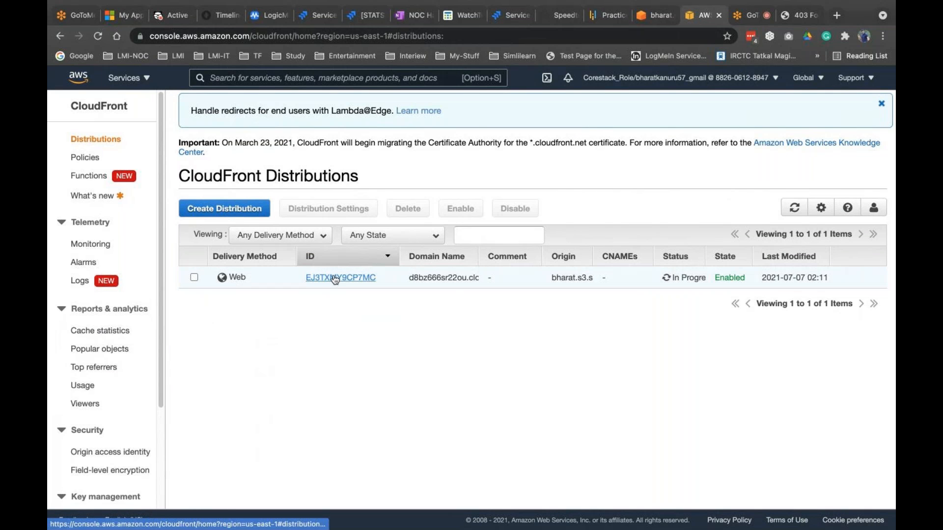
scroll(77, 437, down, 5)
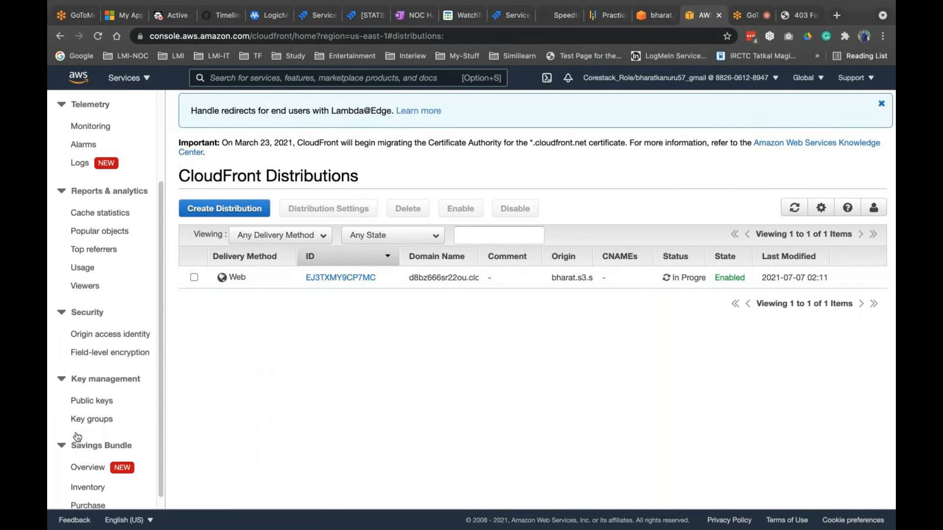
scroll(77, 436, down, 1)
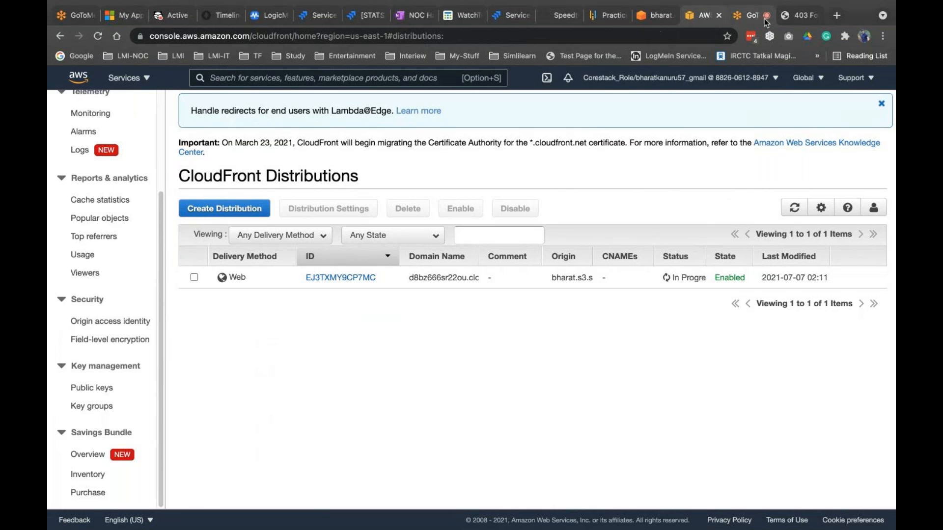
- Look at the website endpoint page once more, and recheck the distribution's status in CloudFront
click(782, 18)
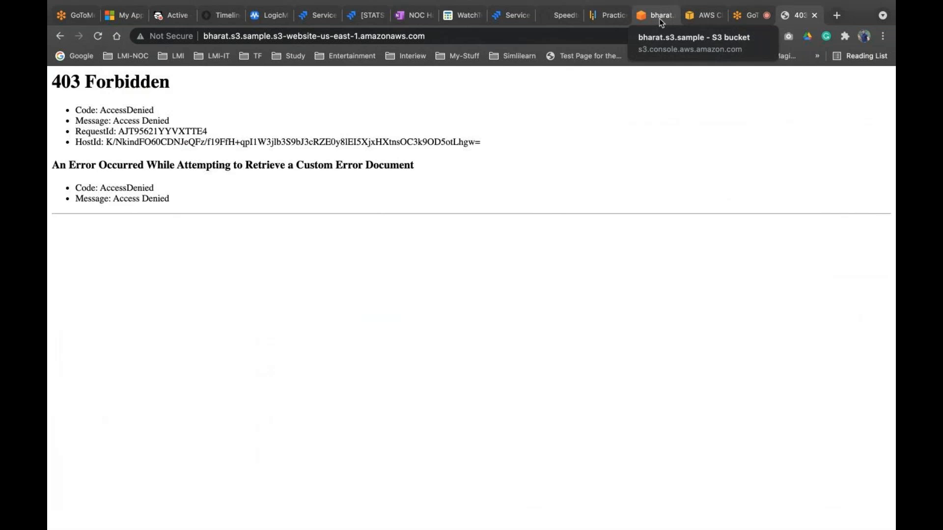
click(703, 19)
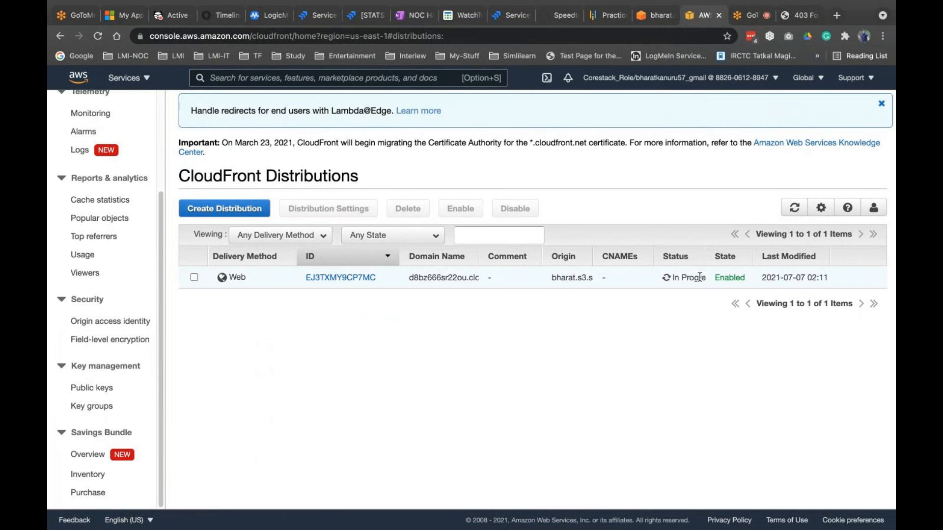
click(794, 207)
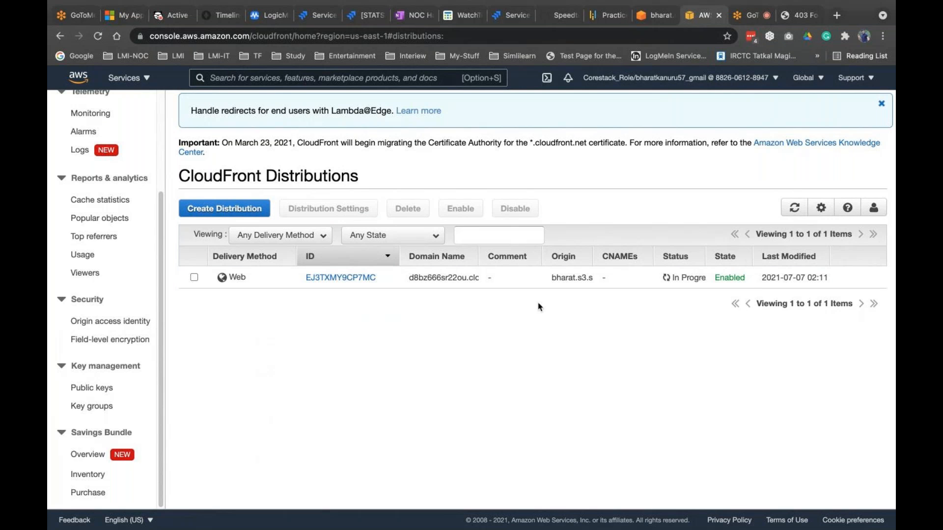
- Open CloudFront's list of origin access identities and refresh it to check the identity created for the bucket
scroll(79, 365, down, 1)
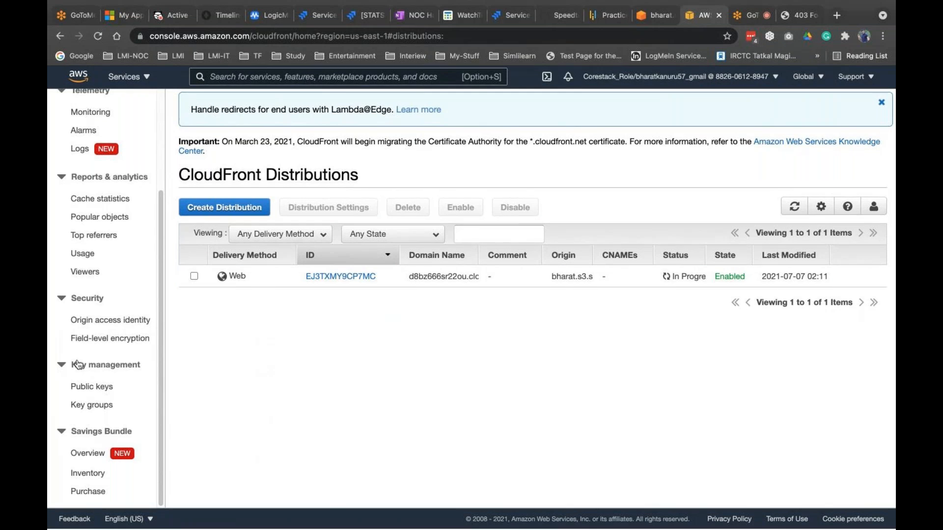
scroll(91, 197, up, 2)
scroll(90, 197, up, 2)
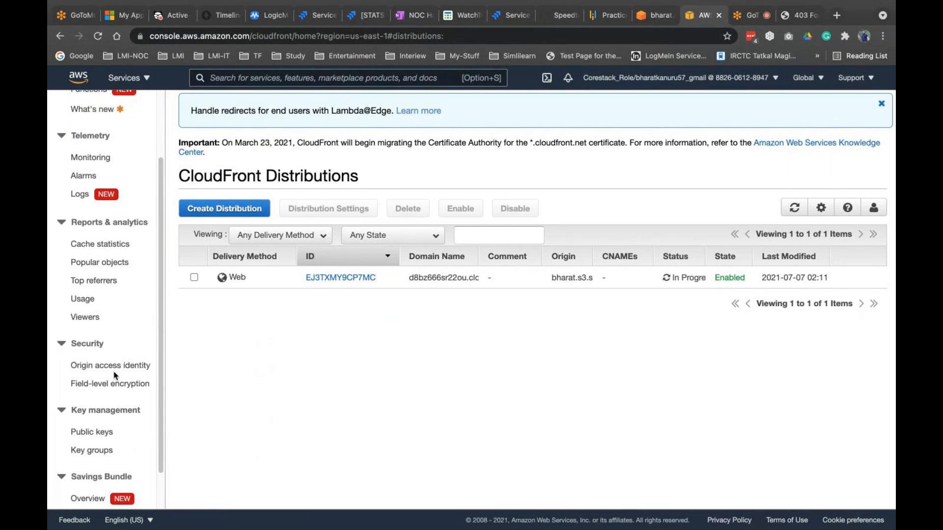
click(109, 365)
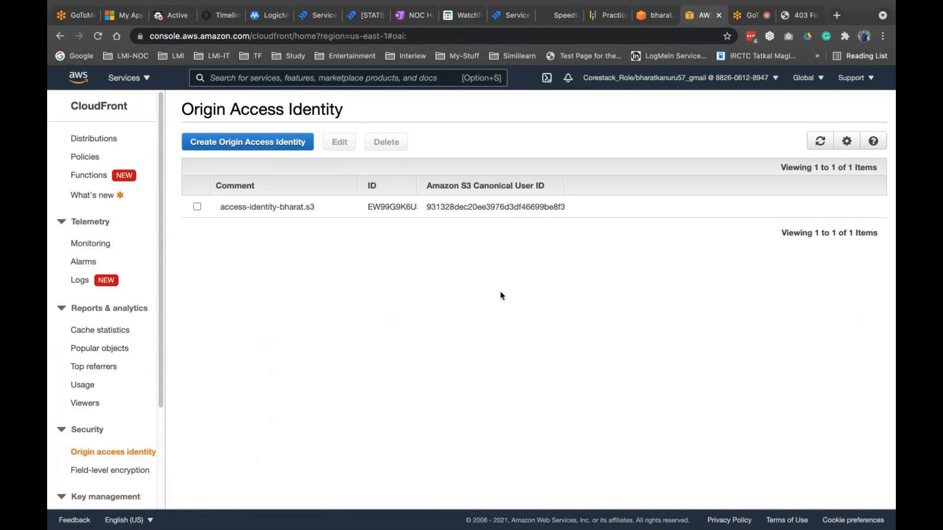
click(817, 145)
- View CloudFront's field-level encryption page, the Viewers report and the Cache Statistics report
click(93, 475)
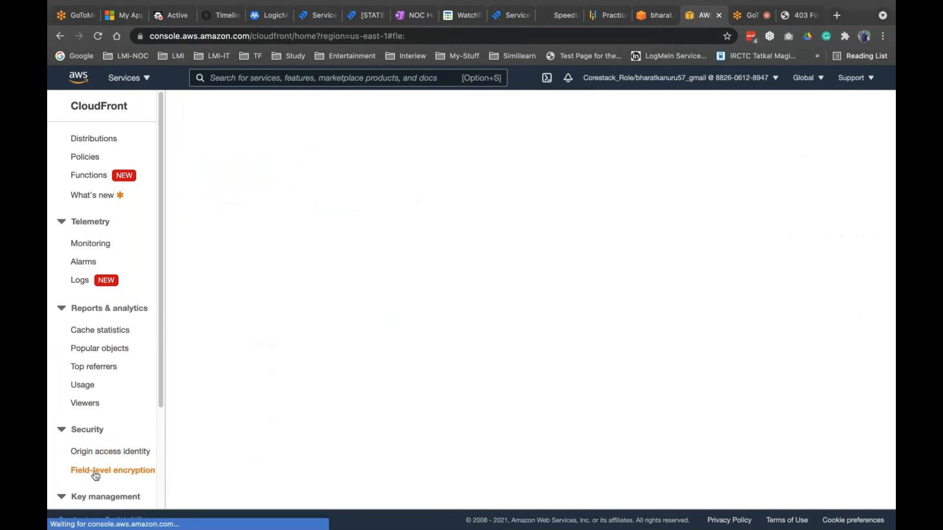
click(86, 407)
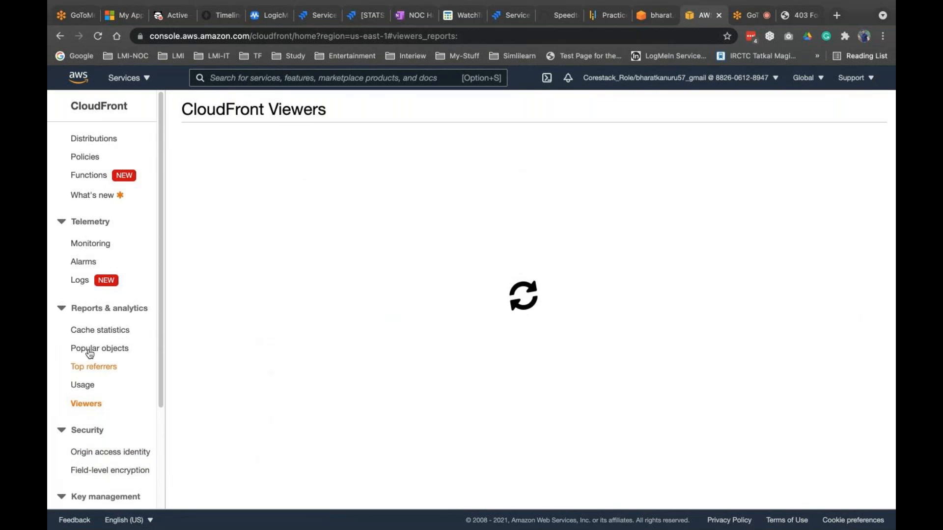
click(90, 333)
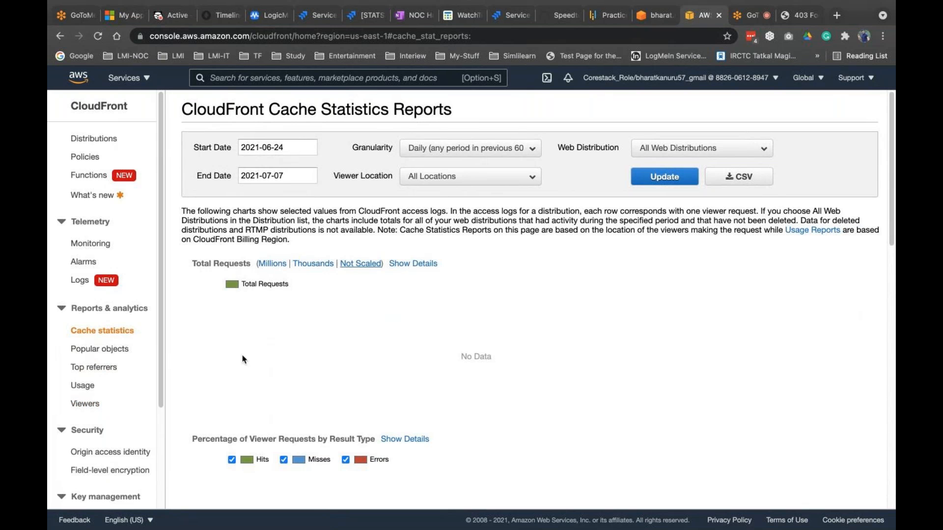
- View CloudFront's Popular Objects and Top Referrers reports, and review the bucket's entry in the origin access identity list
click(106, 350)
click(82, 367)
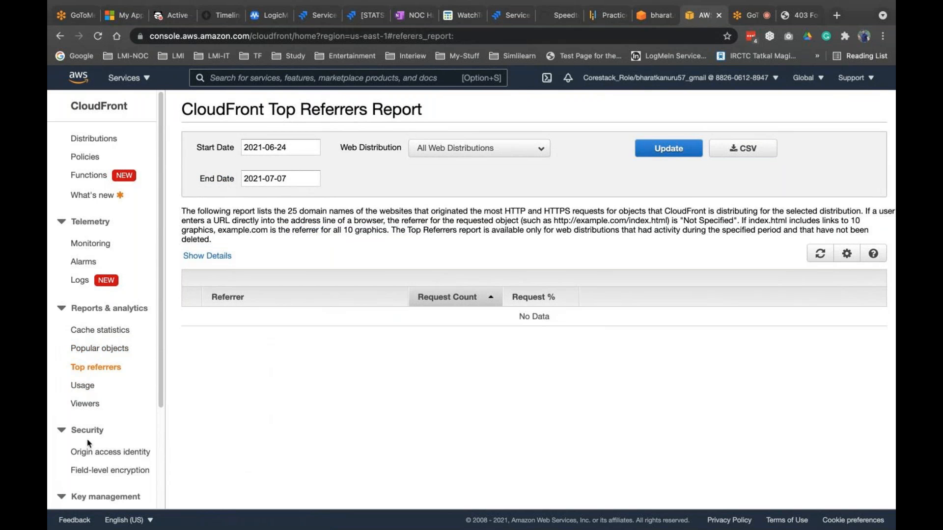
click(88, 455)
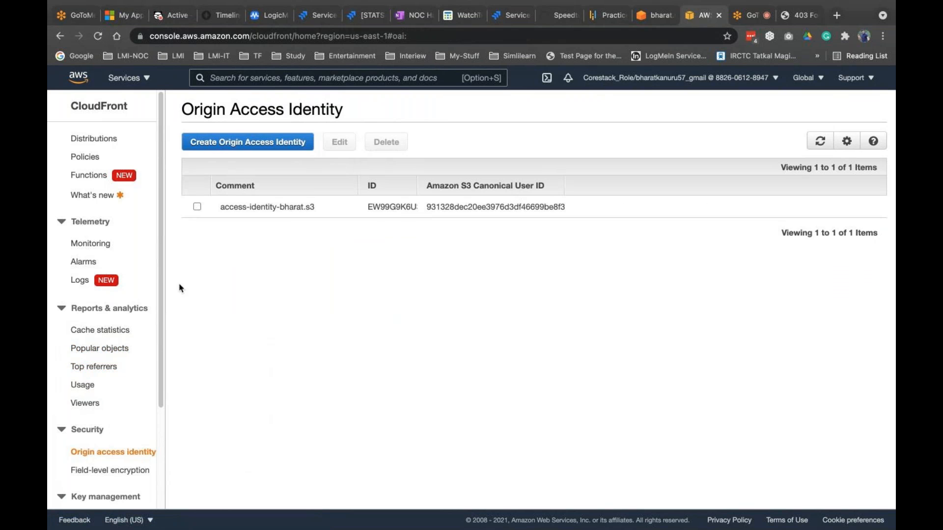
drag(350, 109, 183, 108)
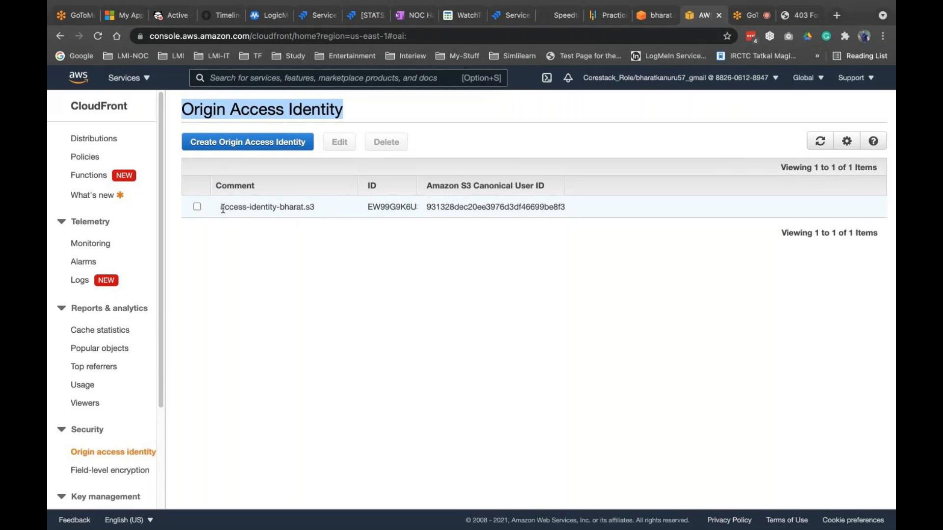
drag(321, 212, 225, 208)
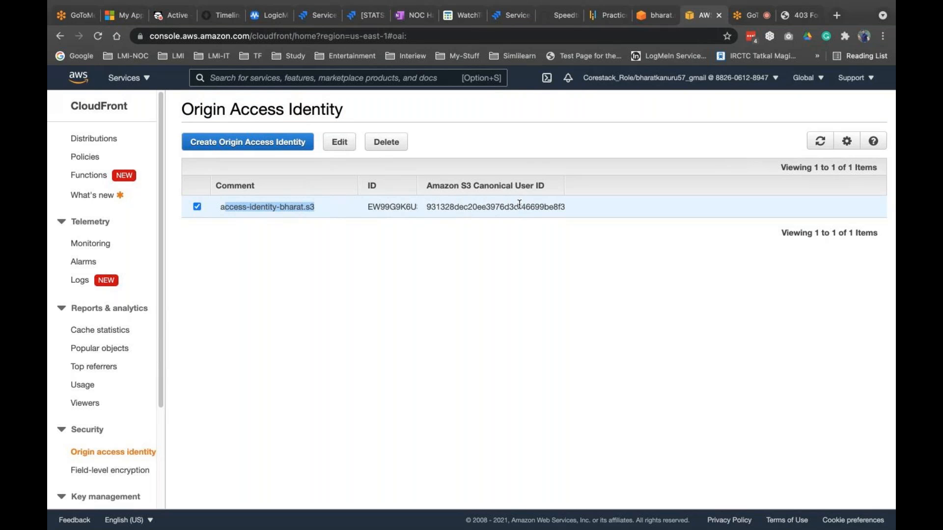
- View CloudFront's public keys page under key management, and switch to the GoToMeeting session
scroll(120, 413, down, 5)
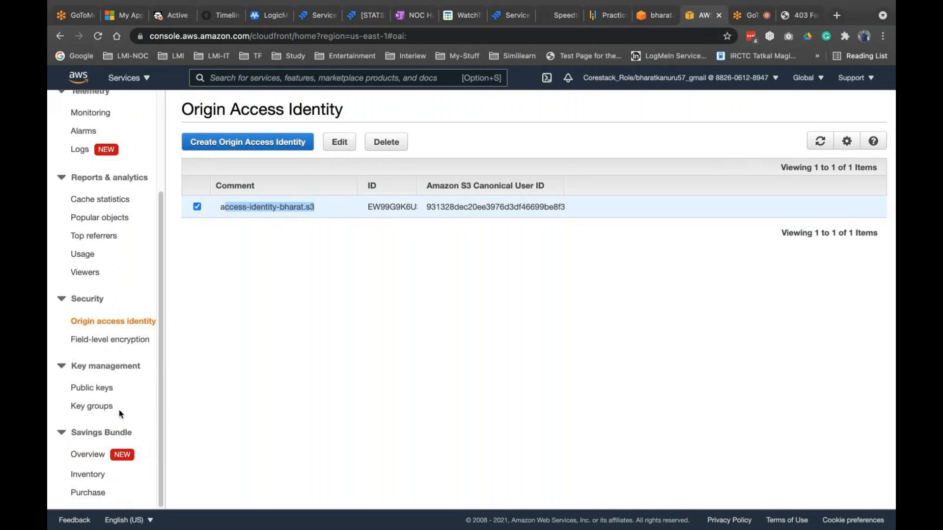
click(100, 389)
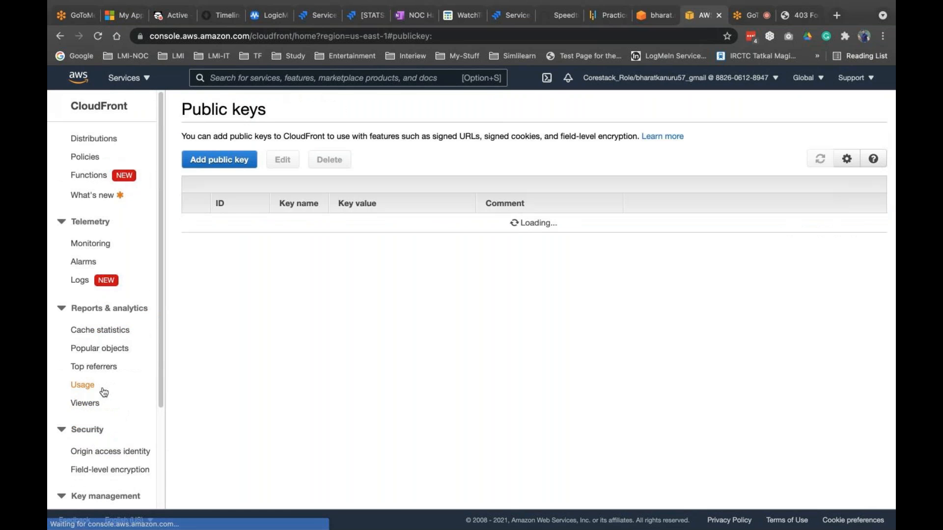
scroll(92, 446, down, 5)
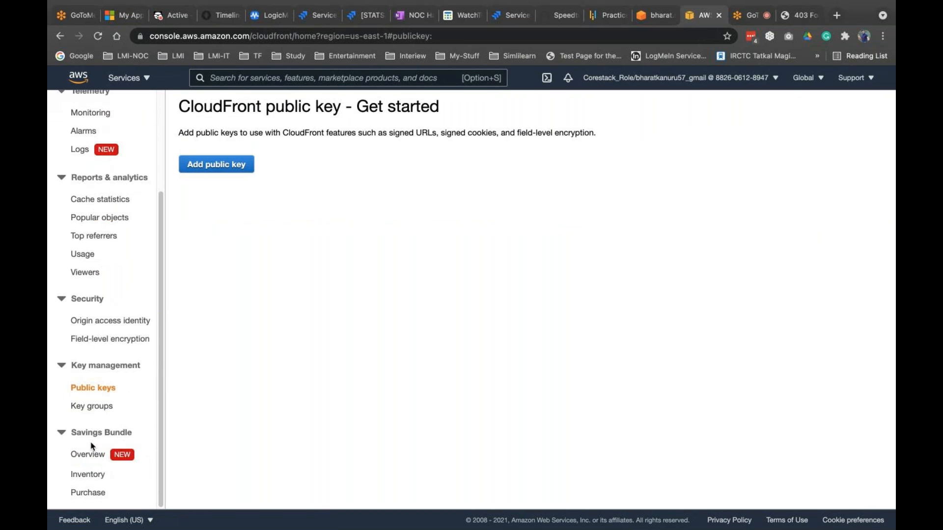
scroll(95, 402, up, 5)
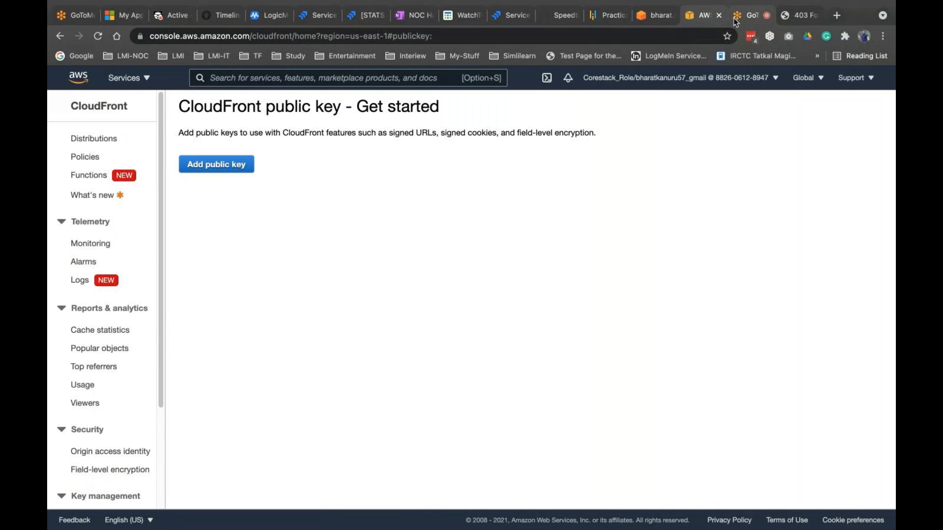
click(739, 16)
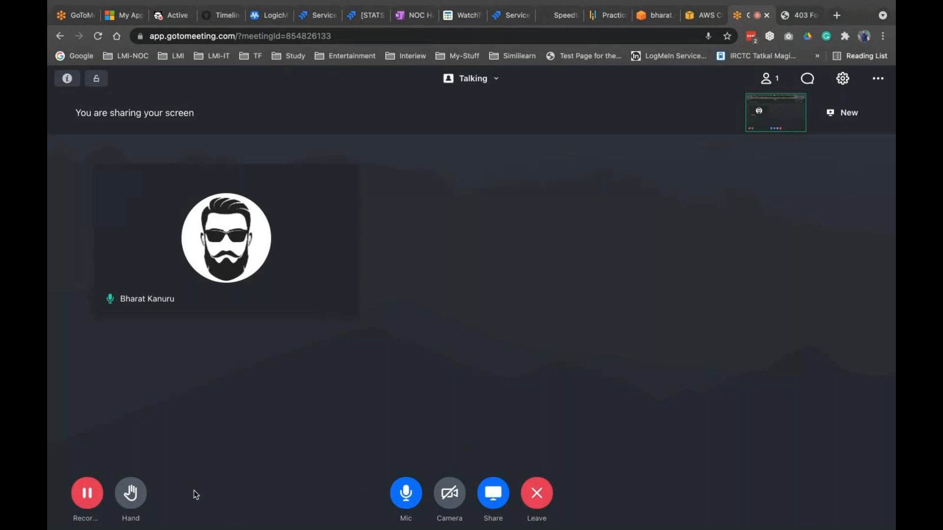